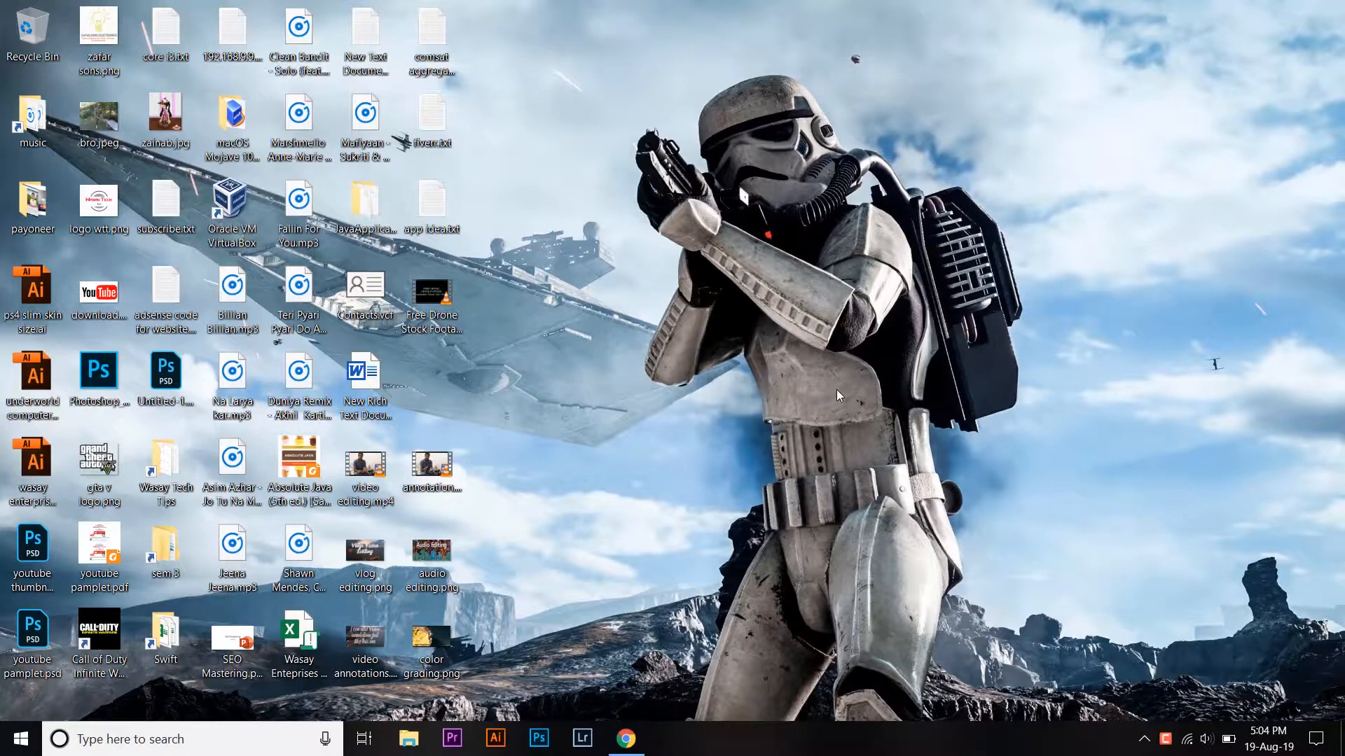
Switch to Chrome and look through the New & Fresh Fonts list on 1001fonts.com for a font to download
click(639, 740)
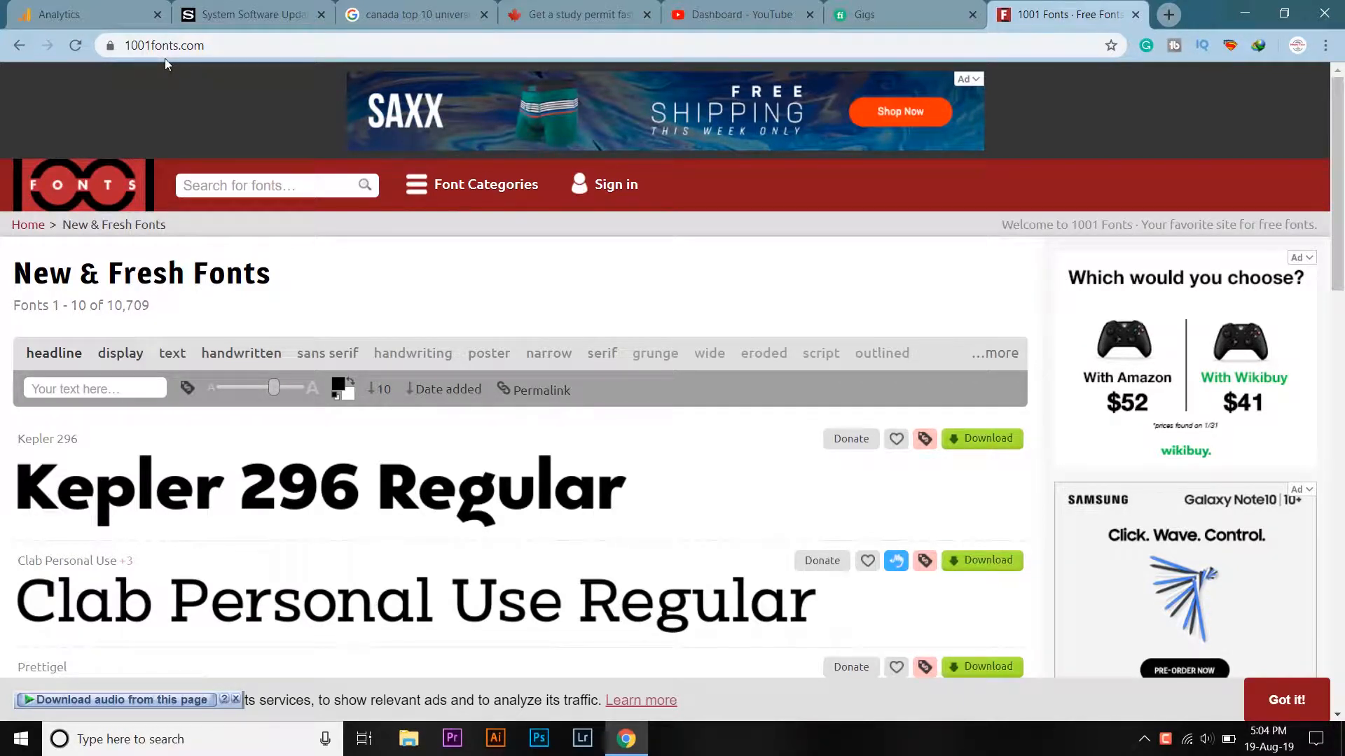
scroll(525, 360, down, 2)
scroll(526, 364, down, 12)
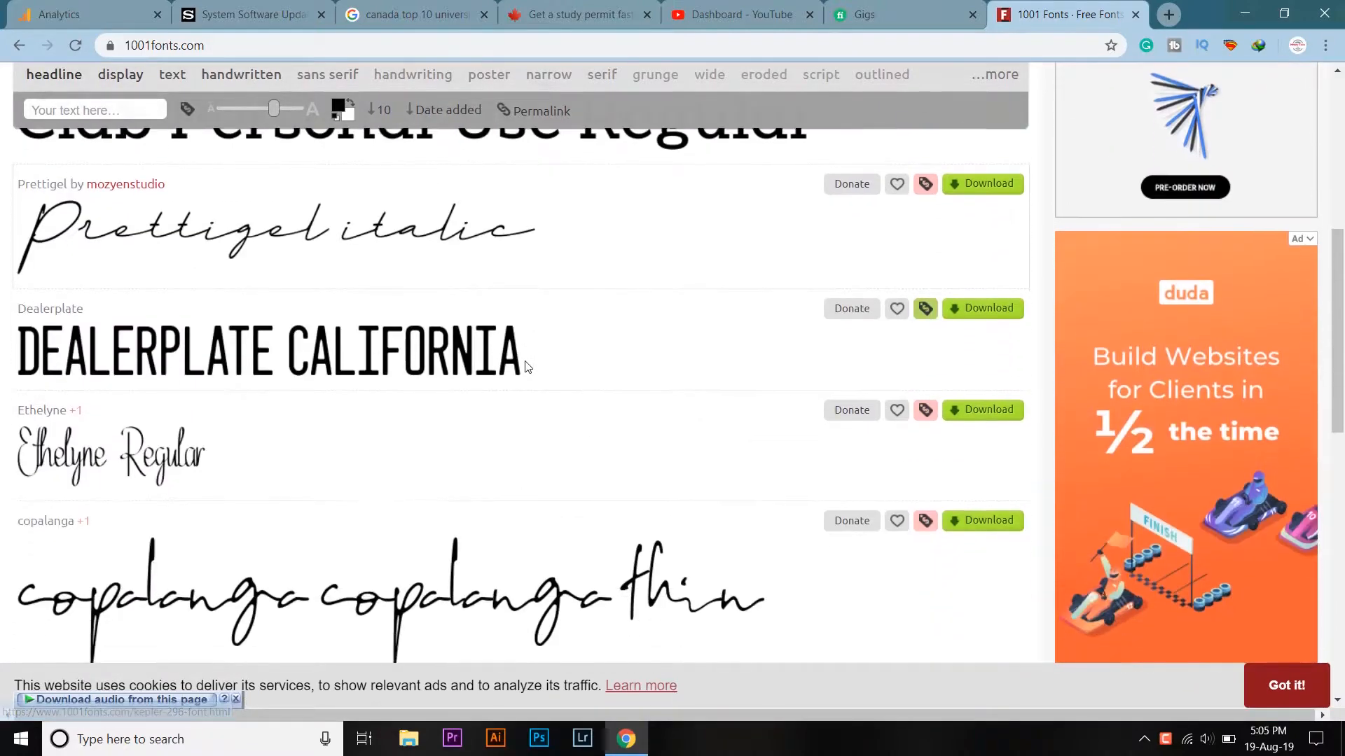
scroll(527, 366, up, 10)
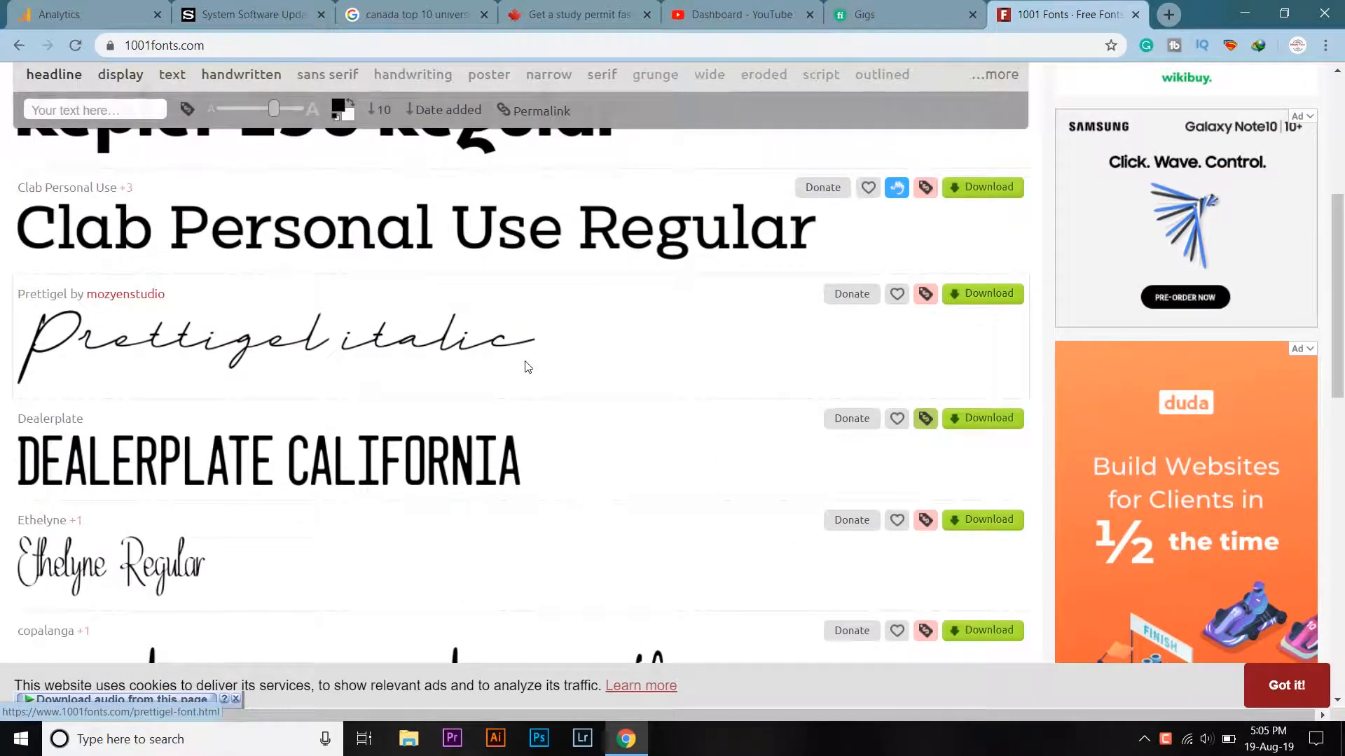
scroll(535, 337, down, 1)
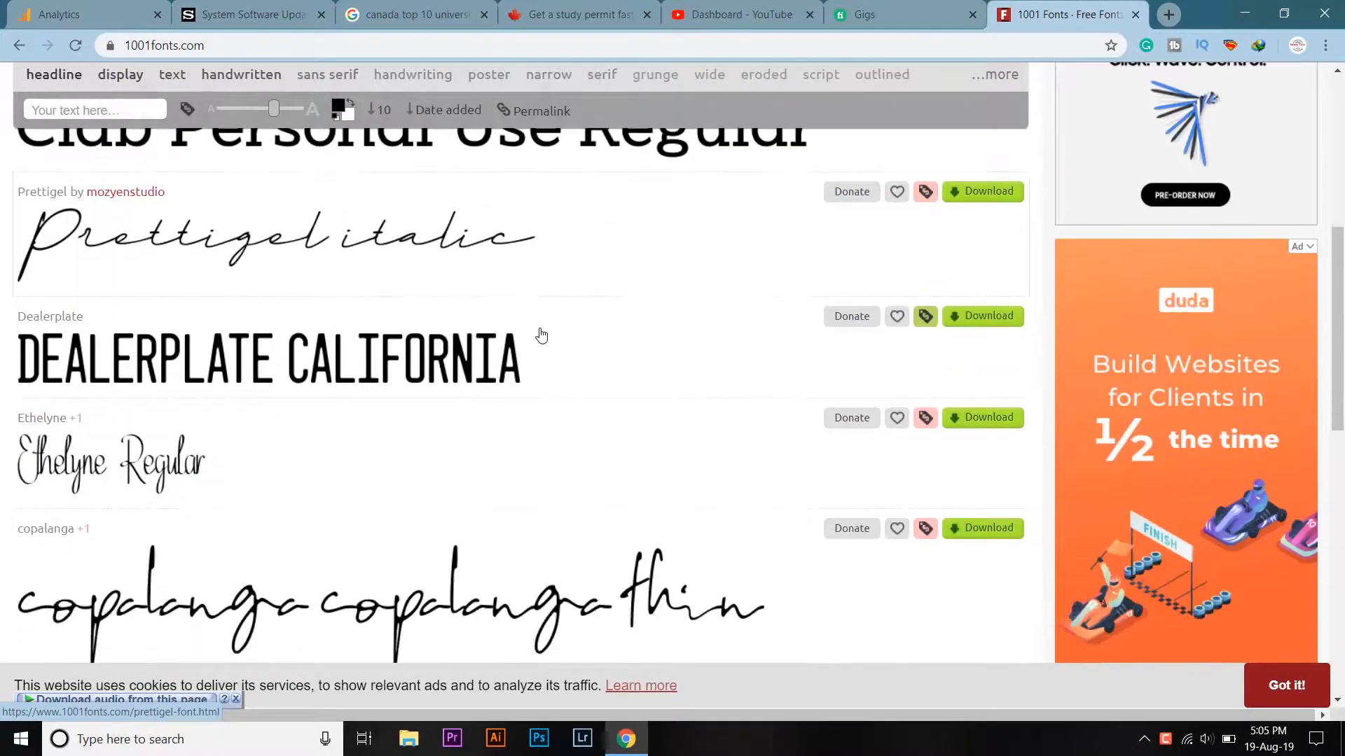
scroll(542, 335, up, 7)
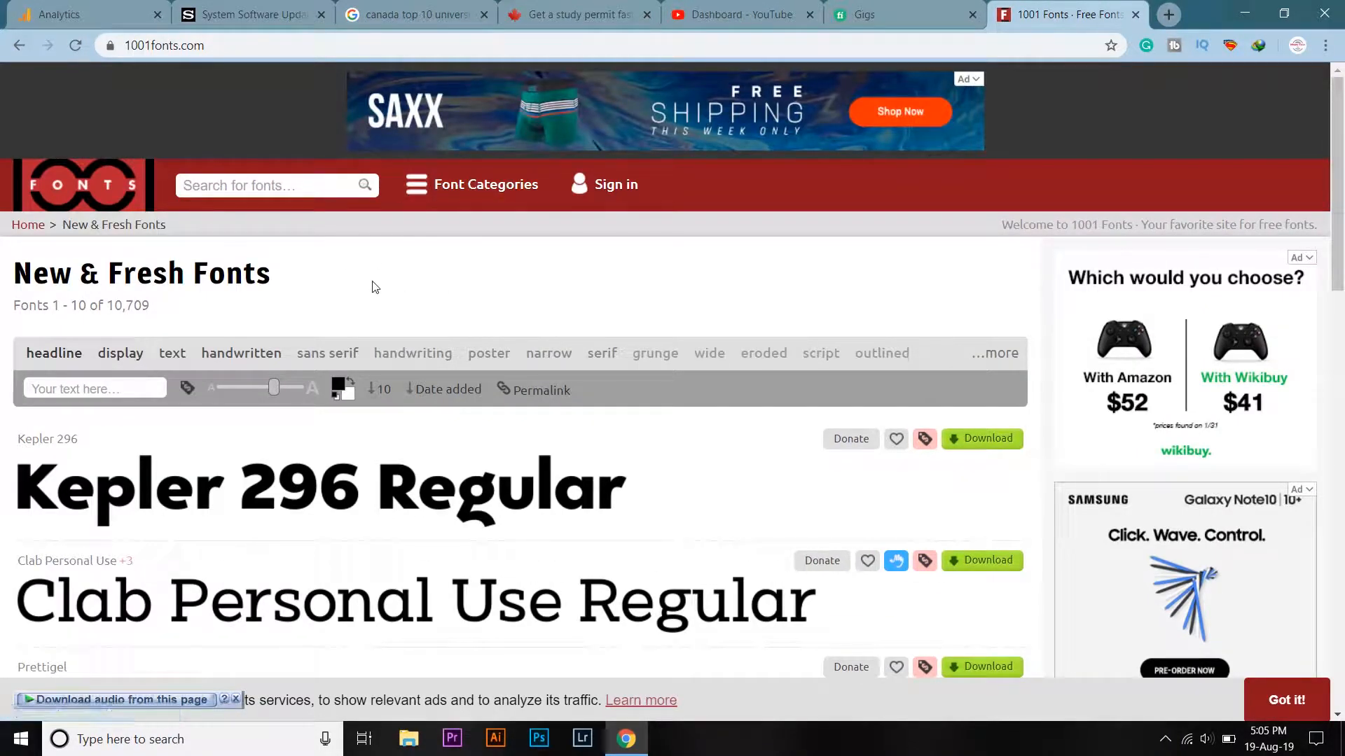
scroll(373, 285, down, 4)
scroll(373, 286, down, 6)
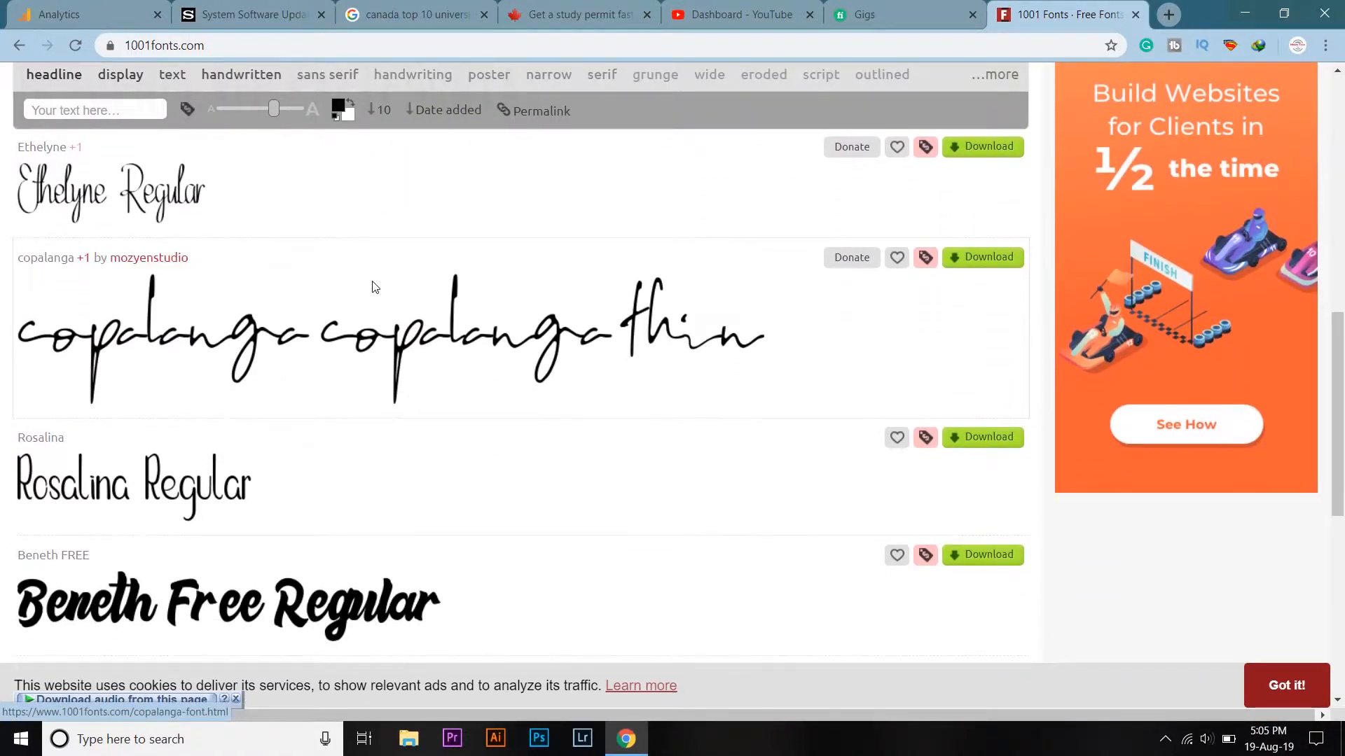
scroll(374, 286, down, 3)
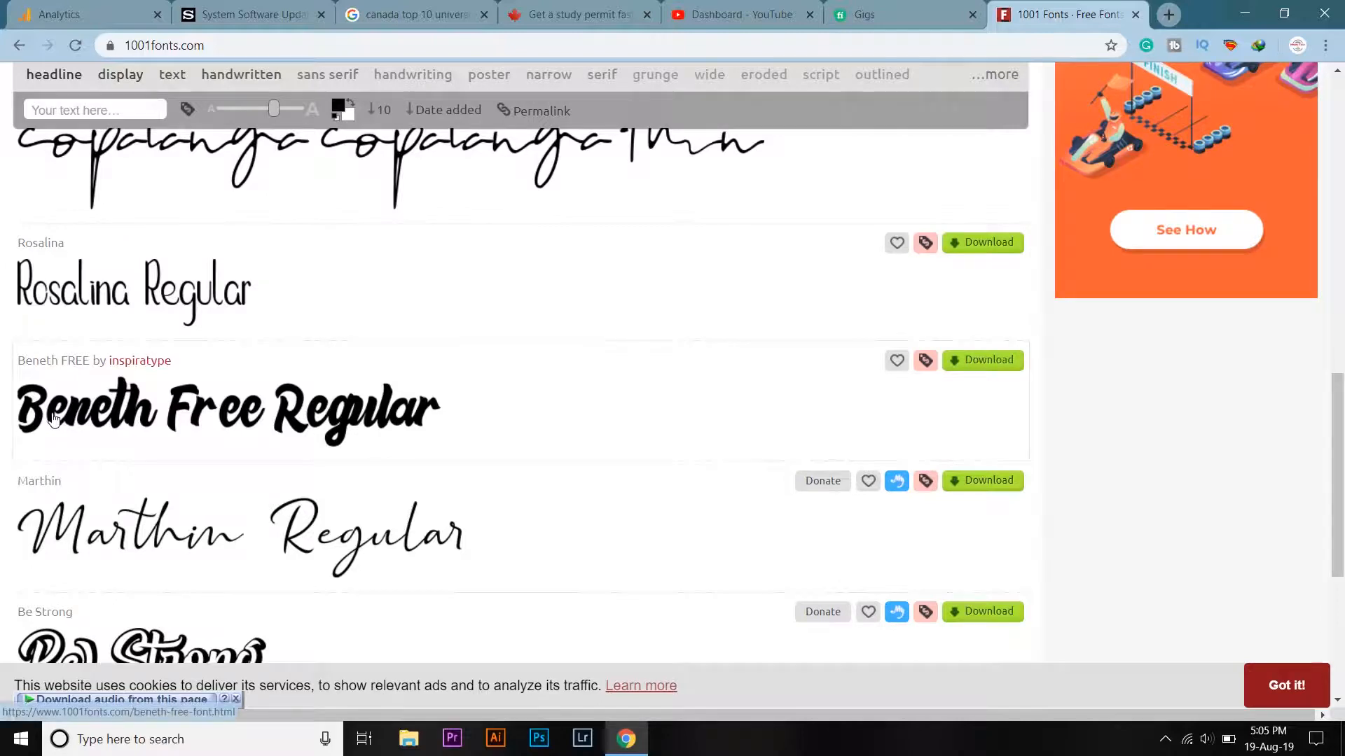
Download the Beneth FREE font from its 1001fonts.com page and dismiss the download notice
click(180, 423)
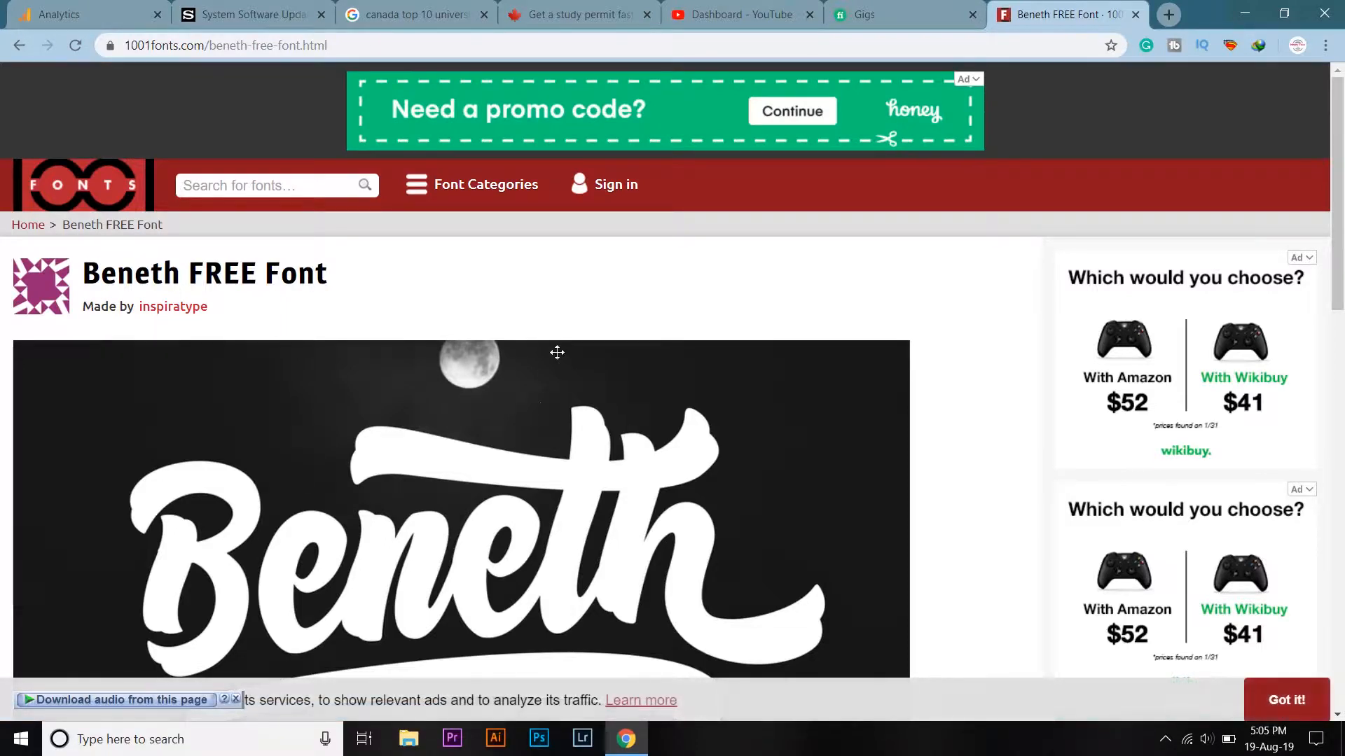
scroll(574, 301, down, 4)
scroll(574, 301, down, 3)
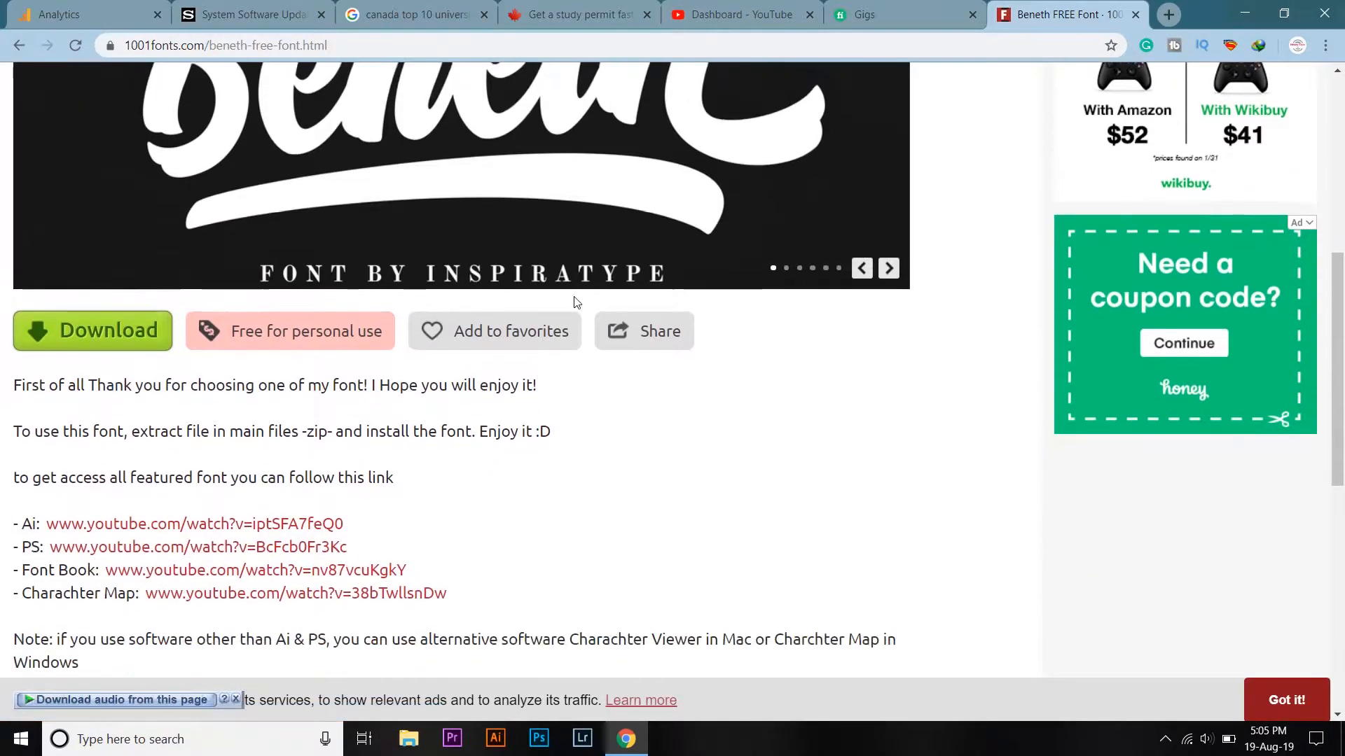
click(141, 329)
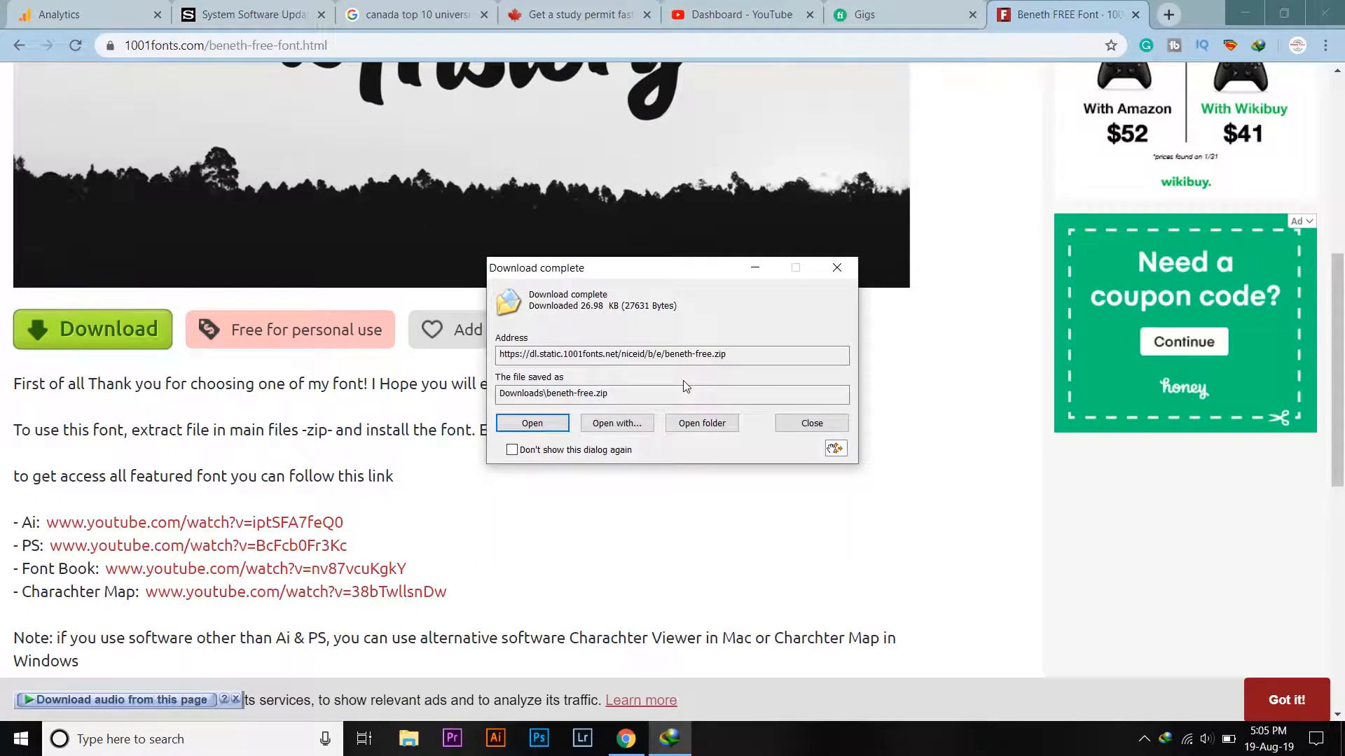
click(838, 272)
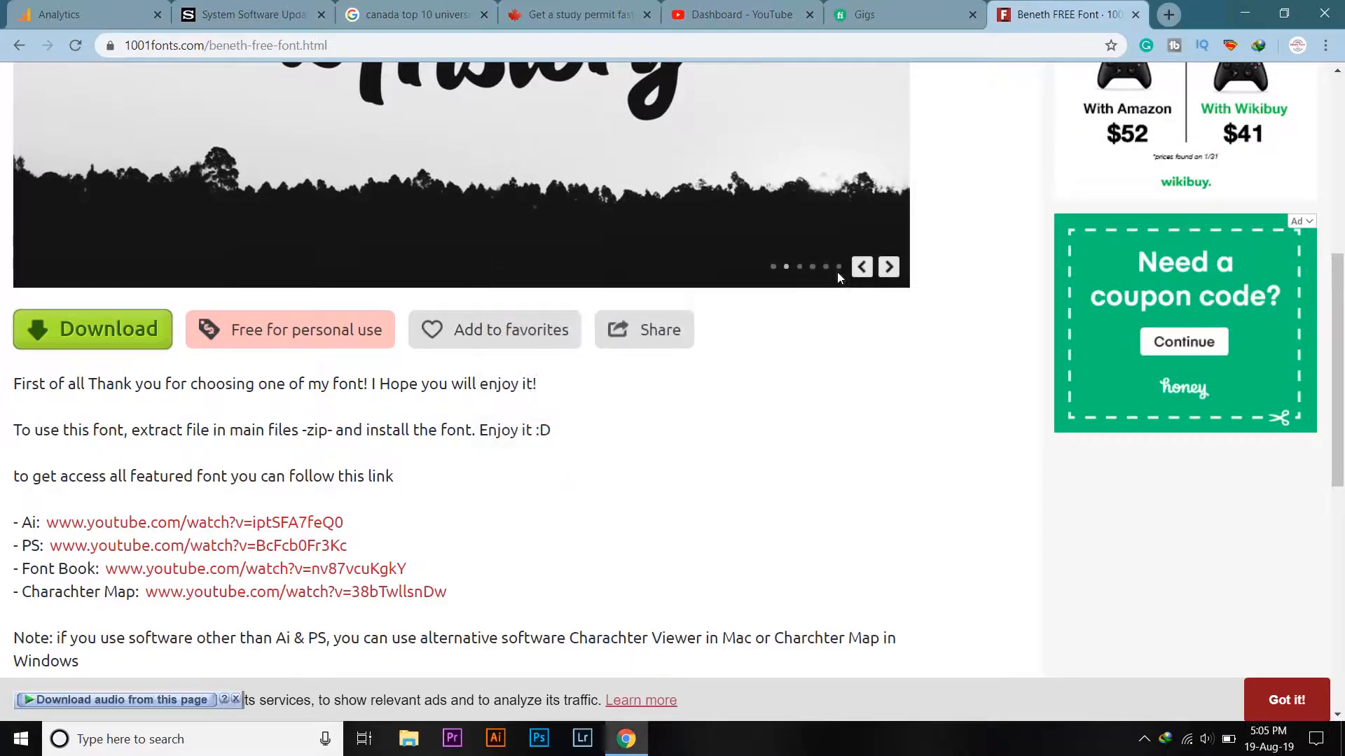
Switch to File Explorer and copy beneth-free.zip from the Downloads folder to the desktop, then close the folder window
click(1232, 9)
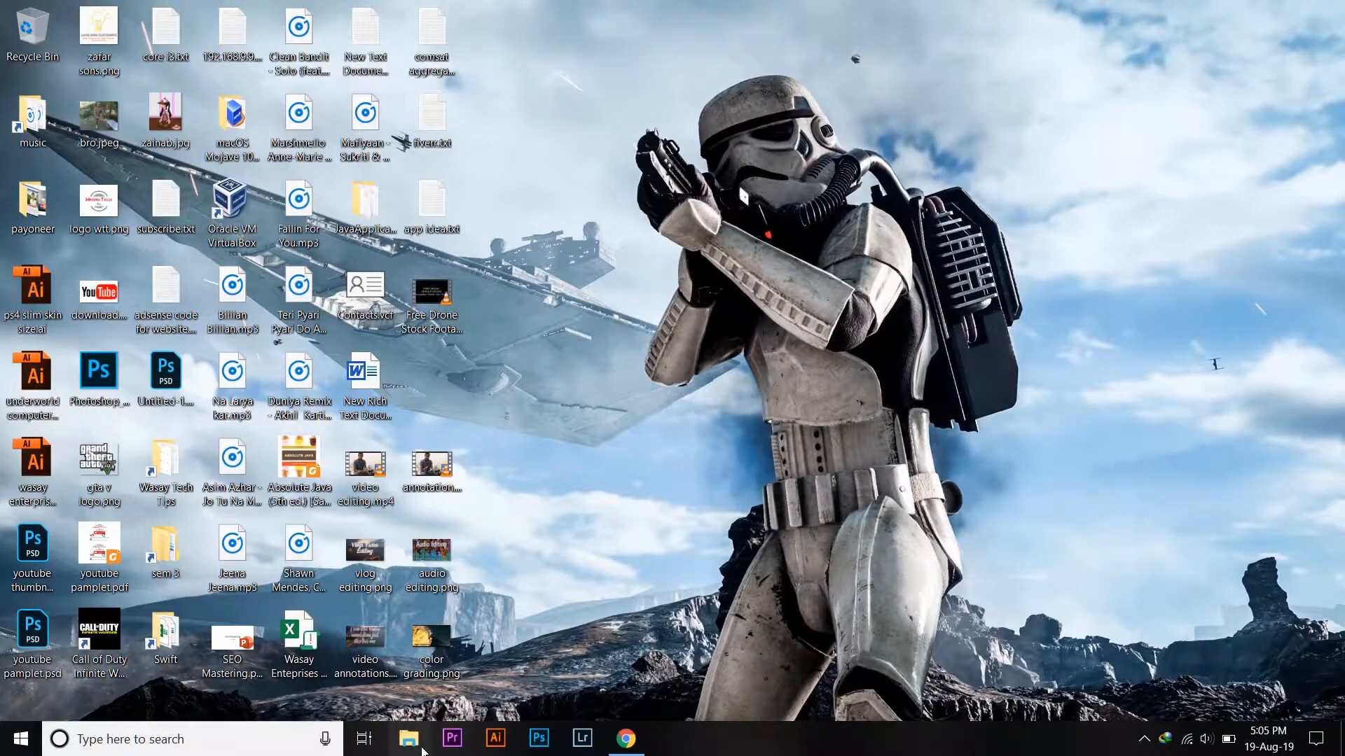
click(421, 748)
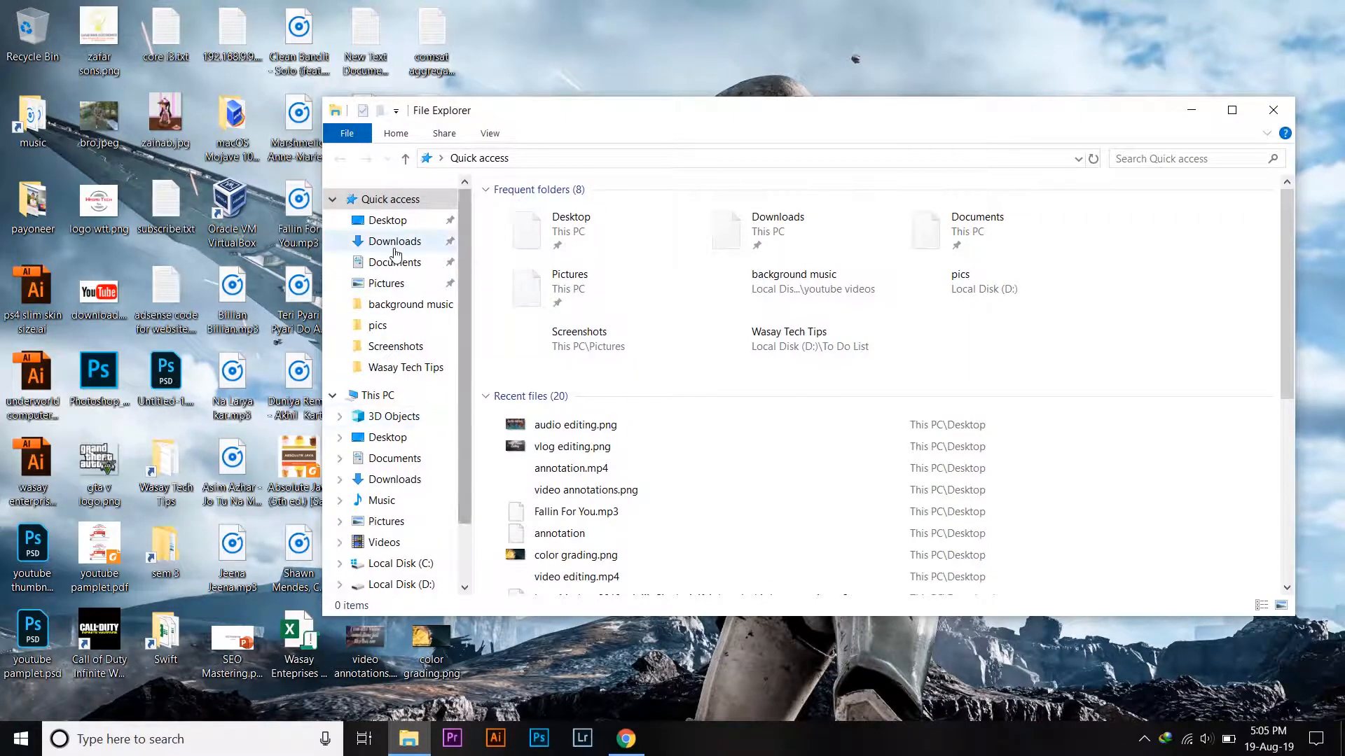
click(395, 245)
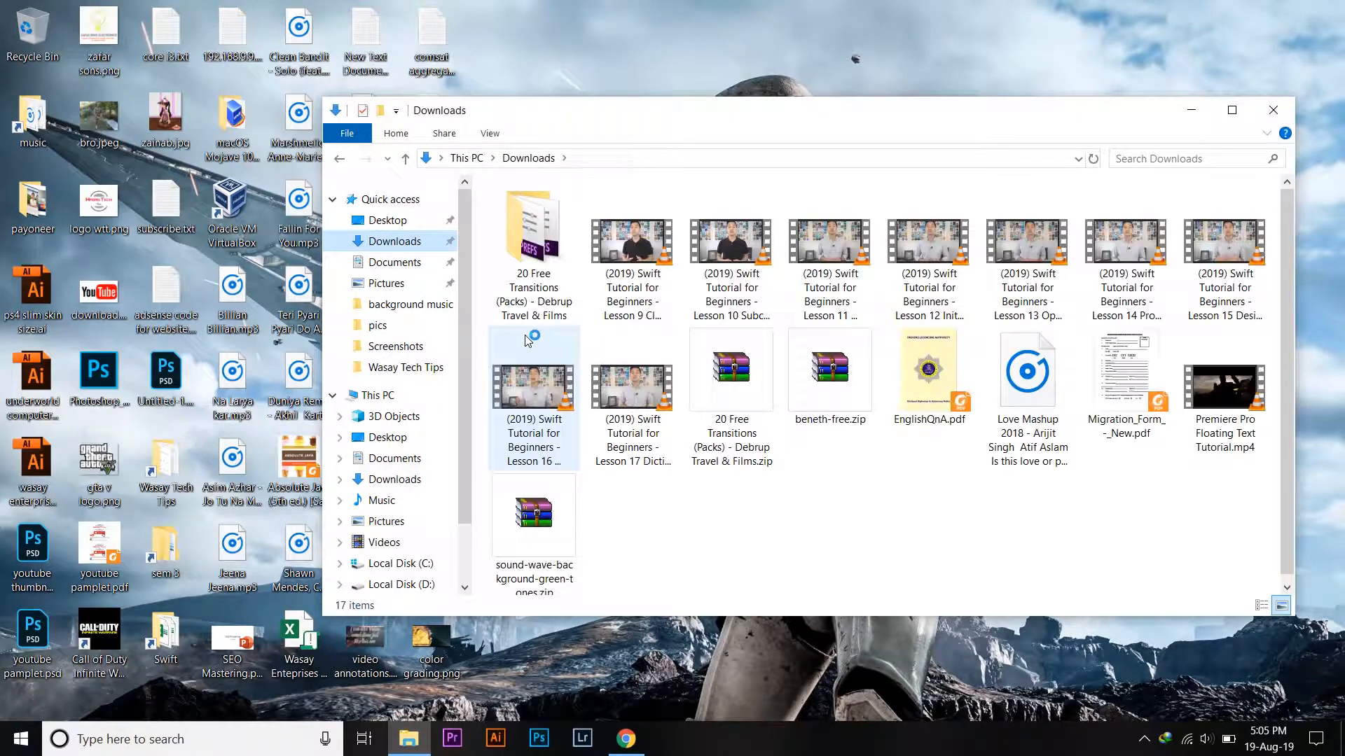
click(815, 426)
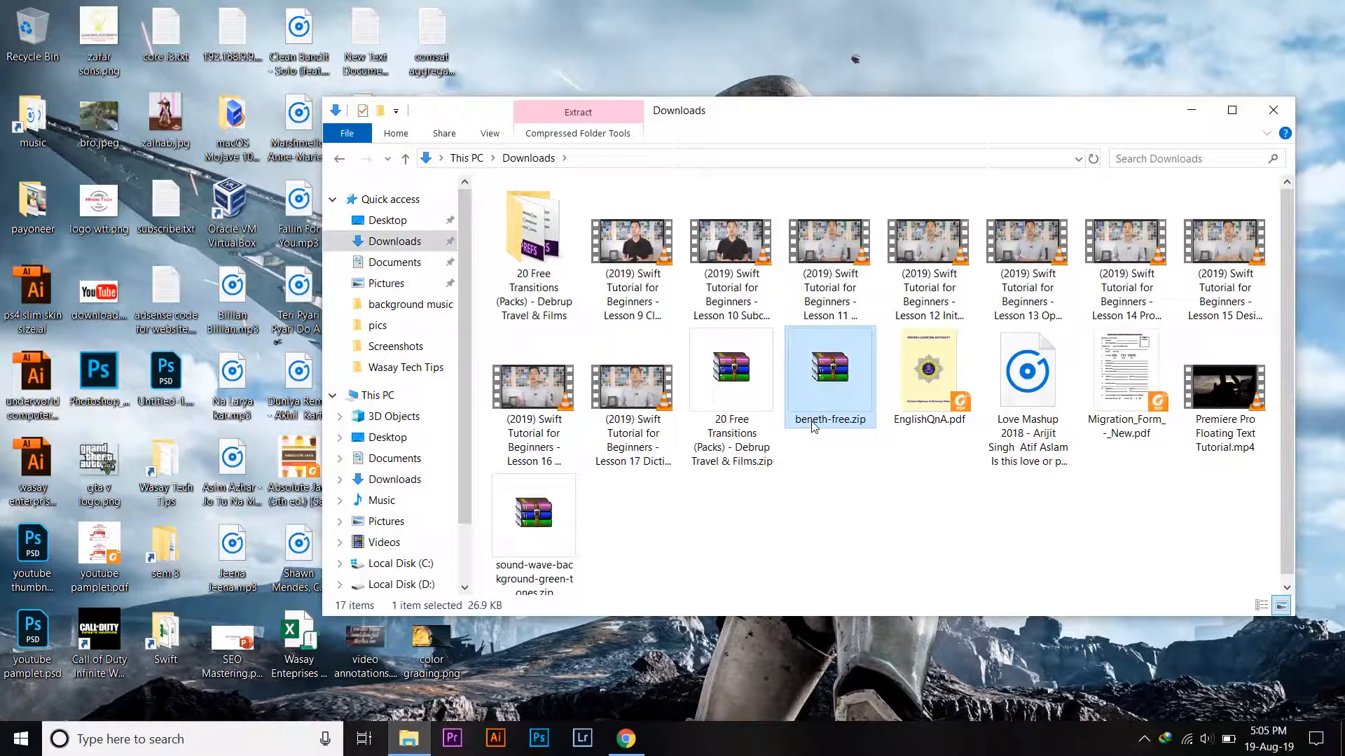
click(1040, 51)
click(1273, 110)
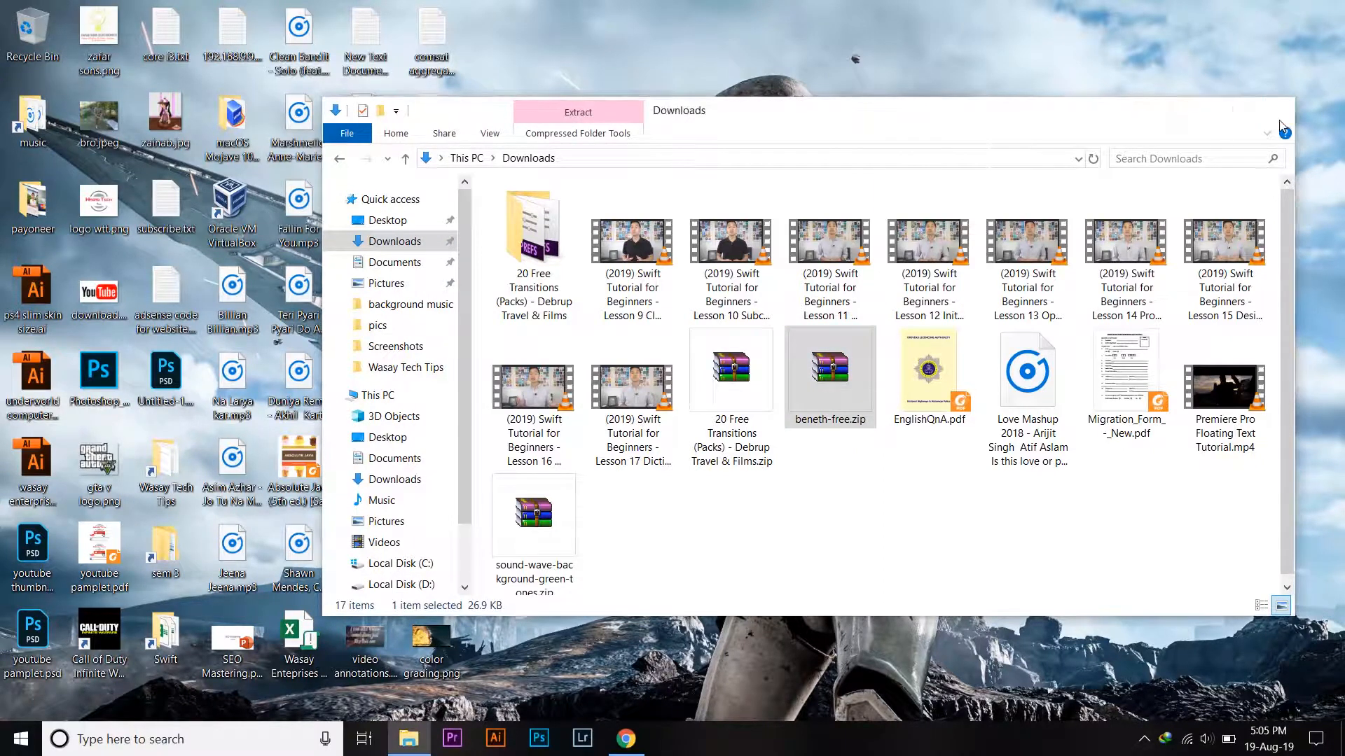
Extract beneth-free.zip directly onto the desktop
click(445, 381)
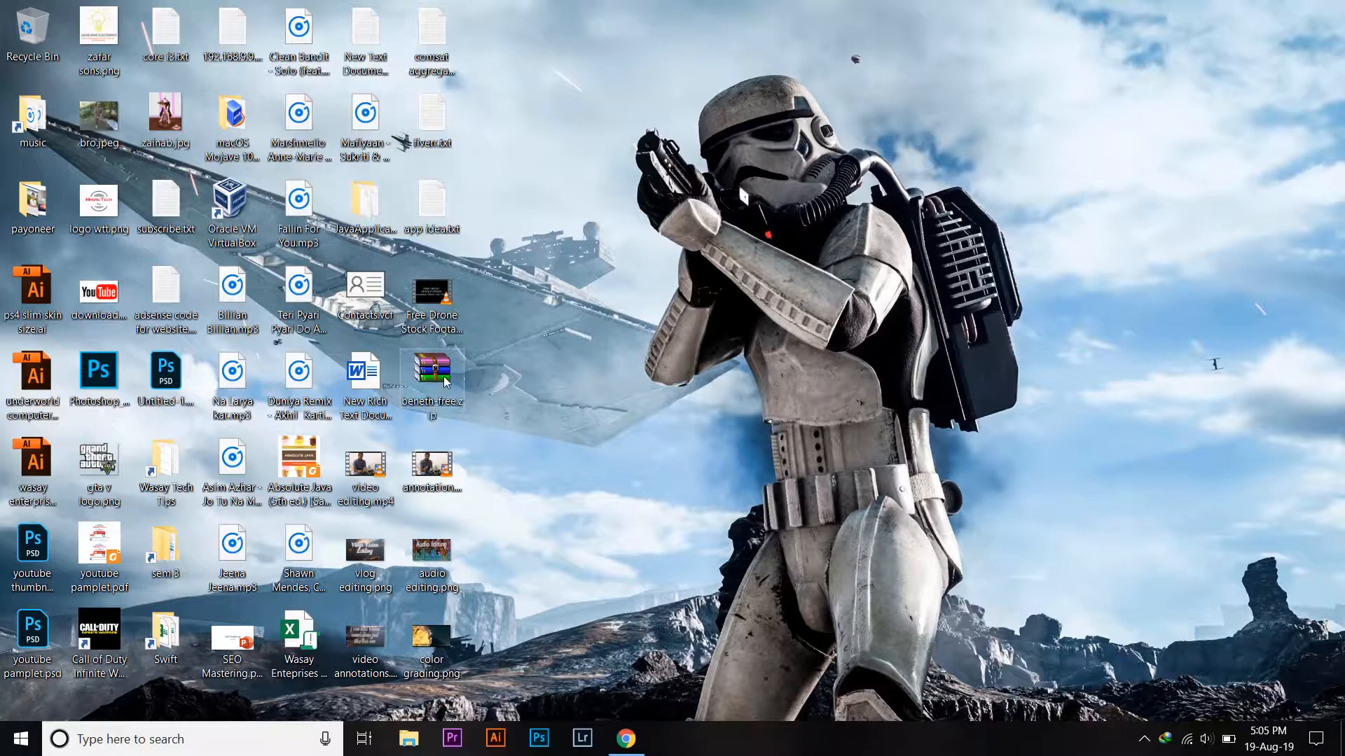
right_click(444, 381)
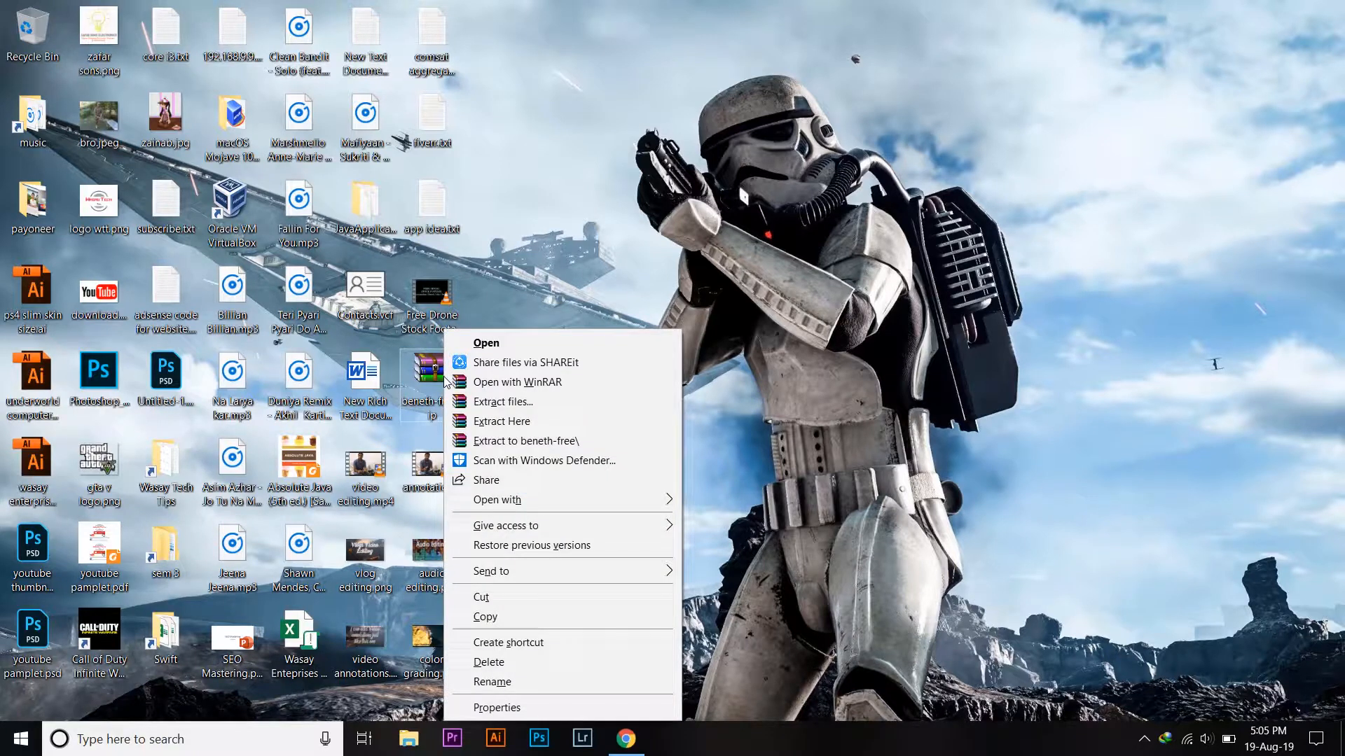
click(519, 423)
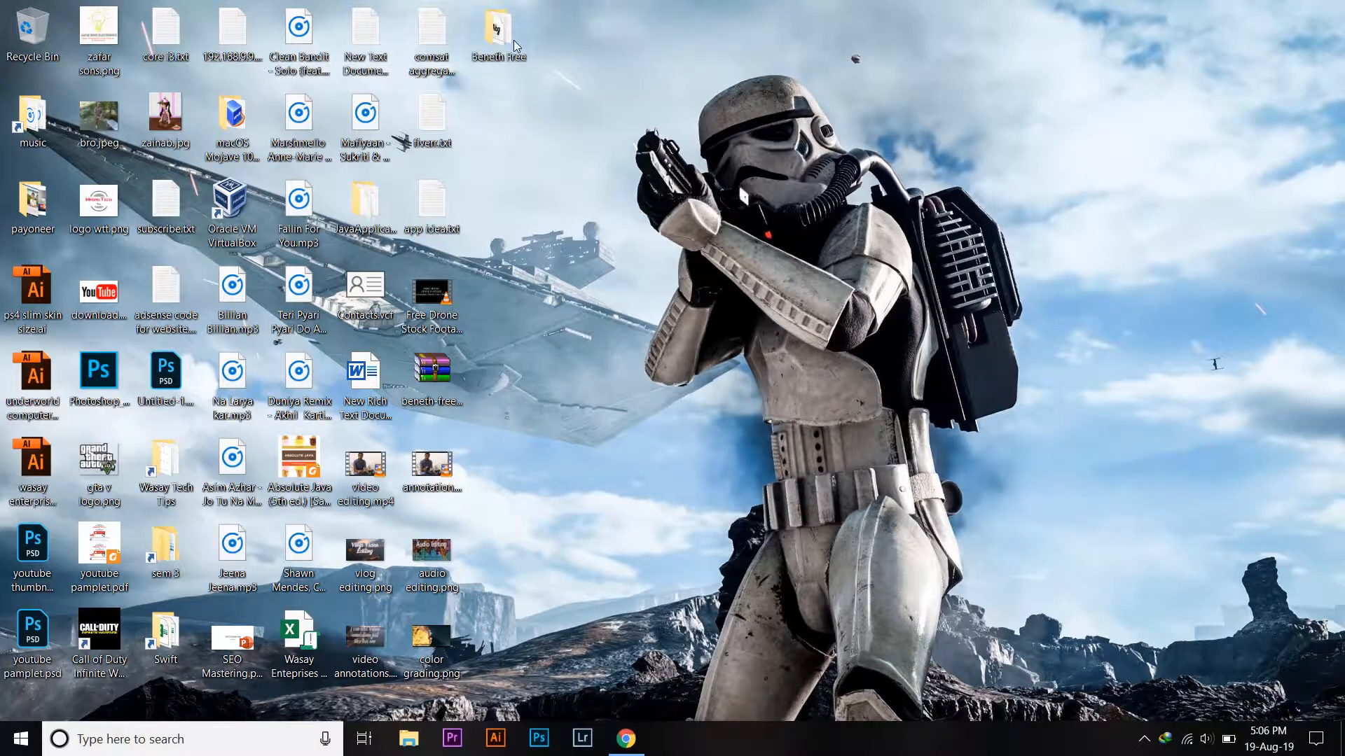
Install beneth FREE.otf from the extracted Beneth Free folder, replacing the existing copy, and close the font preview
double_click(516, 45)
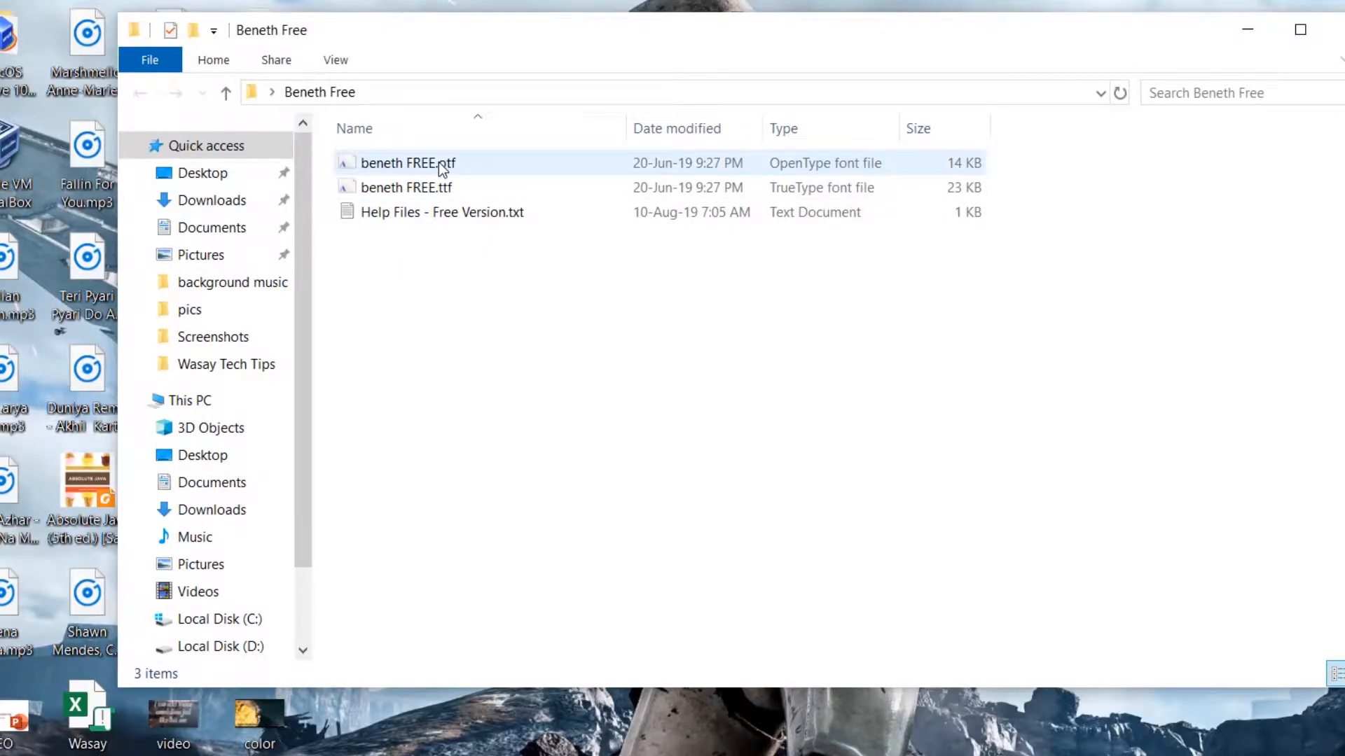
double_click(438, 162)
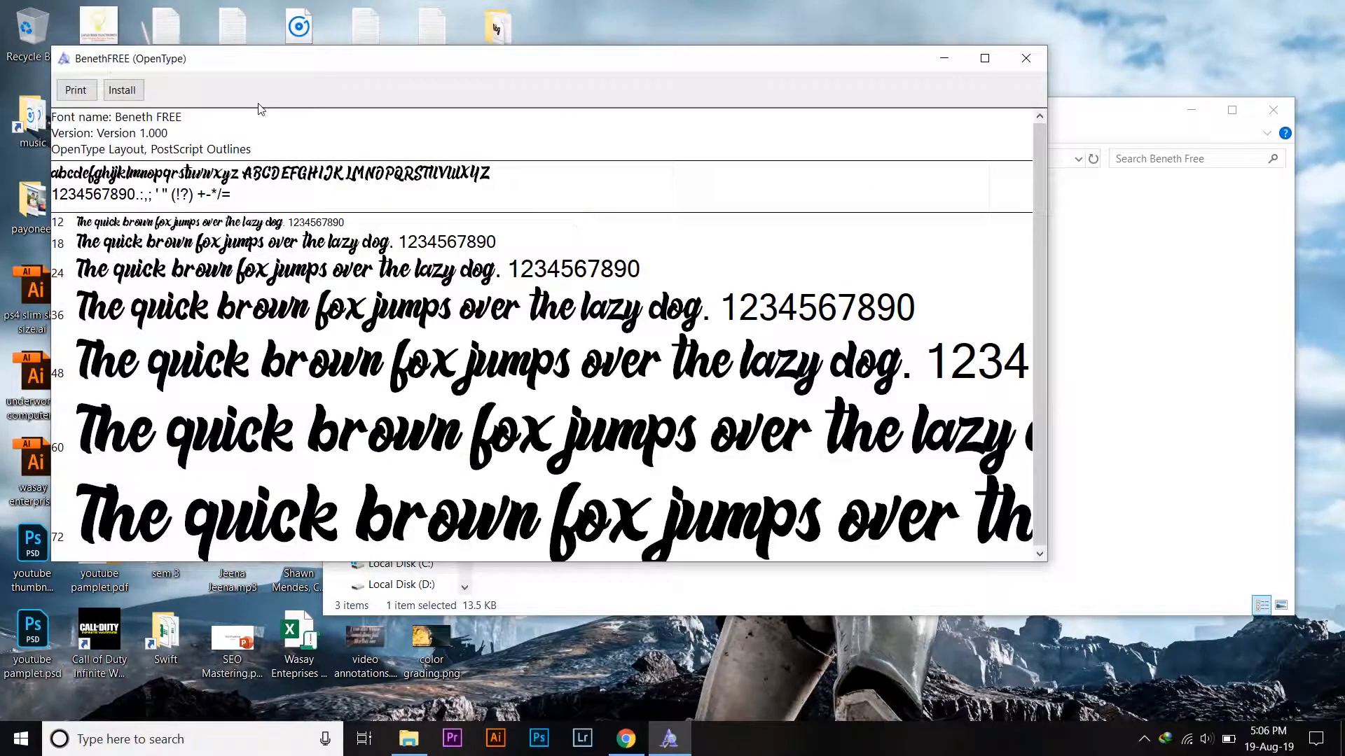
click(140, 96)
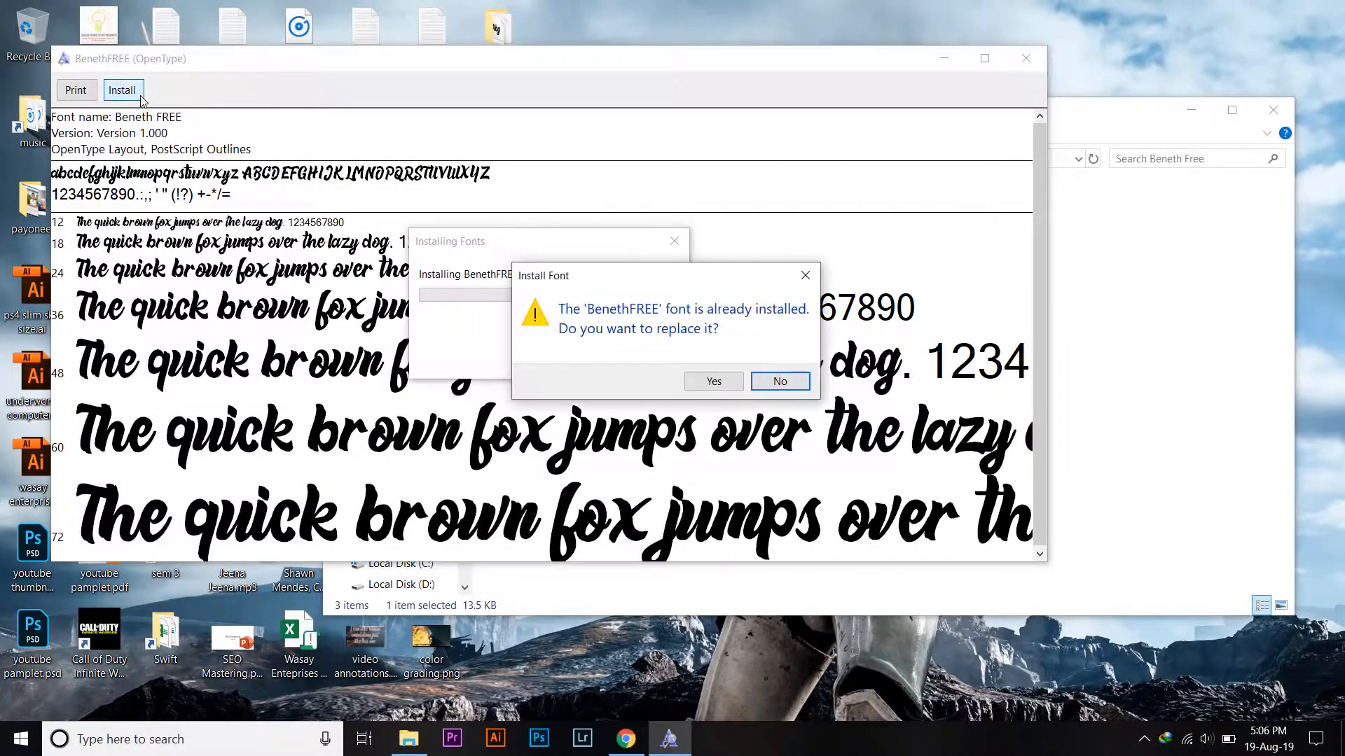
click(740, 387)
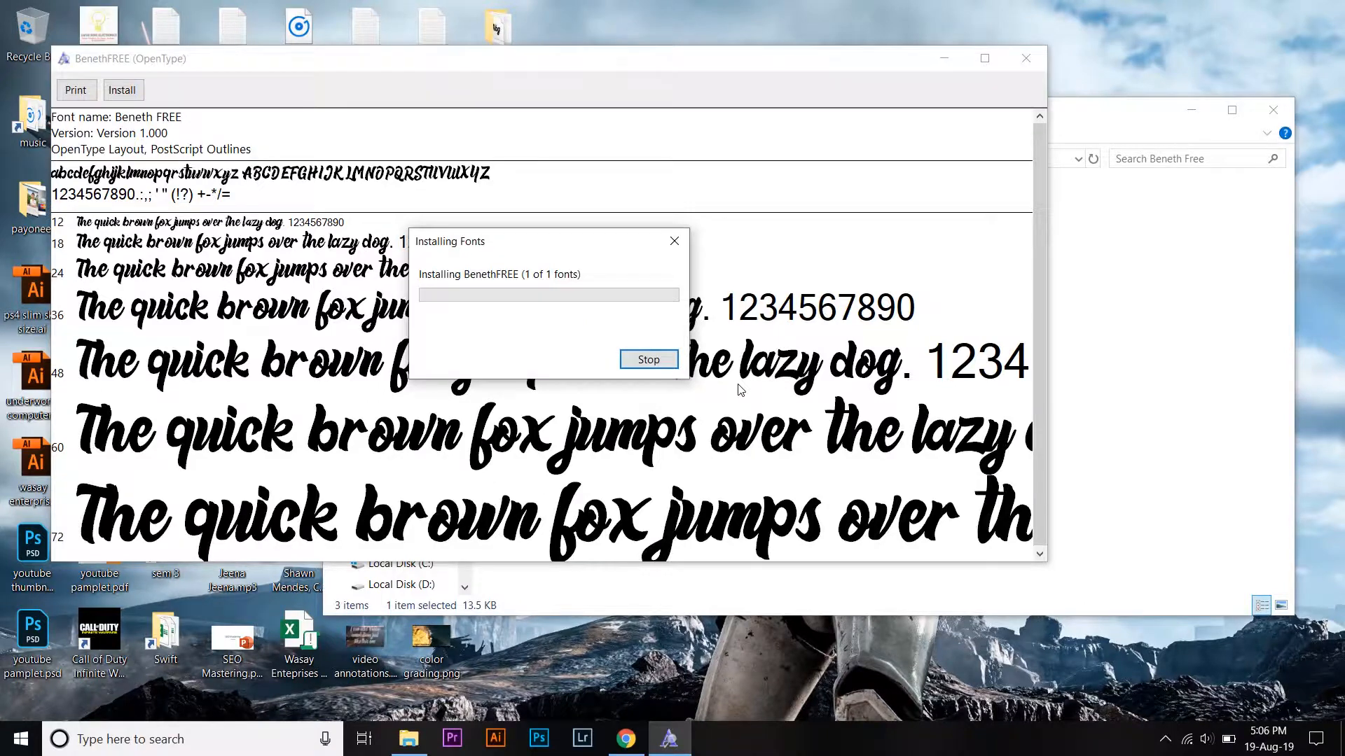
click(1027, 60)
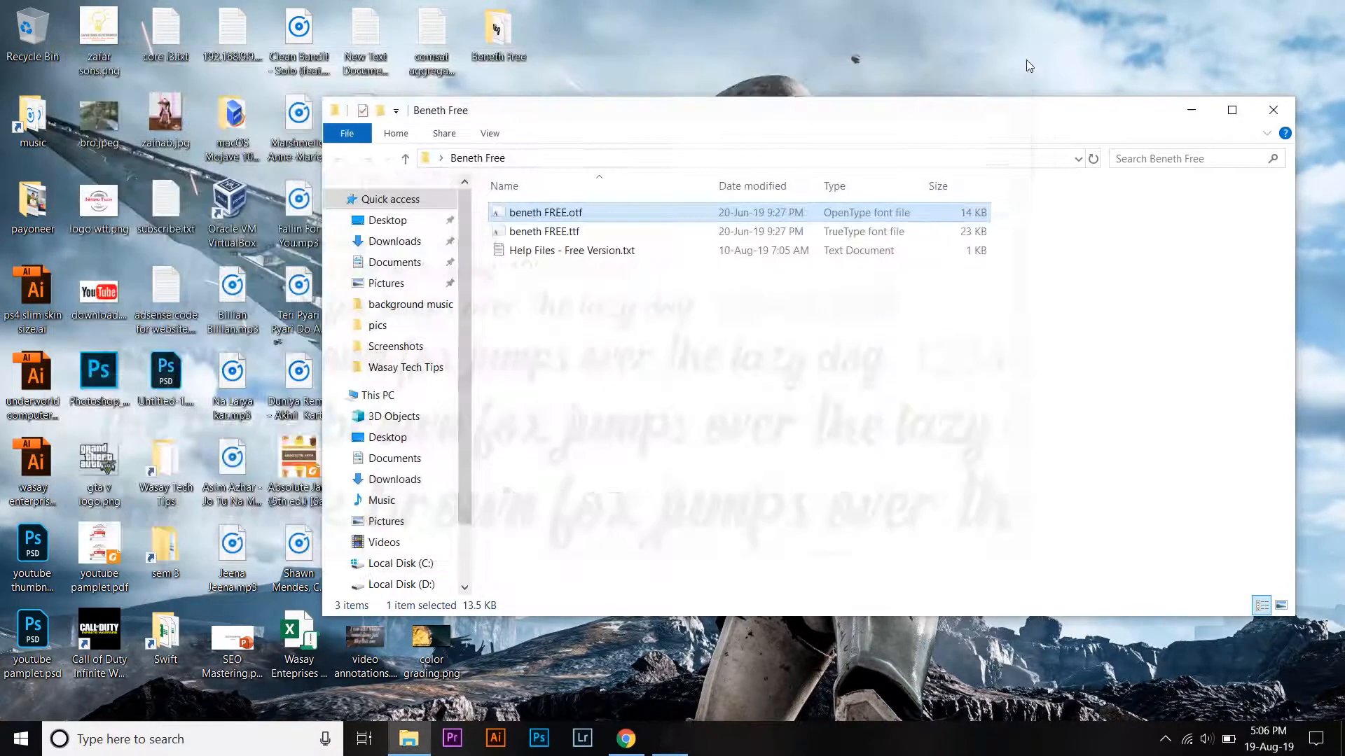
Install beneth FREE.ttf, replacing the existing copy, and close the font preview and the Beneth Free folder
double_click(680, 231)
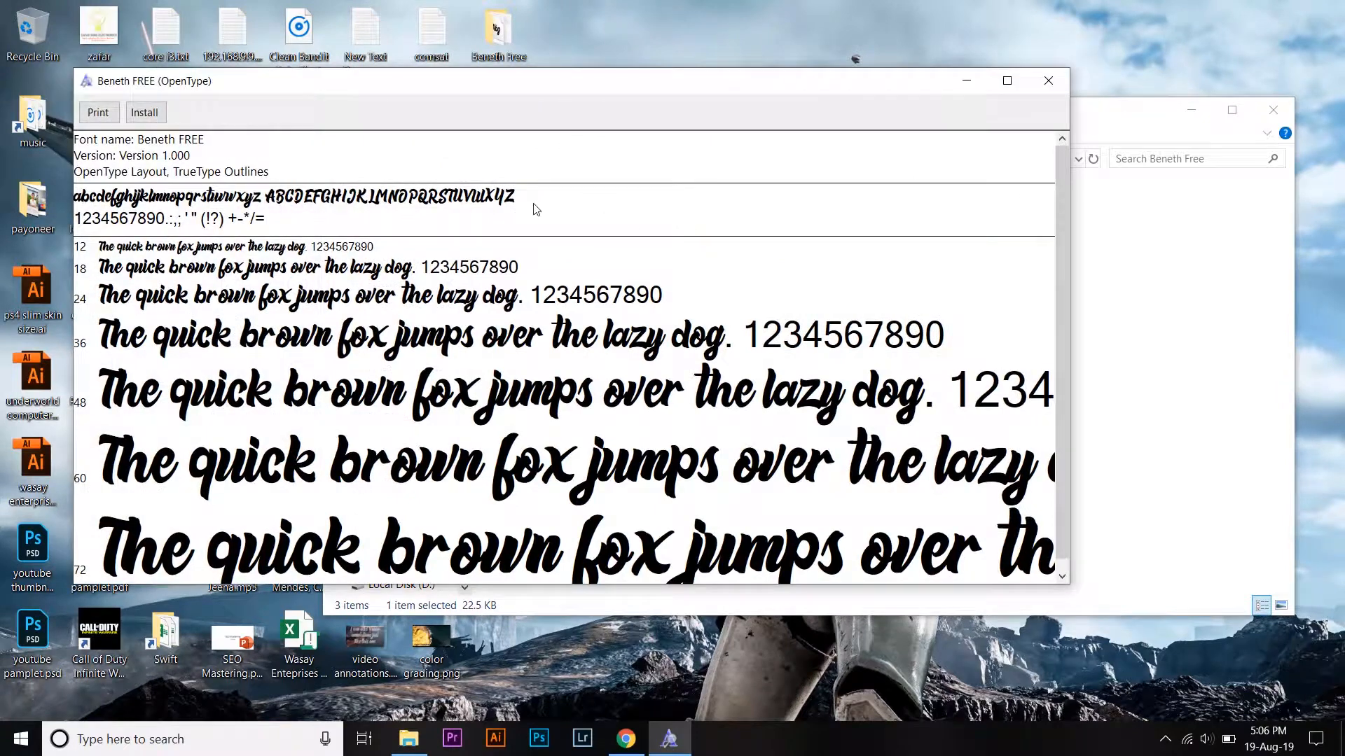
click(153, 116)
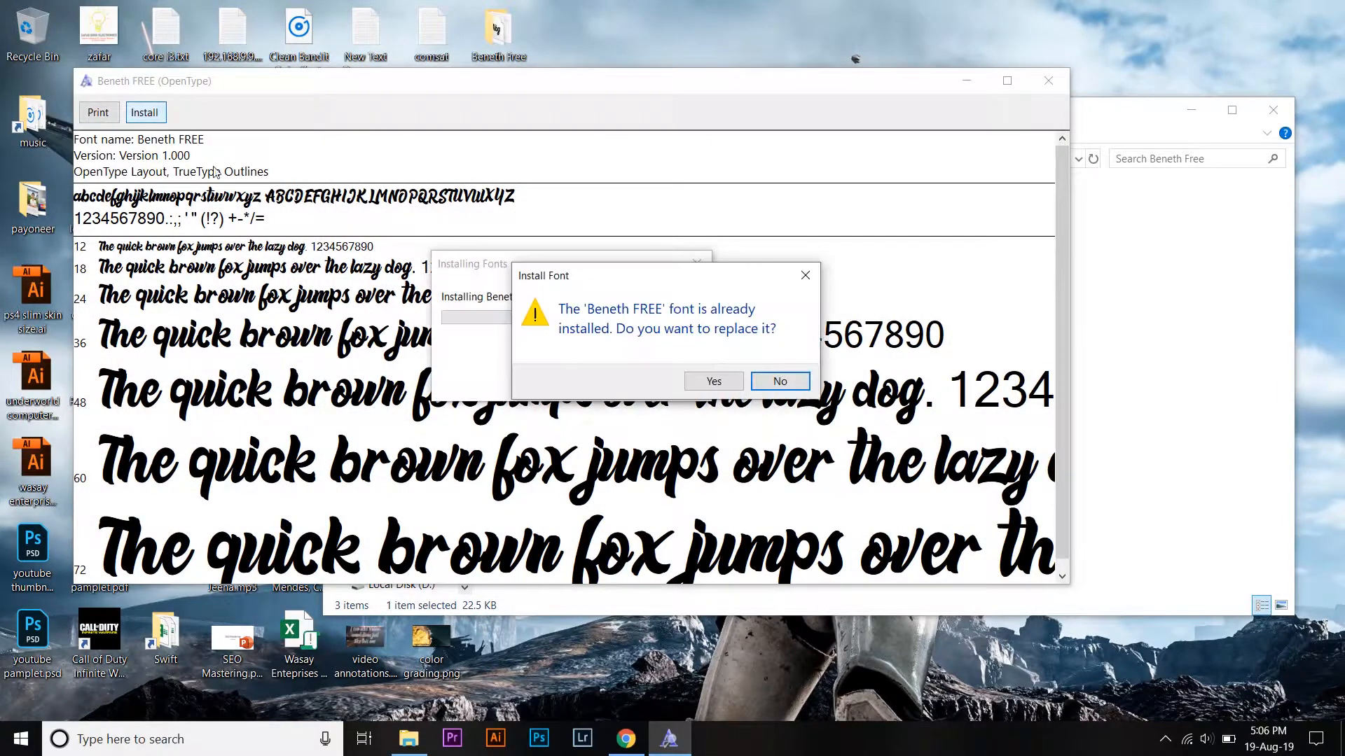
click(714, 384)
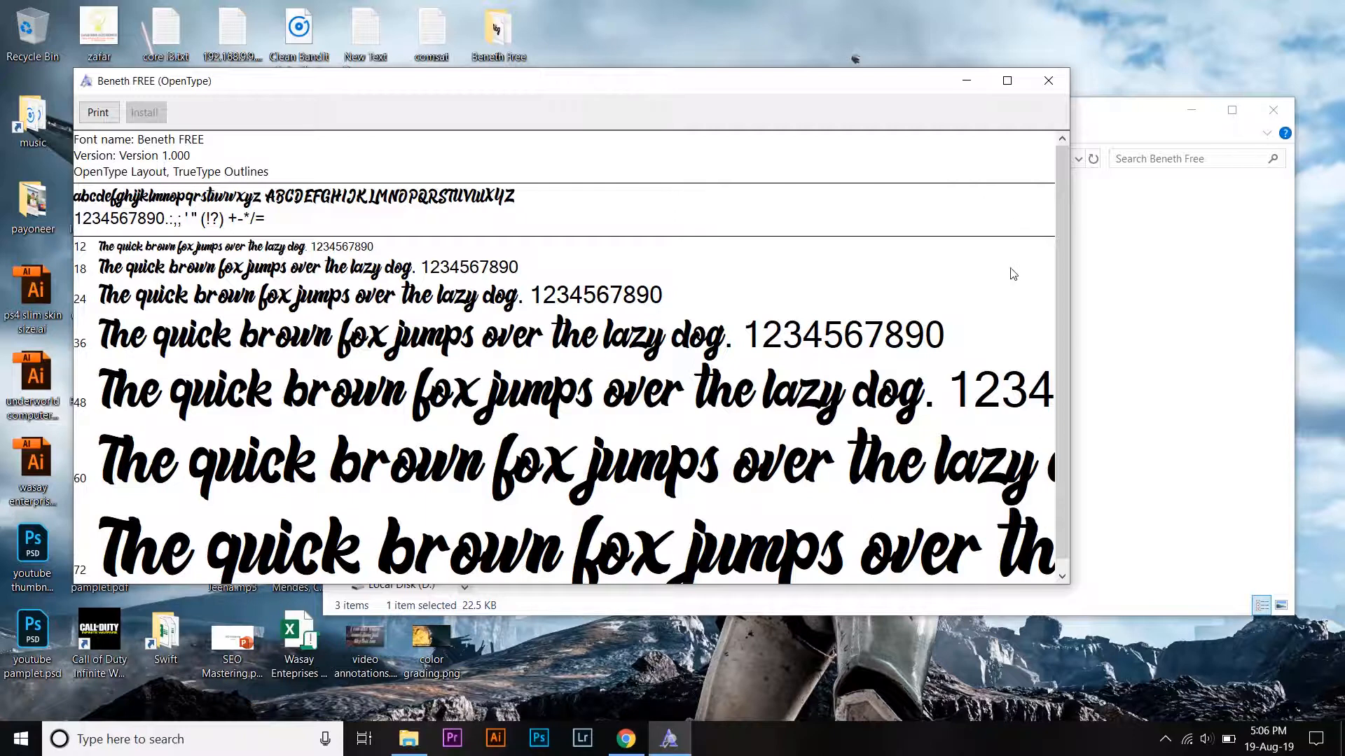
click(1049, 79)
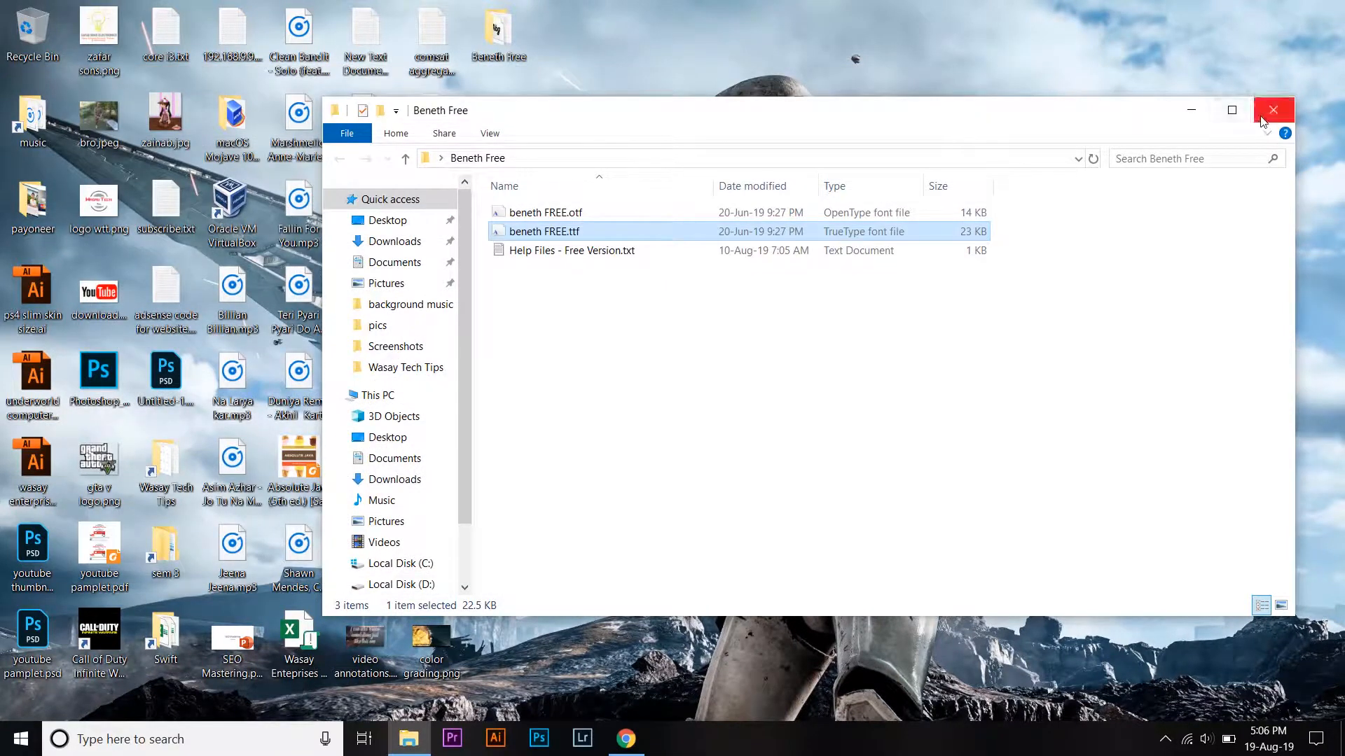
click(1263, 120)
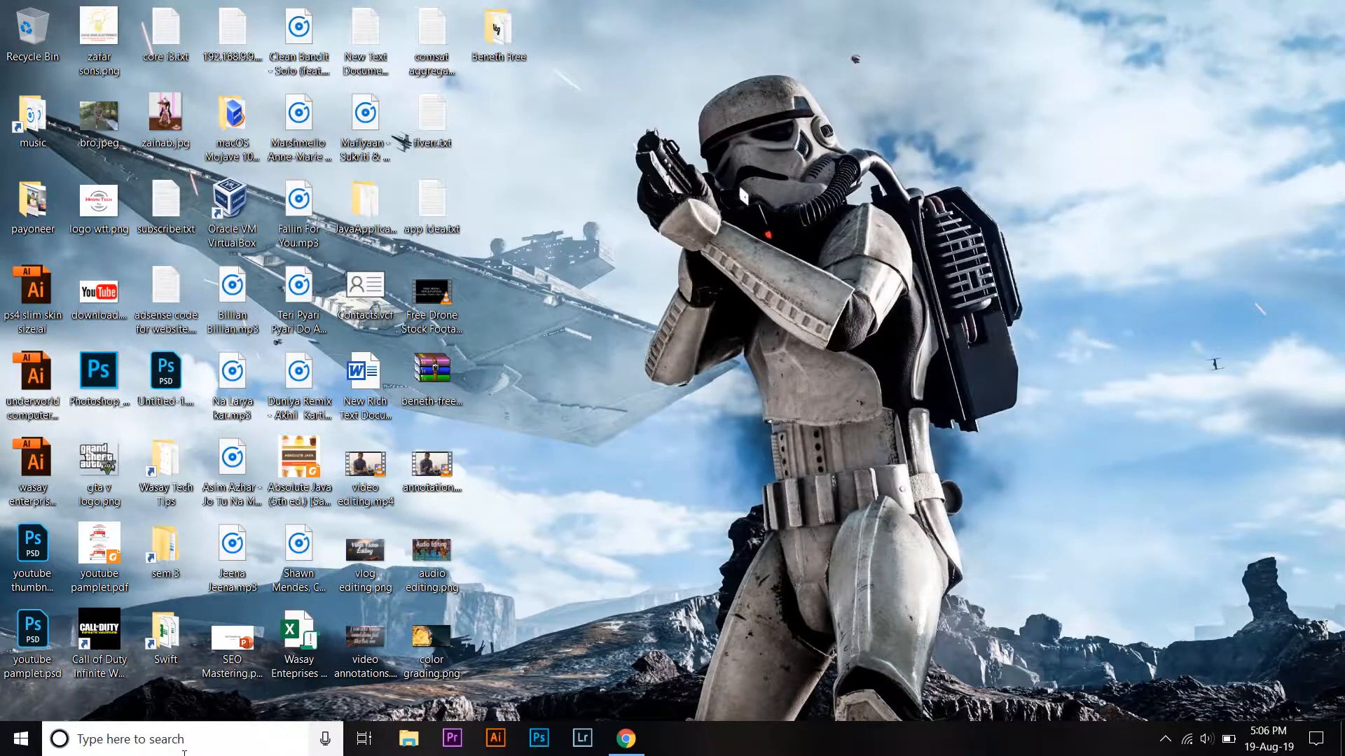
Find and start Word through the Windows search and create a blank document
click(184, 753)
text(wor)
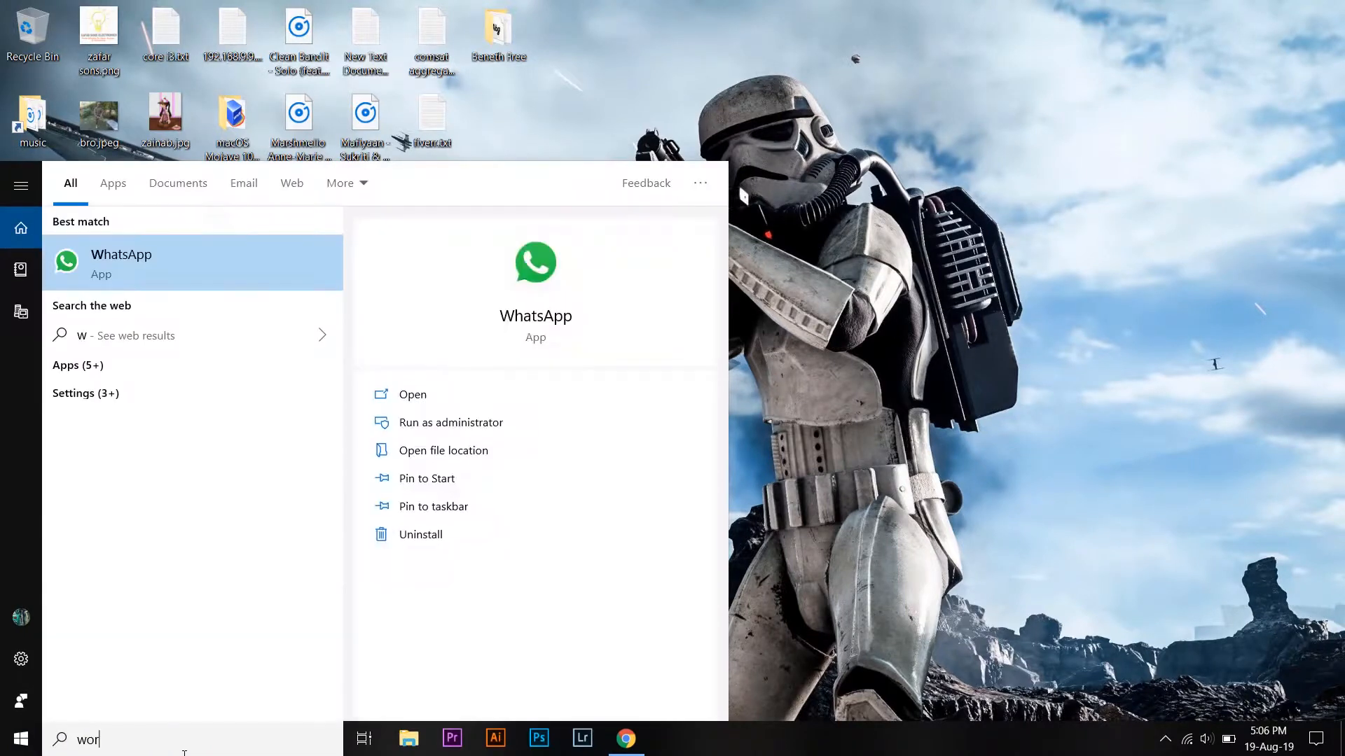
text(d)
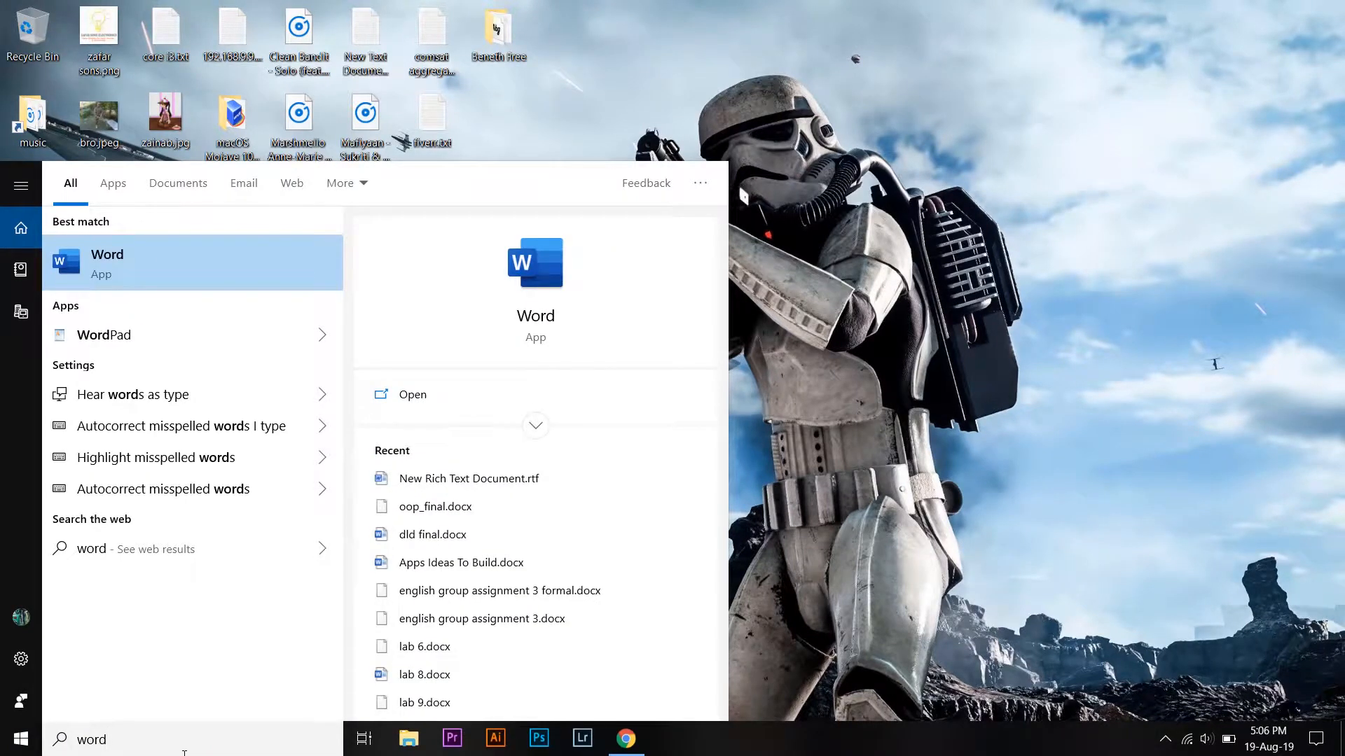
key(Return)
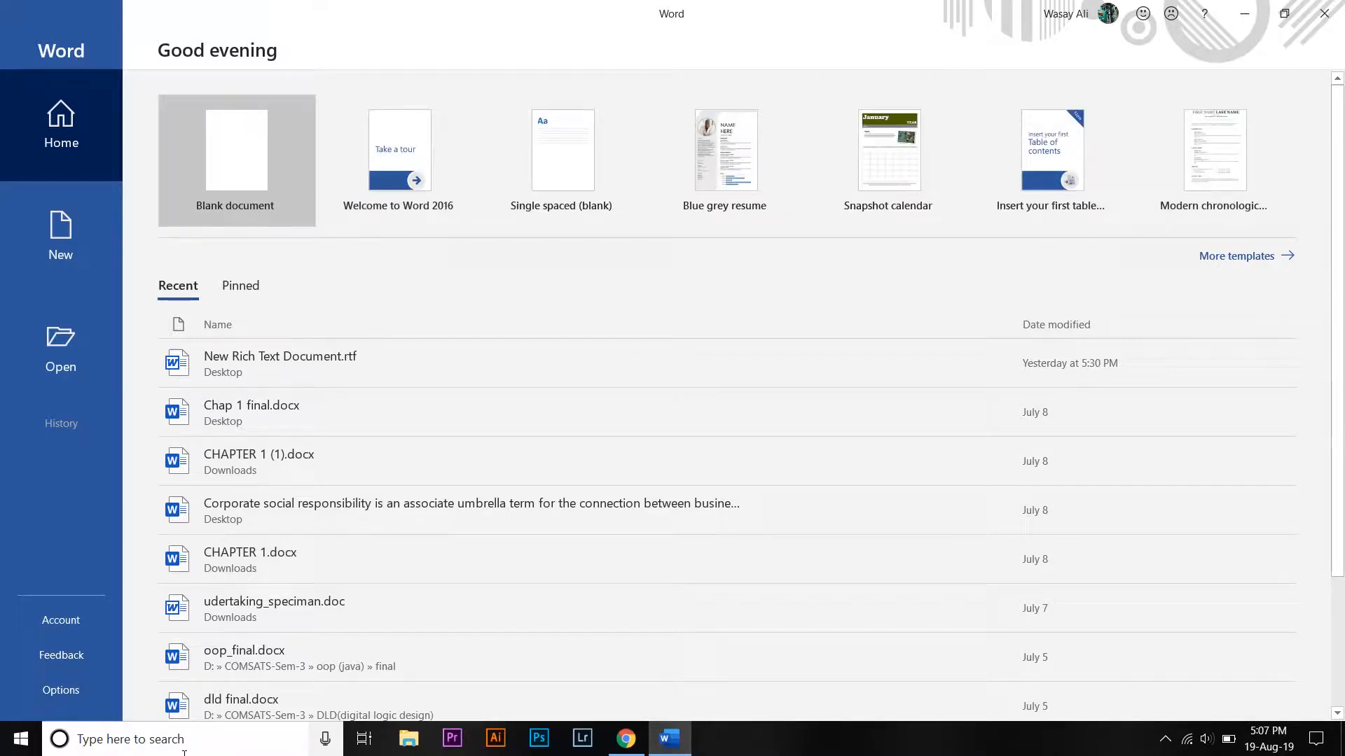
click(235, 183)
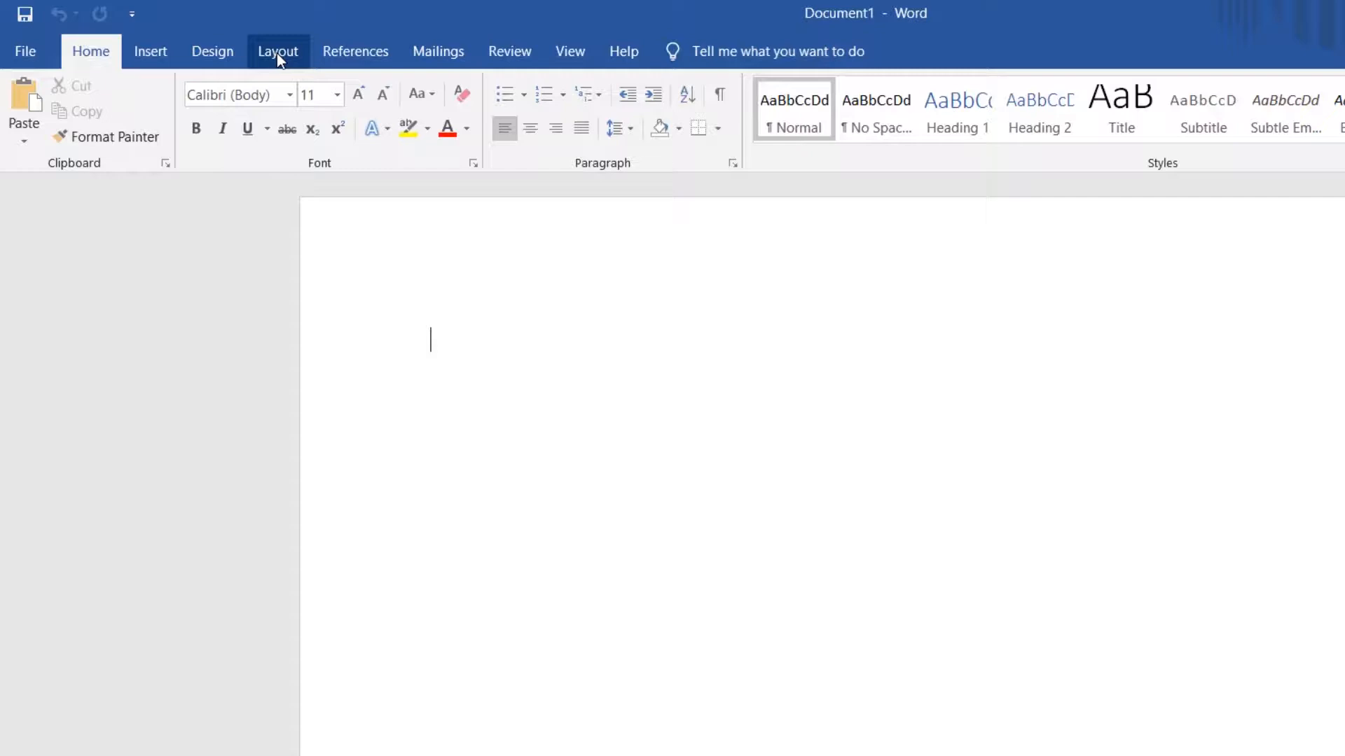
Set the document's paper size to A4 and its orientation to landscape
click(277, 54)
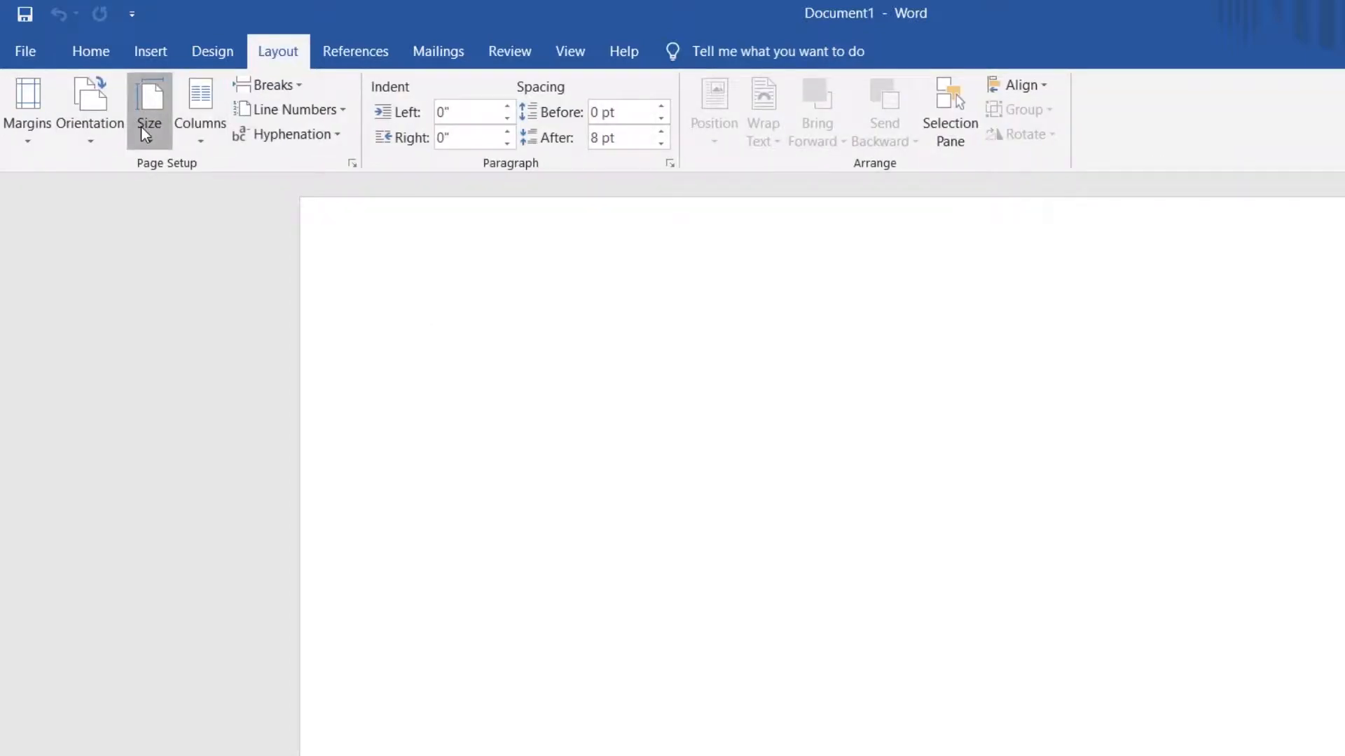
click(144, 133)
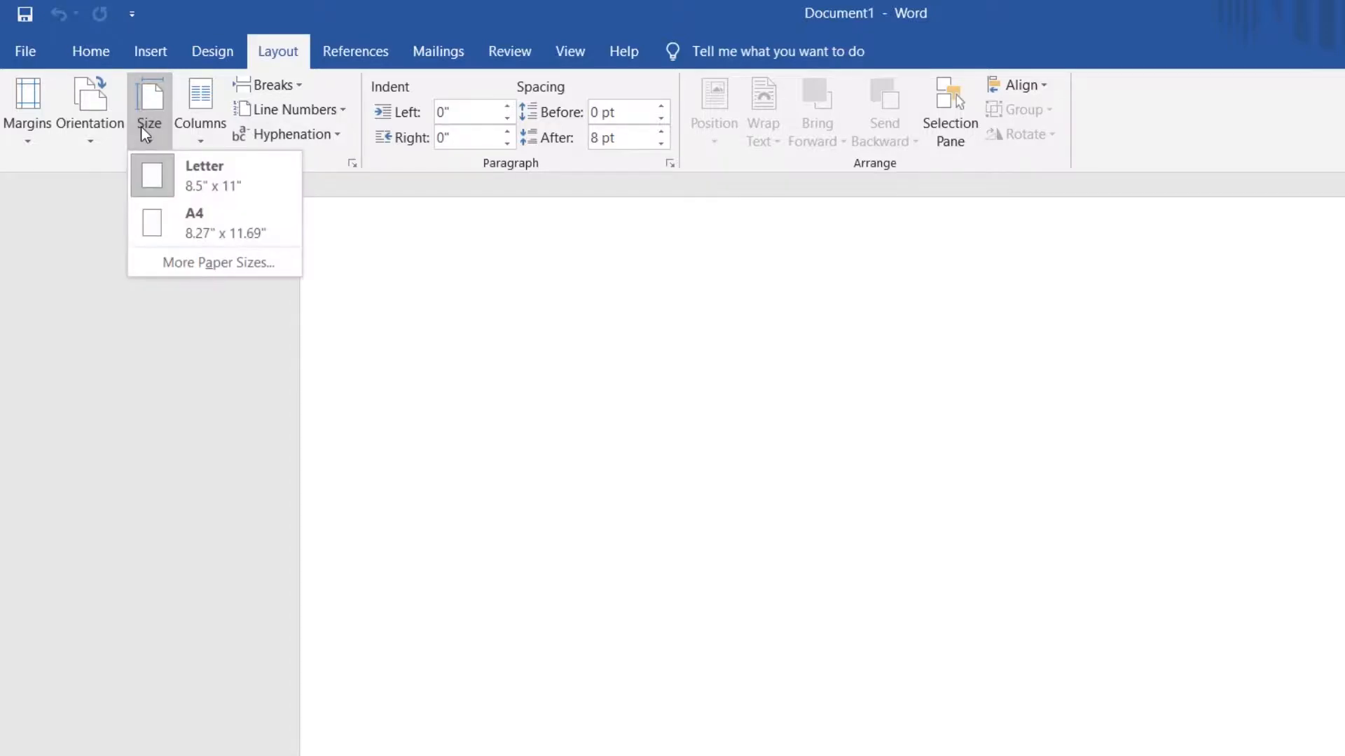
click(237, 212)
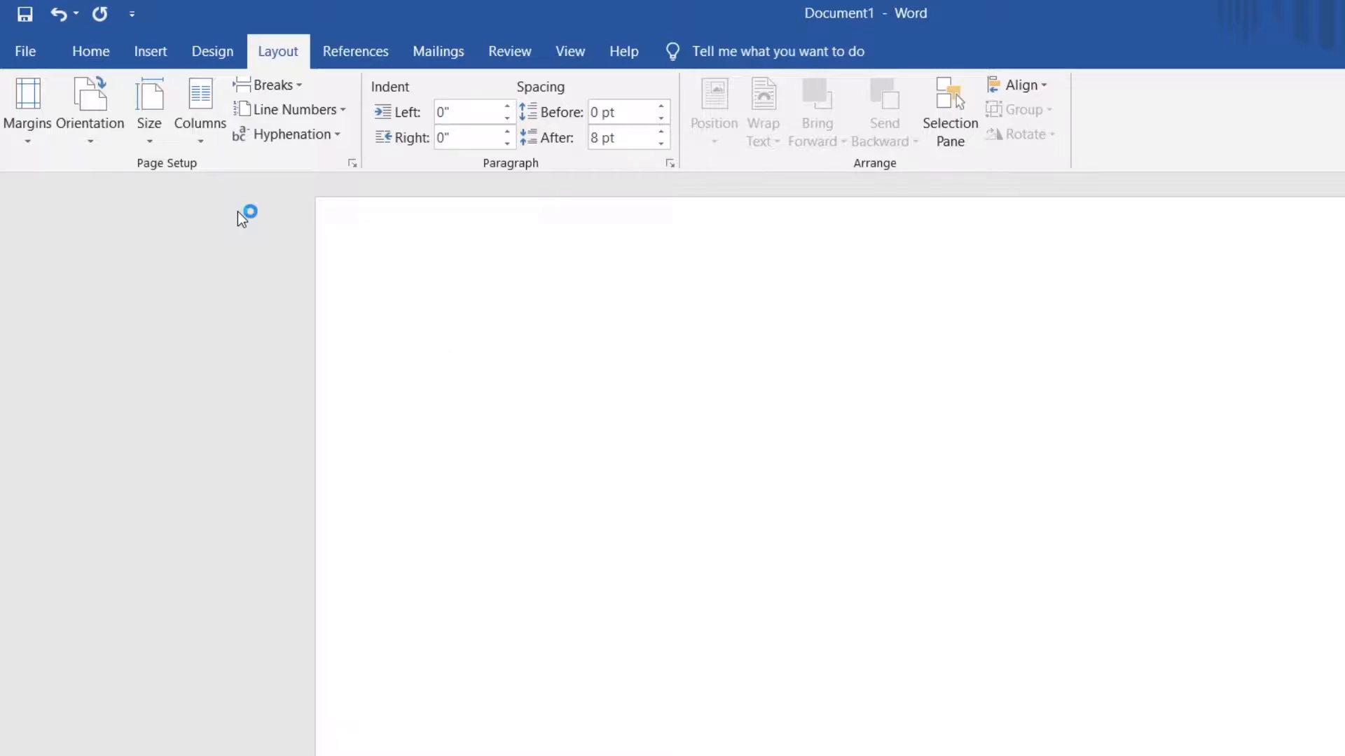
click(89, 96)
click(132, 237)
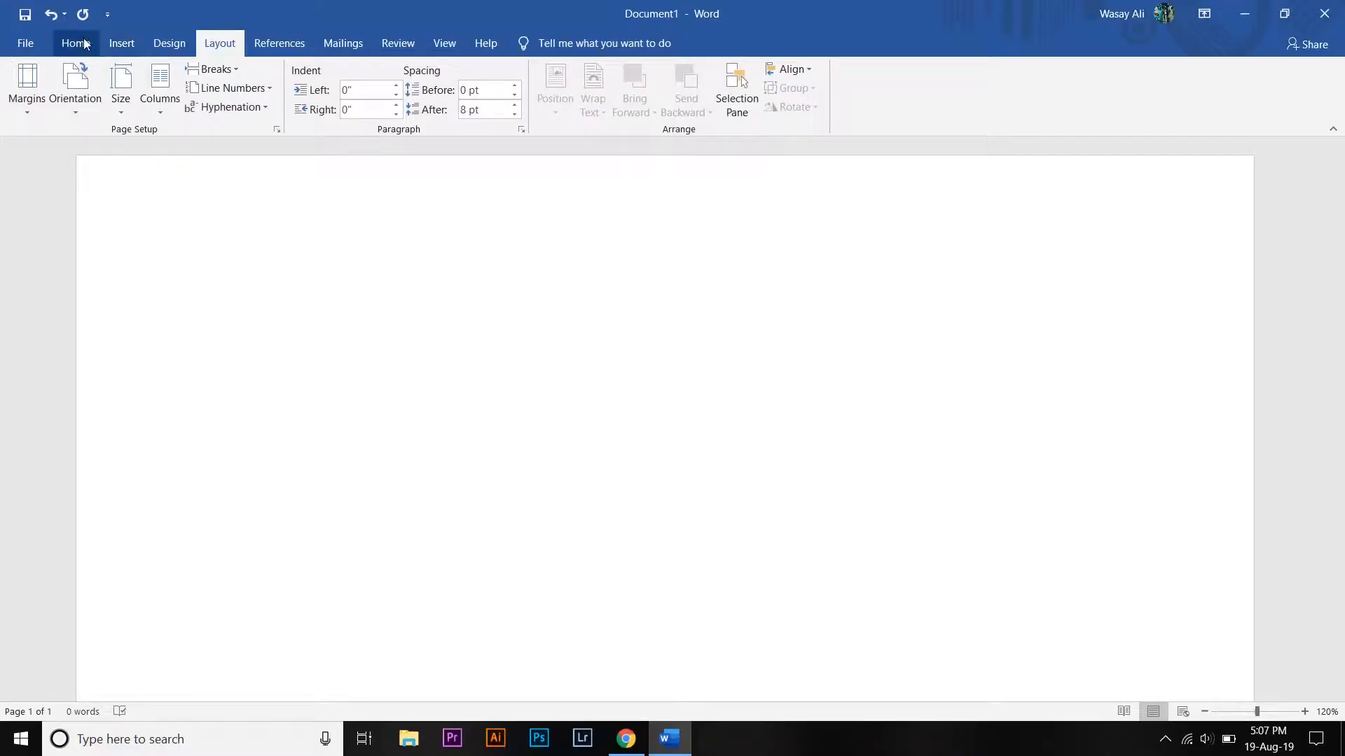
Enter the text "Lets make the text float" on the first line of the page
click(76, 43)
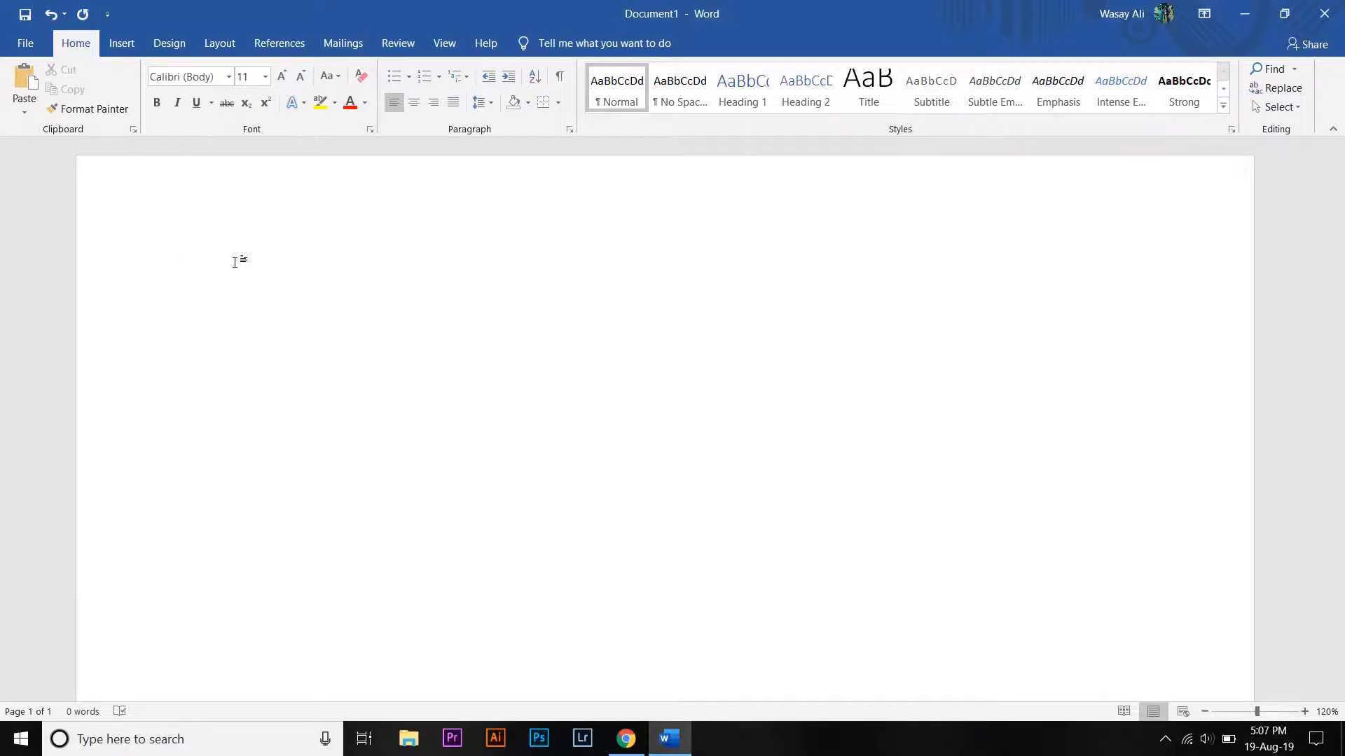
text(Let)
key(BackSpace)
key(BackSpace)
text(ets make the text float)
Format the whole line "Lets make the text float" in the Beneth FREE font at size 90
triple_click(236, 261)
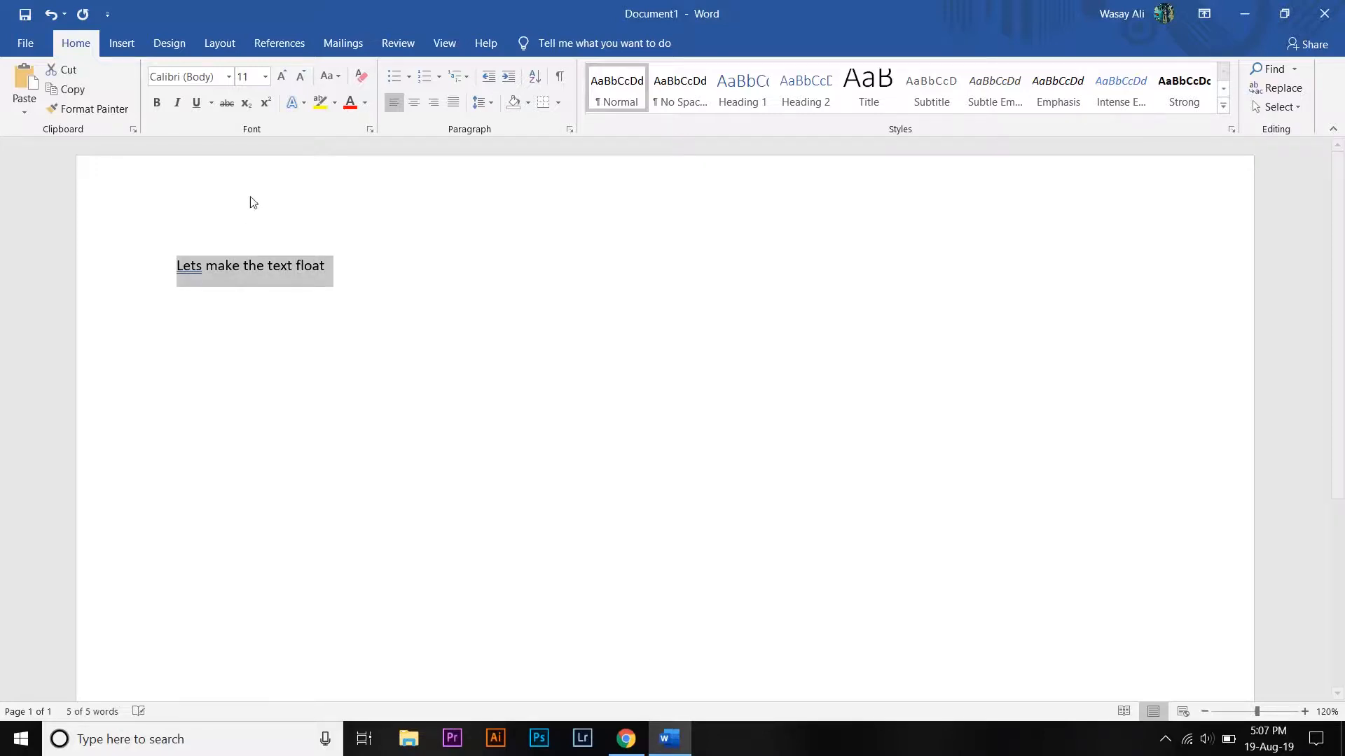
click(229, 78)
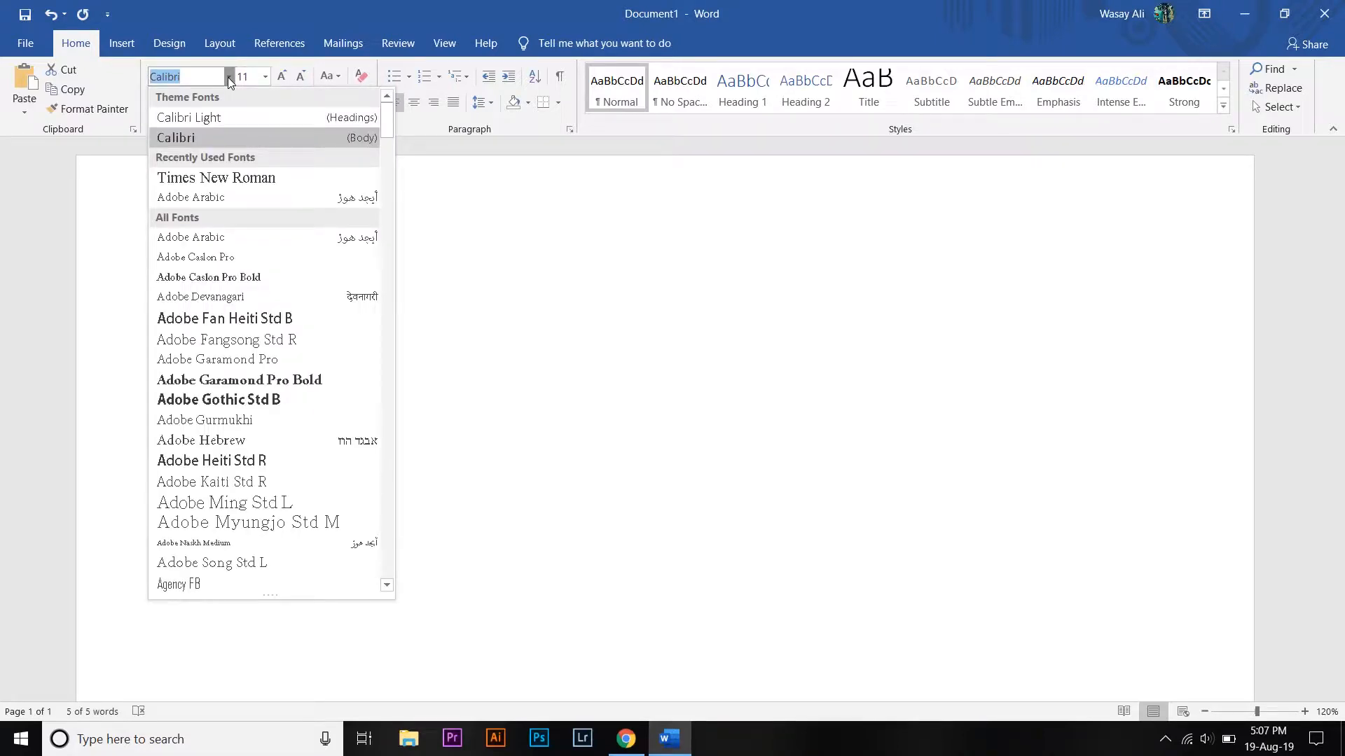
text(be)
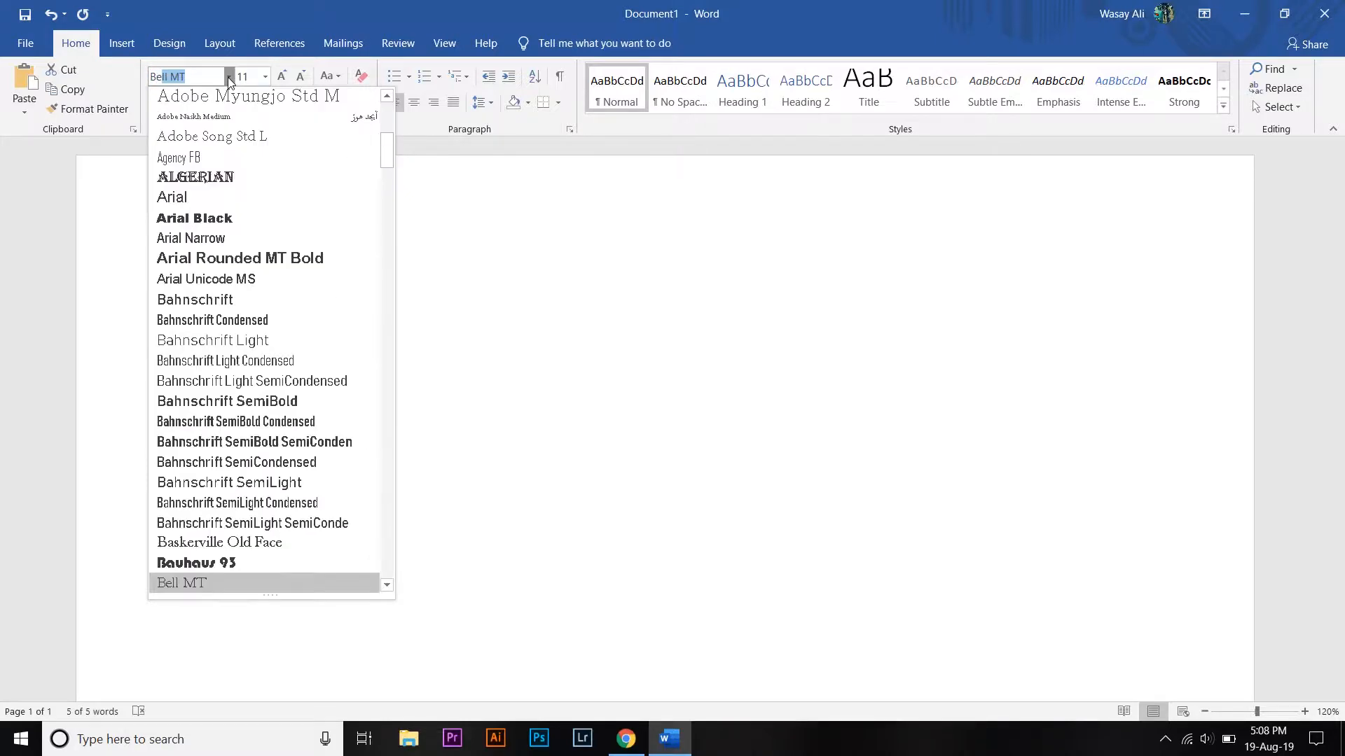
text(neth FREE)
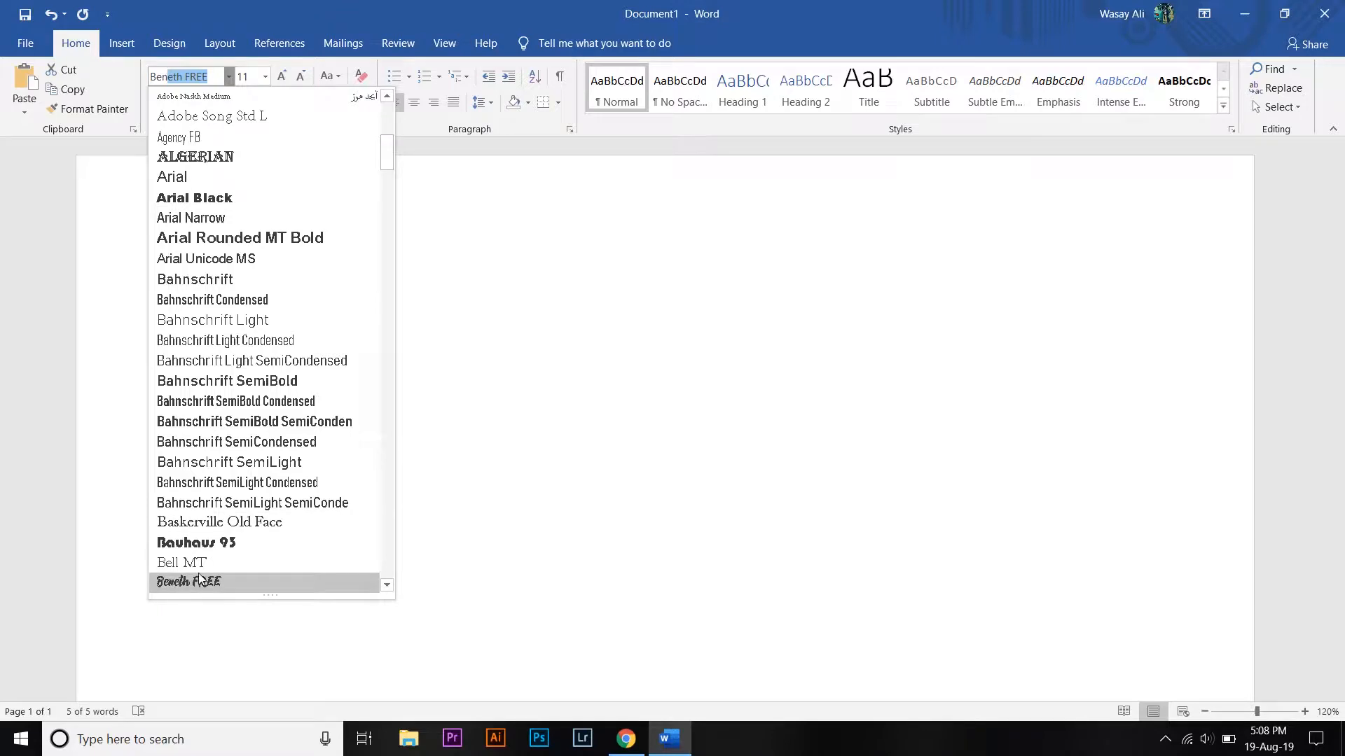
click(201, 580)
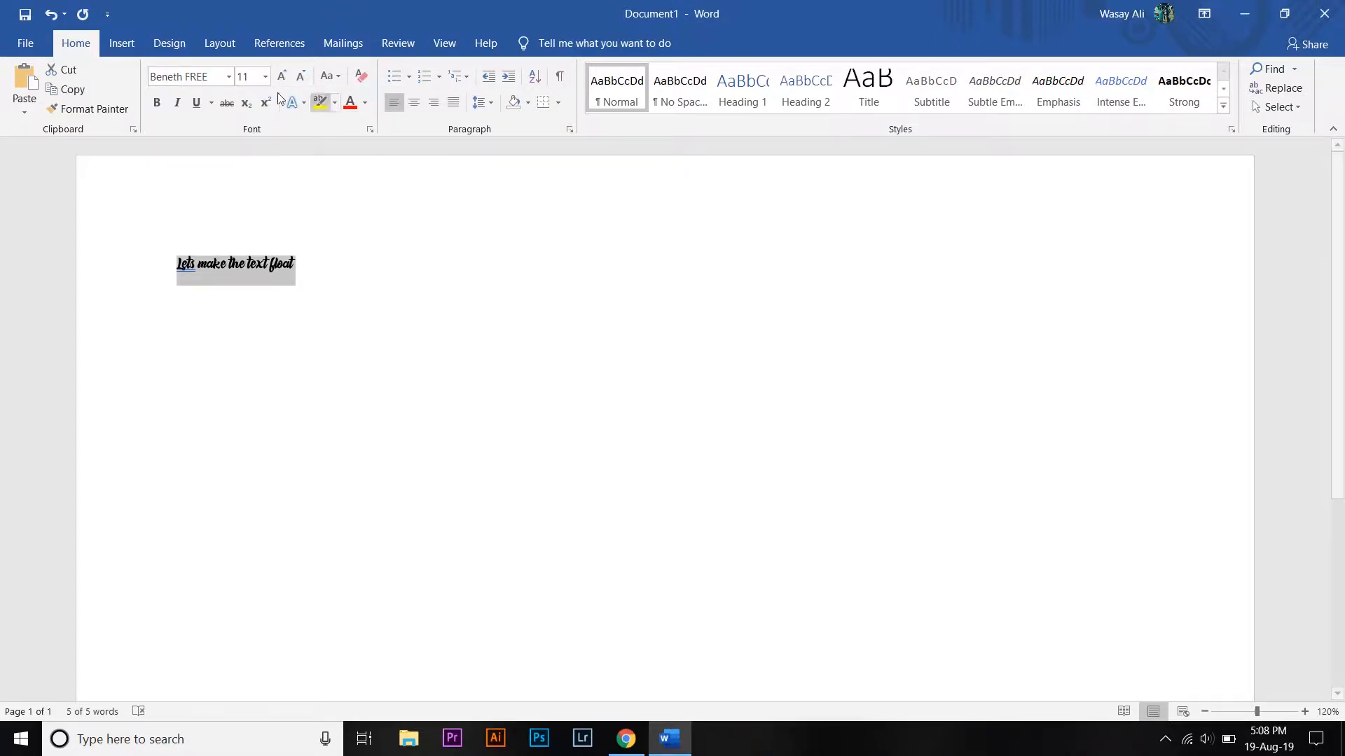
click(247, 77)
text(90)
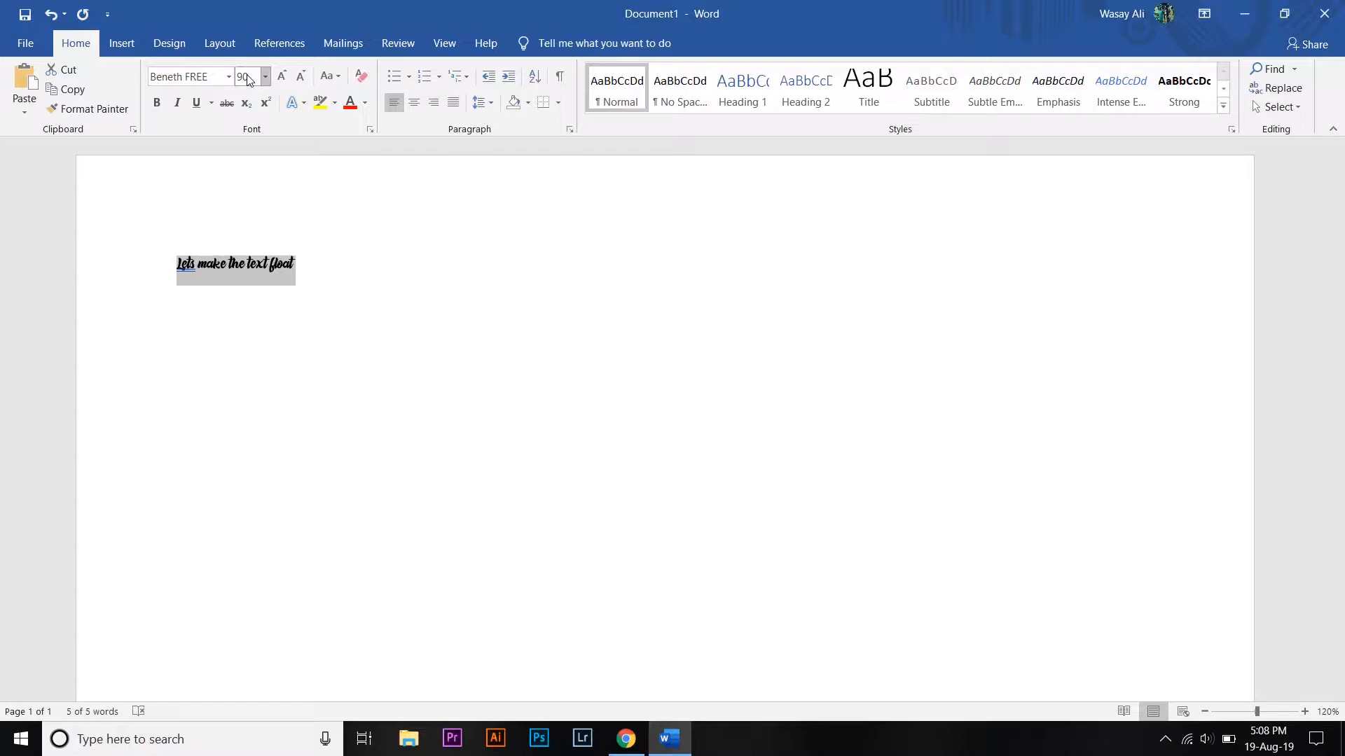
key(Return)
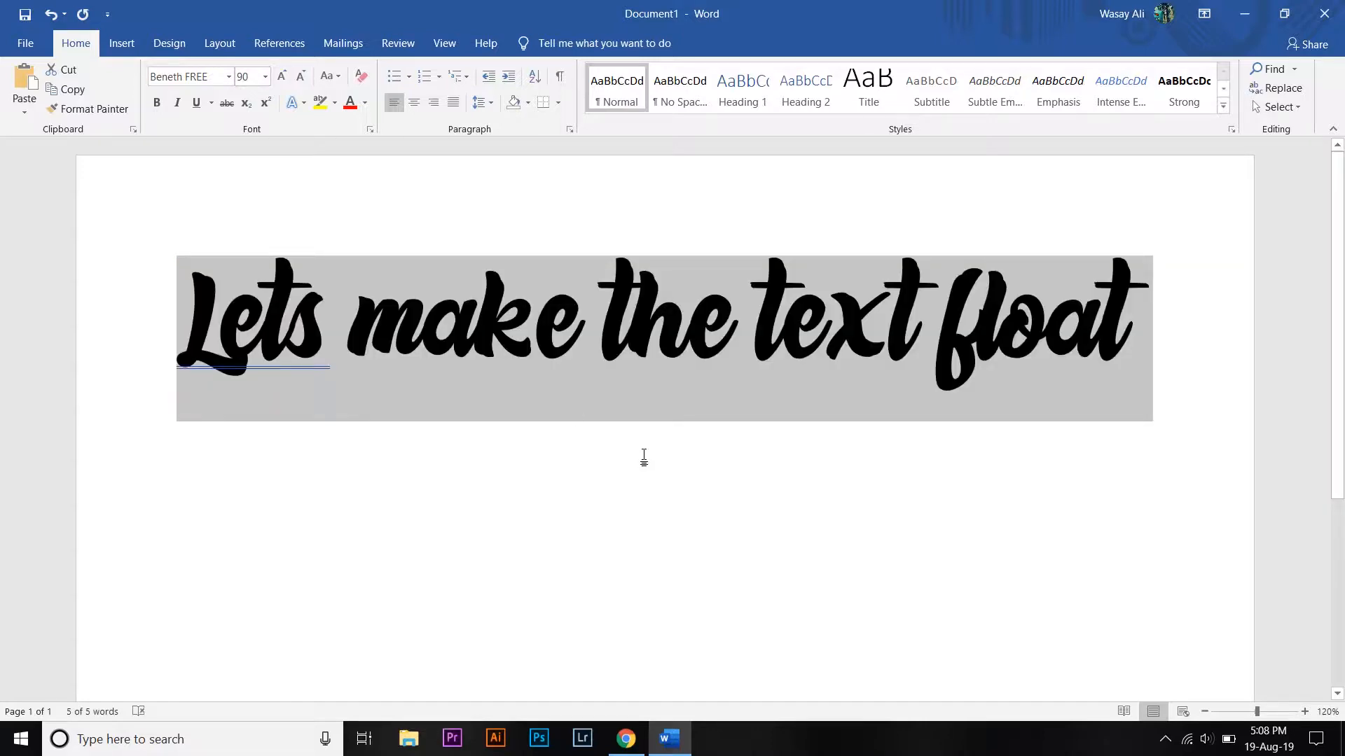
Center the line "Lets make the text float" horizontally on the page
click(643, 456)
key(ctrl+a)
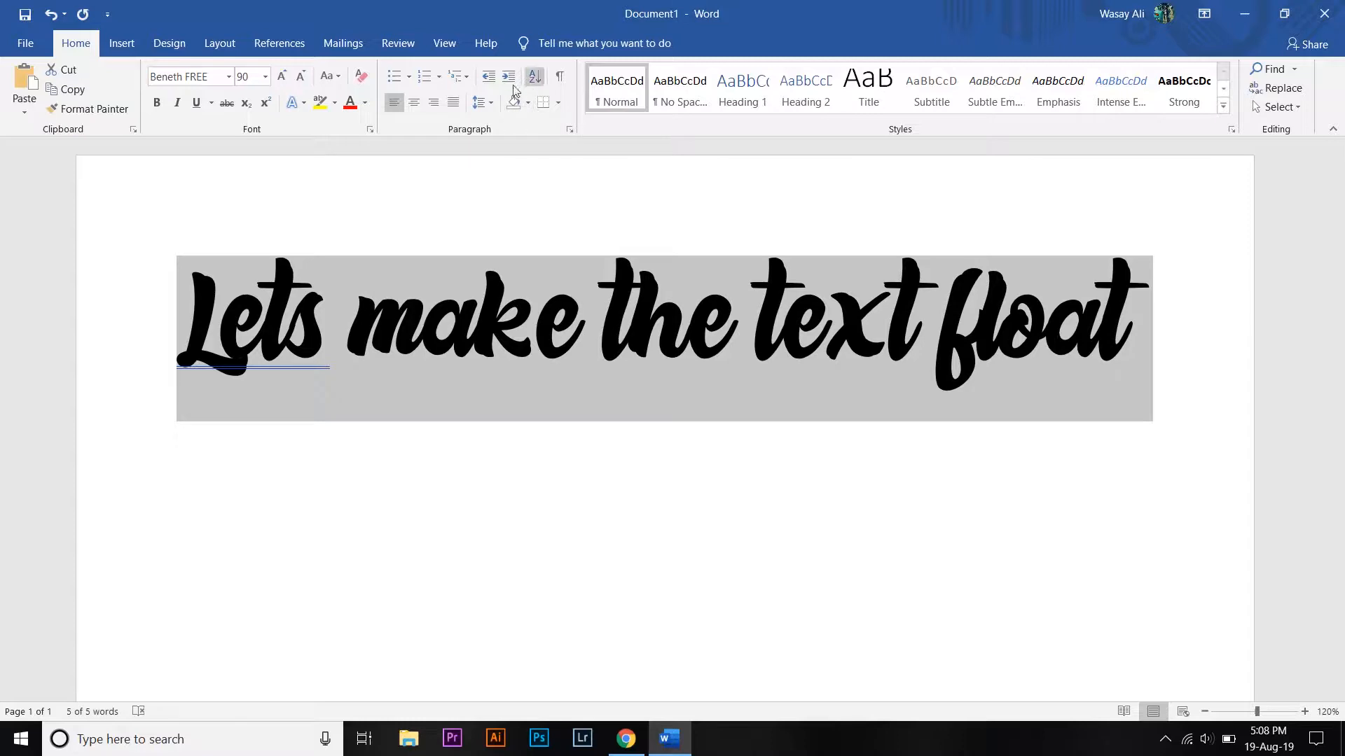
click(417, 104)
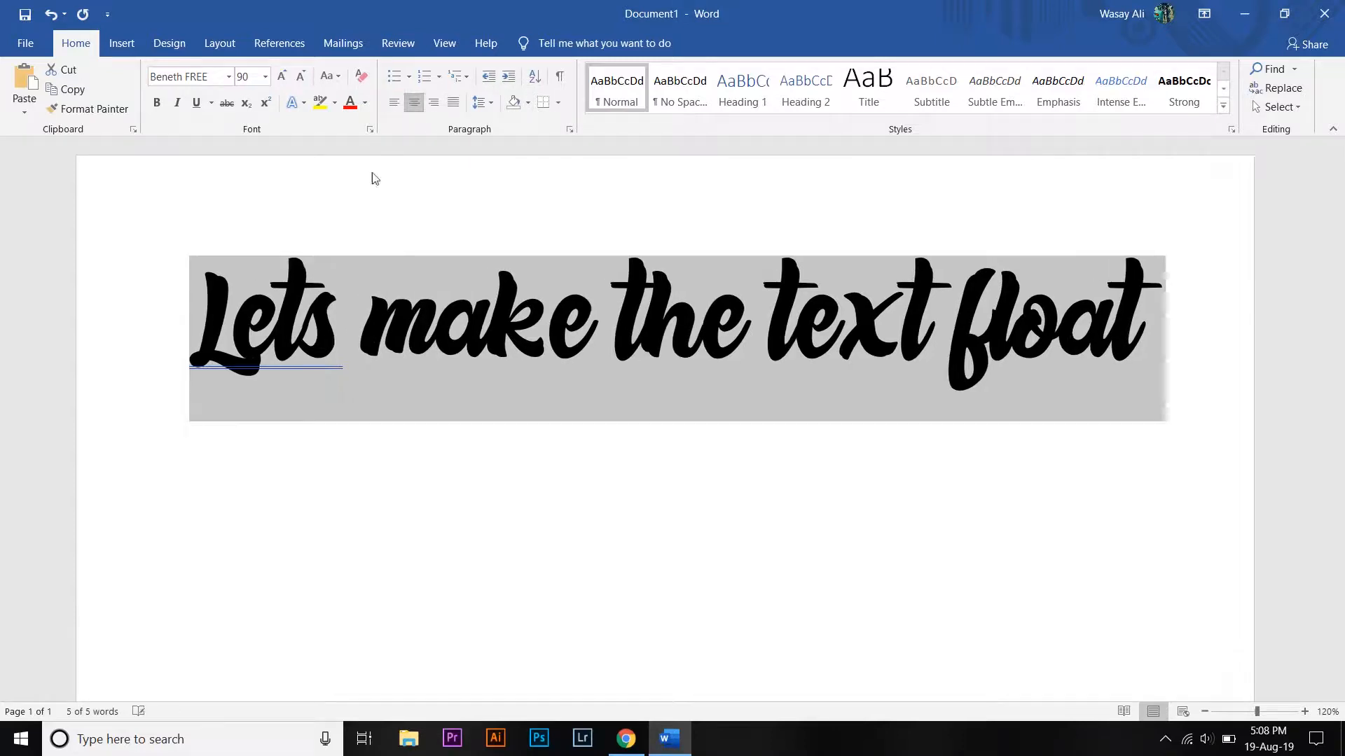
Insert one blank line above the text to move it down the page
click(189, 296)
double_click(189, 300)
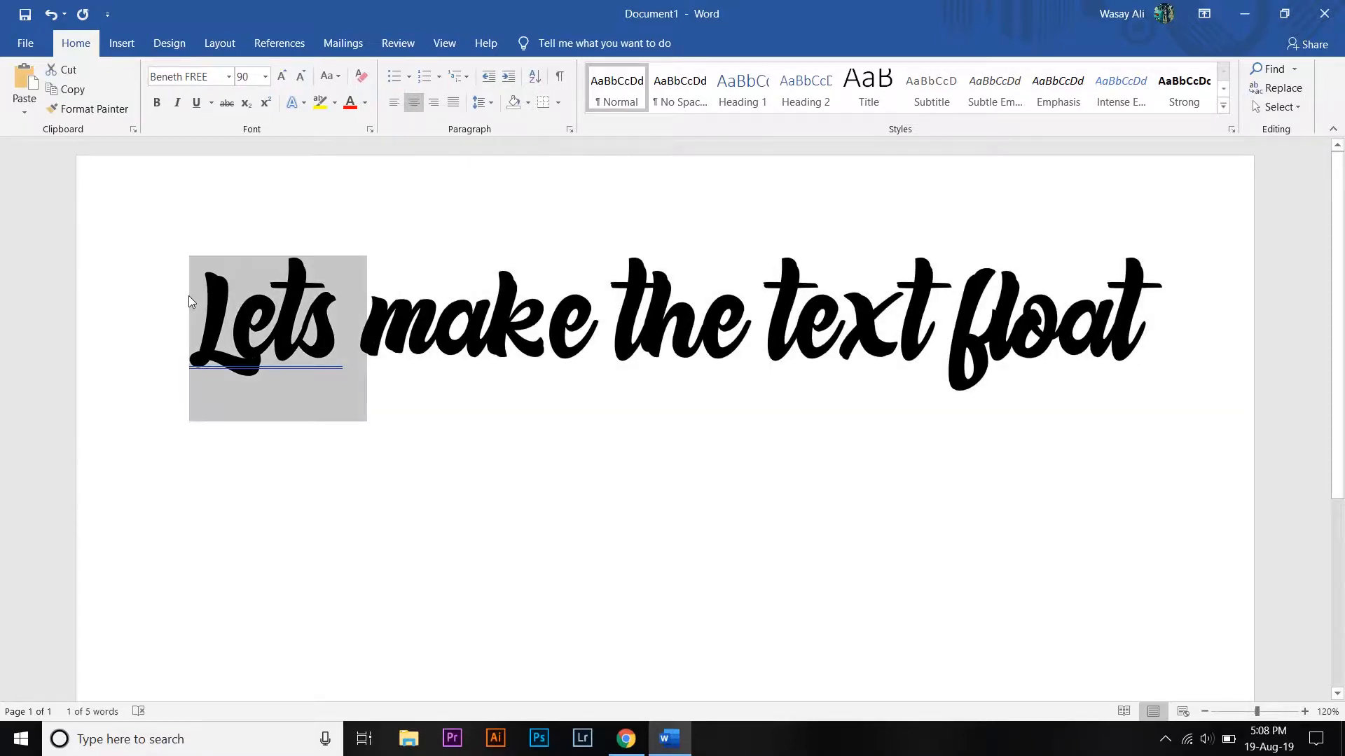
click(189, 301)
key(Return)
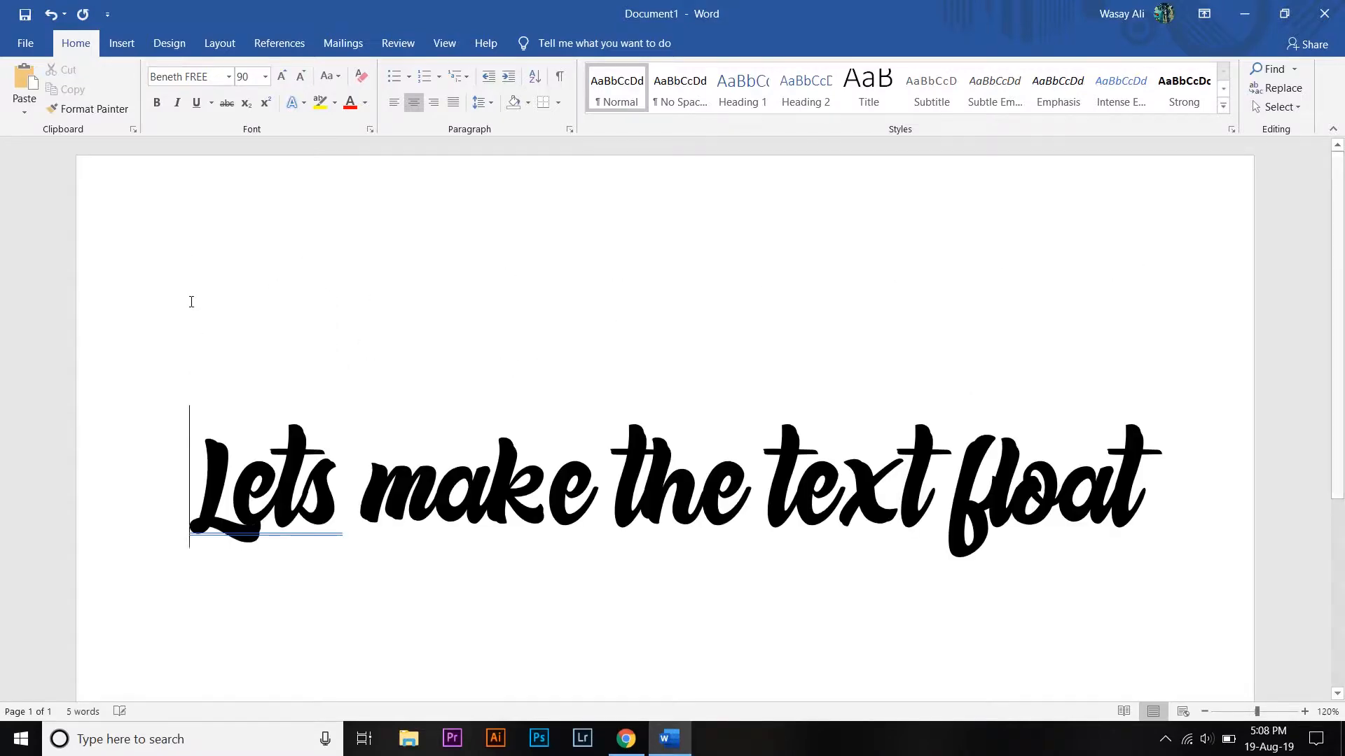
key(Return)
key(BackSpace)
key(BackSpace)
key(Return)
key(Return)
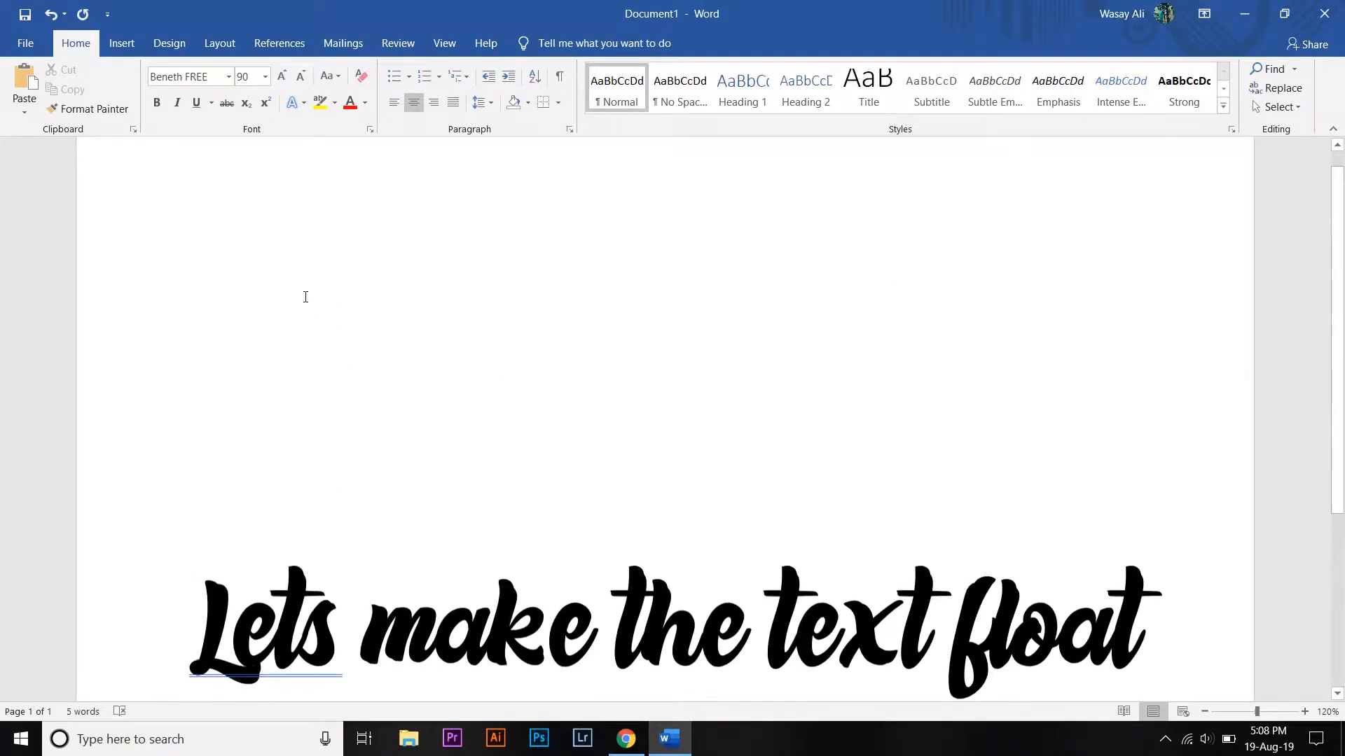
key(BackSpace)
key(BackSpace)
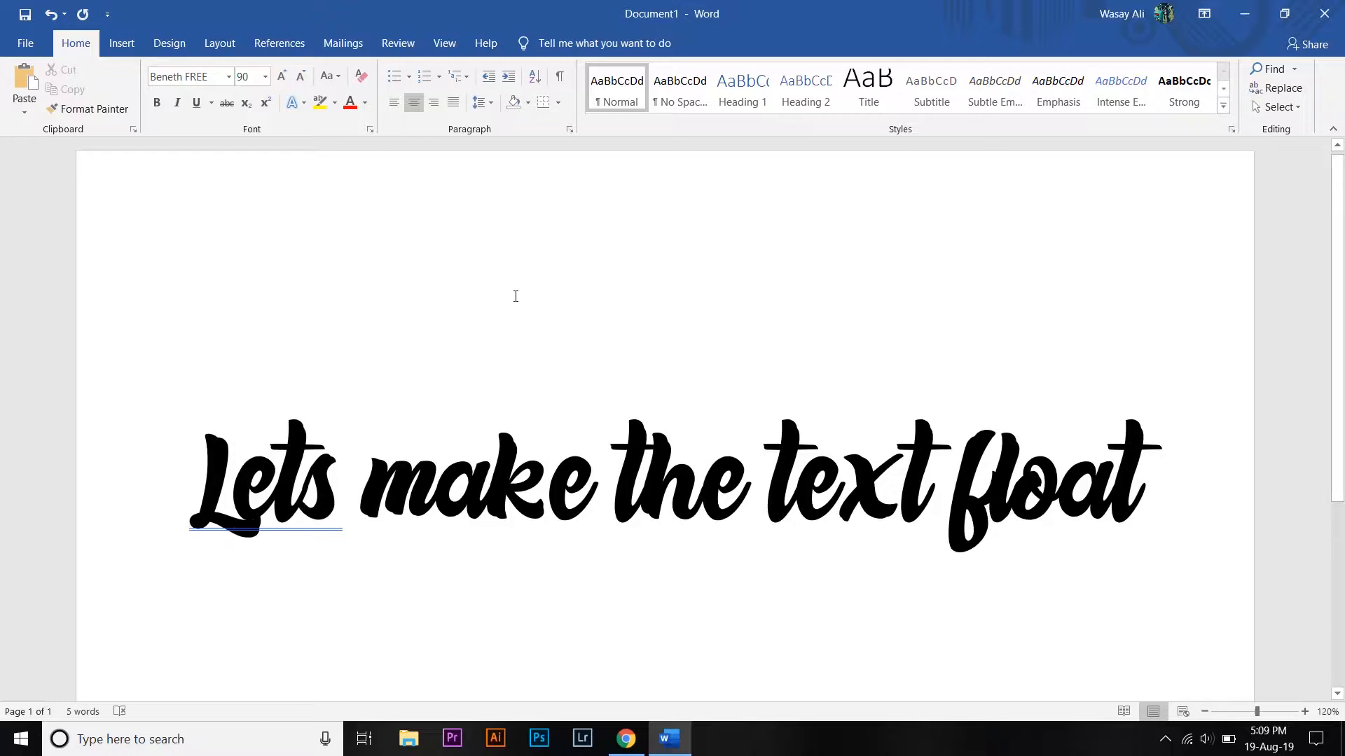
scroll(516, 296, down, 1)
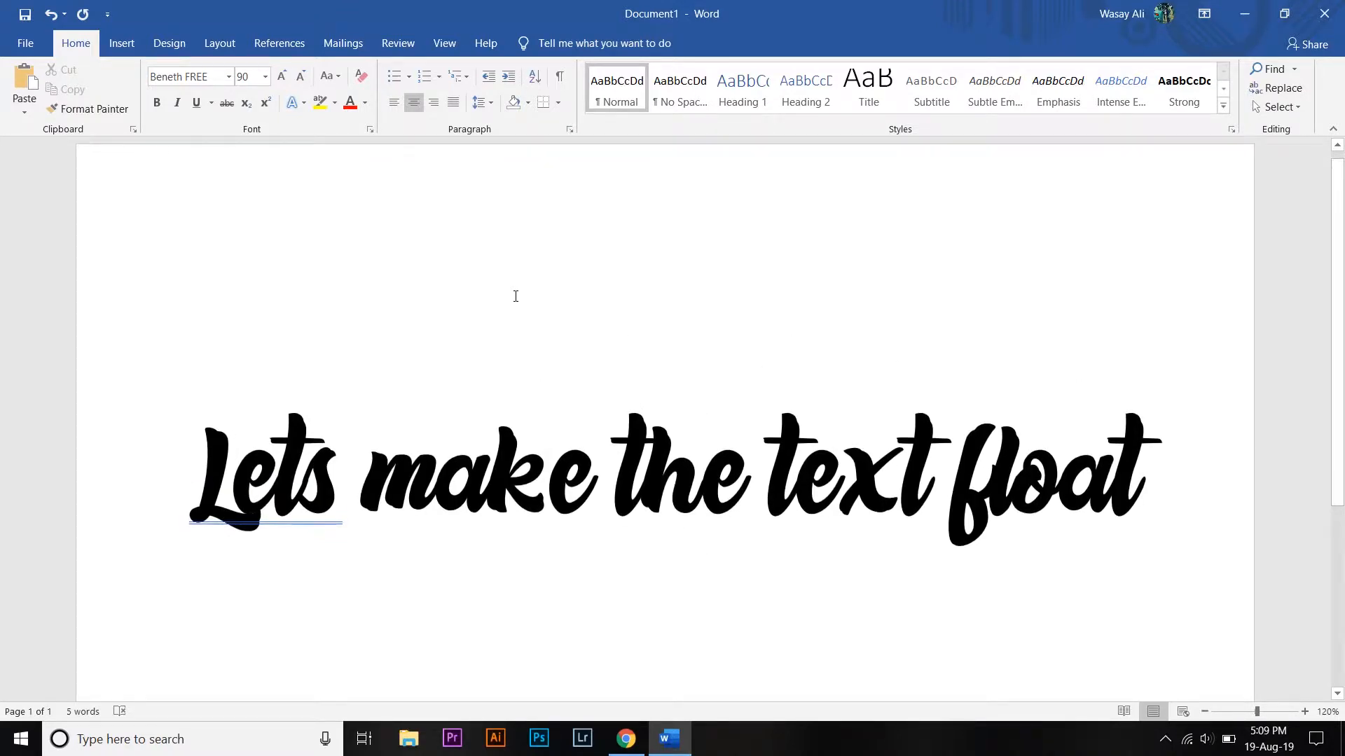
scroll(516, 296, down, 2)
scroll(515, 296, up, 2)
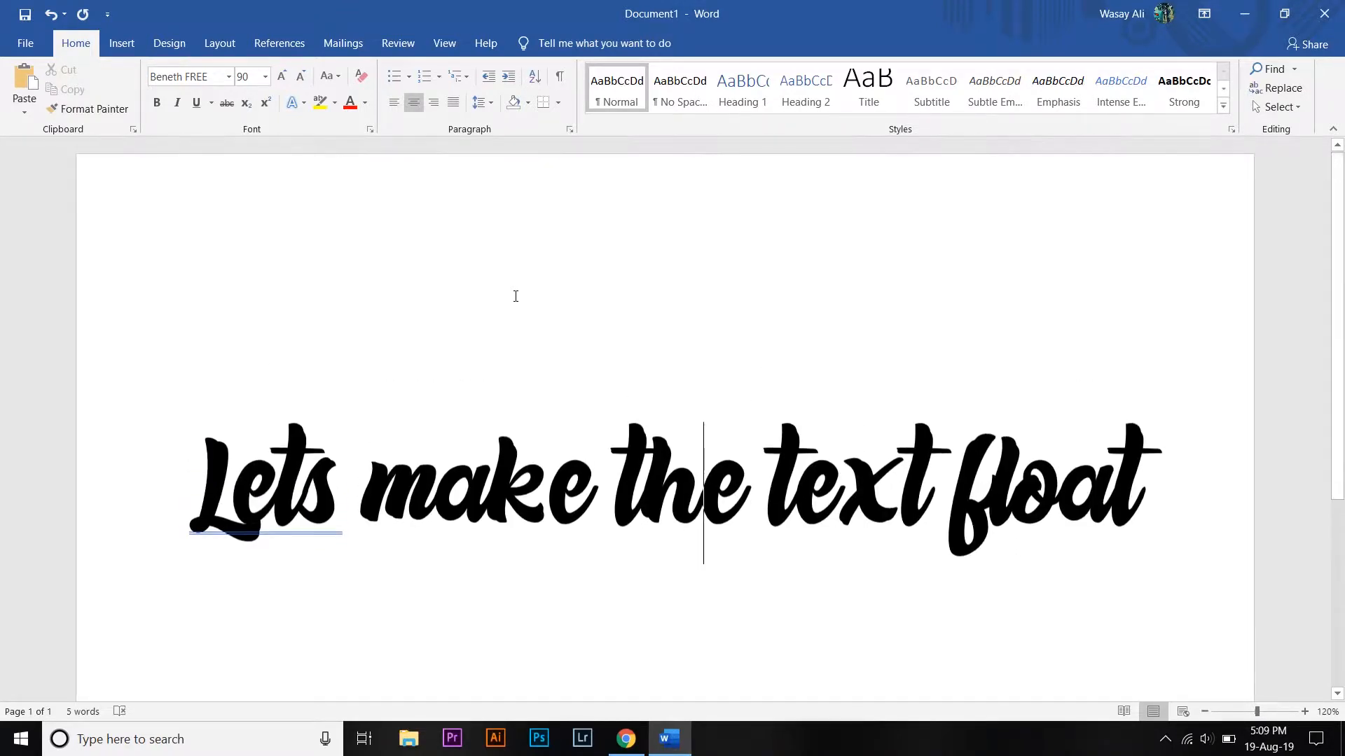
scroll(516, 297, down, 1)
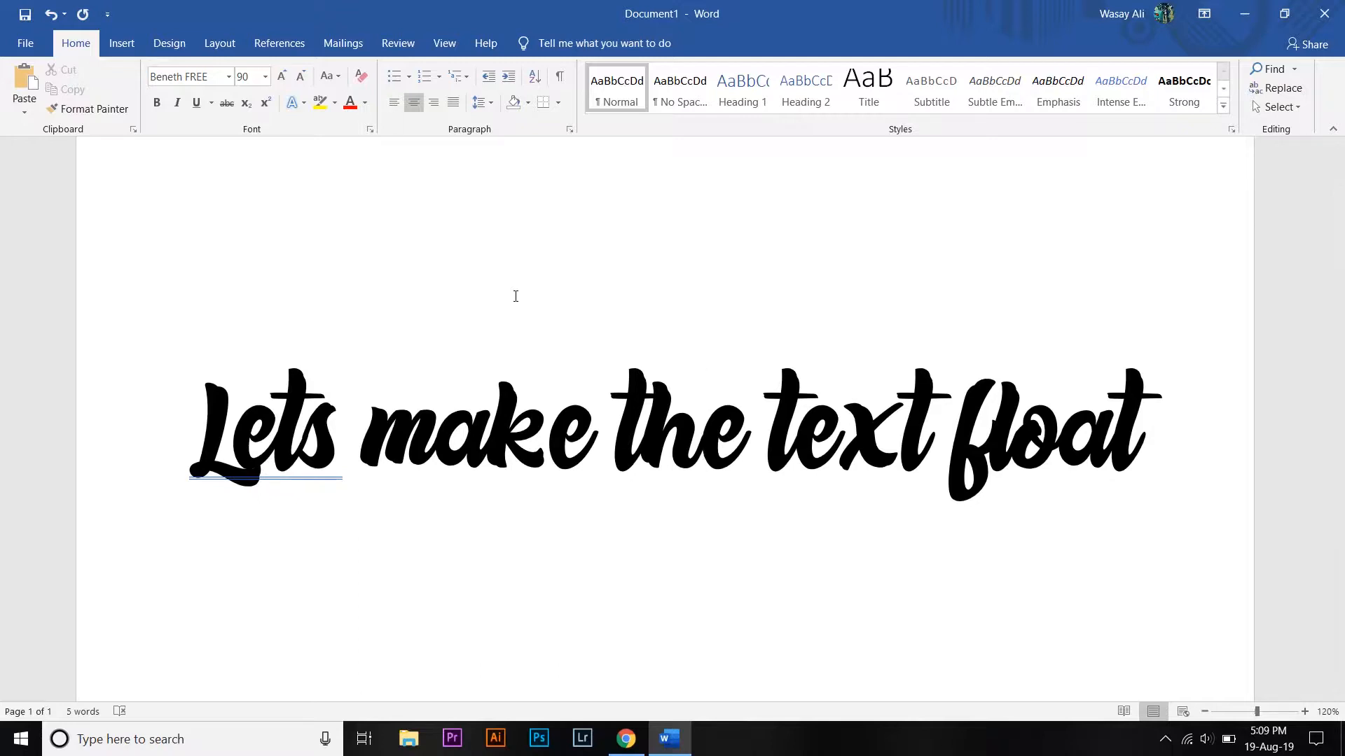
Replace all of the document's text with "You're catching all my promises" in Beneth FREE at size 90
key(super+d)
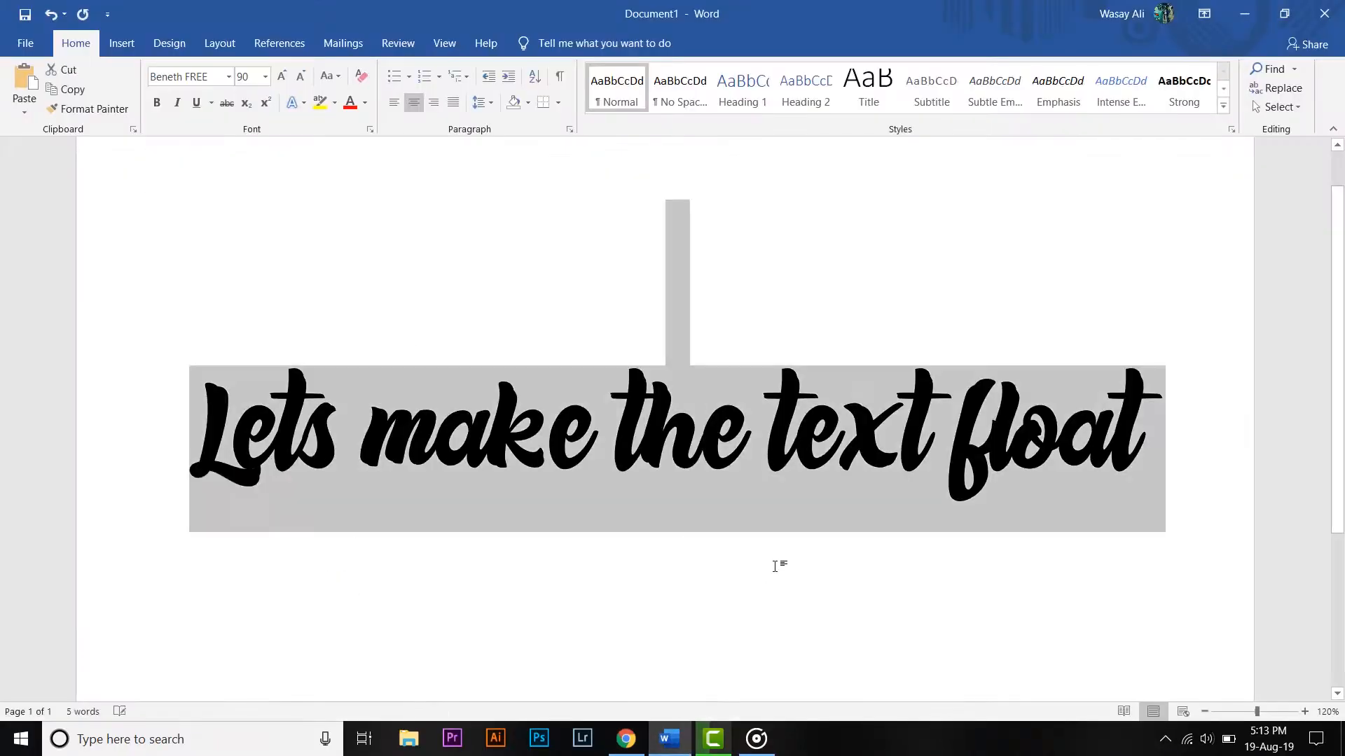
text(You're catching all my promises)
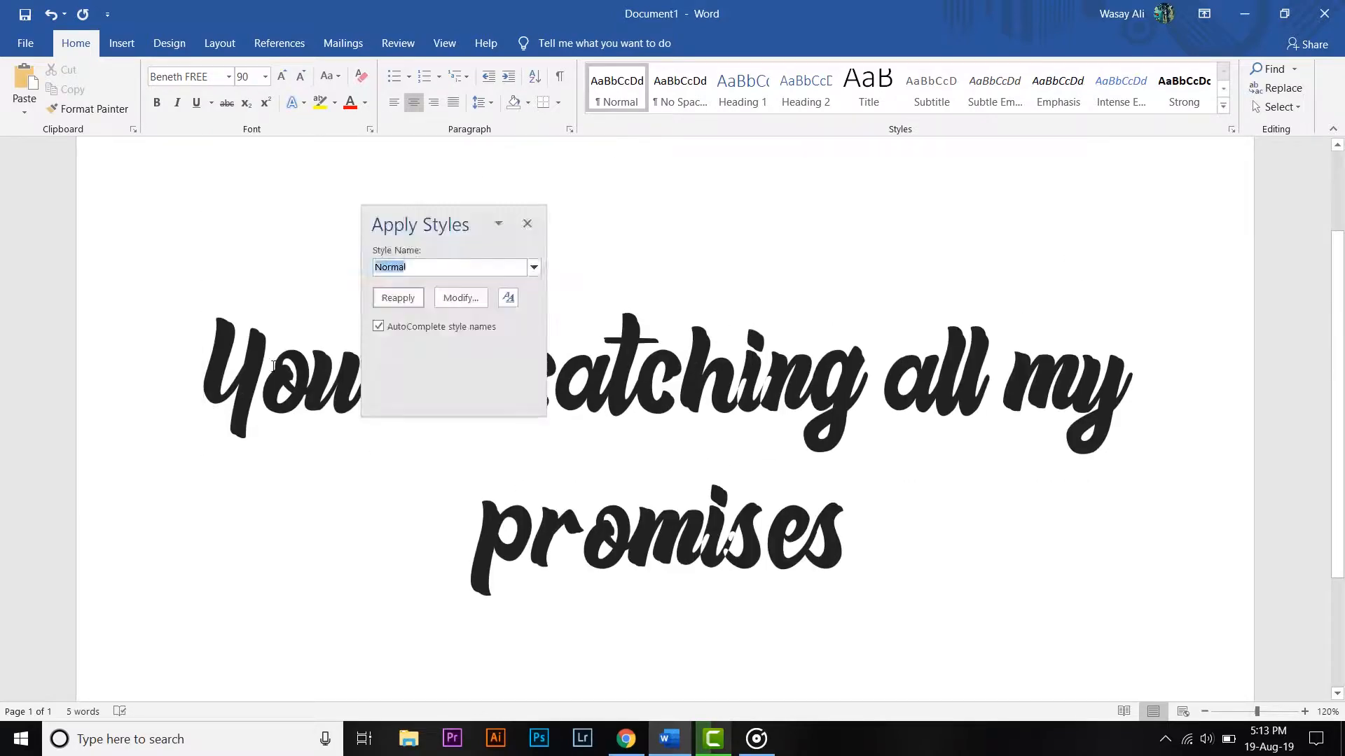
key(ctrl+s)
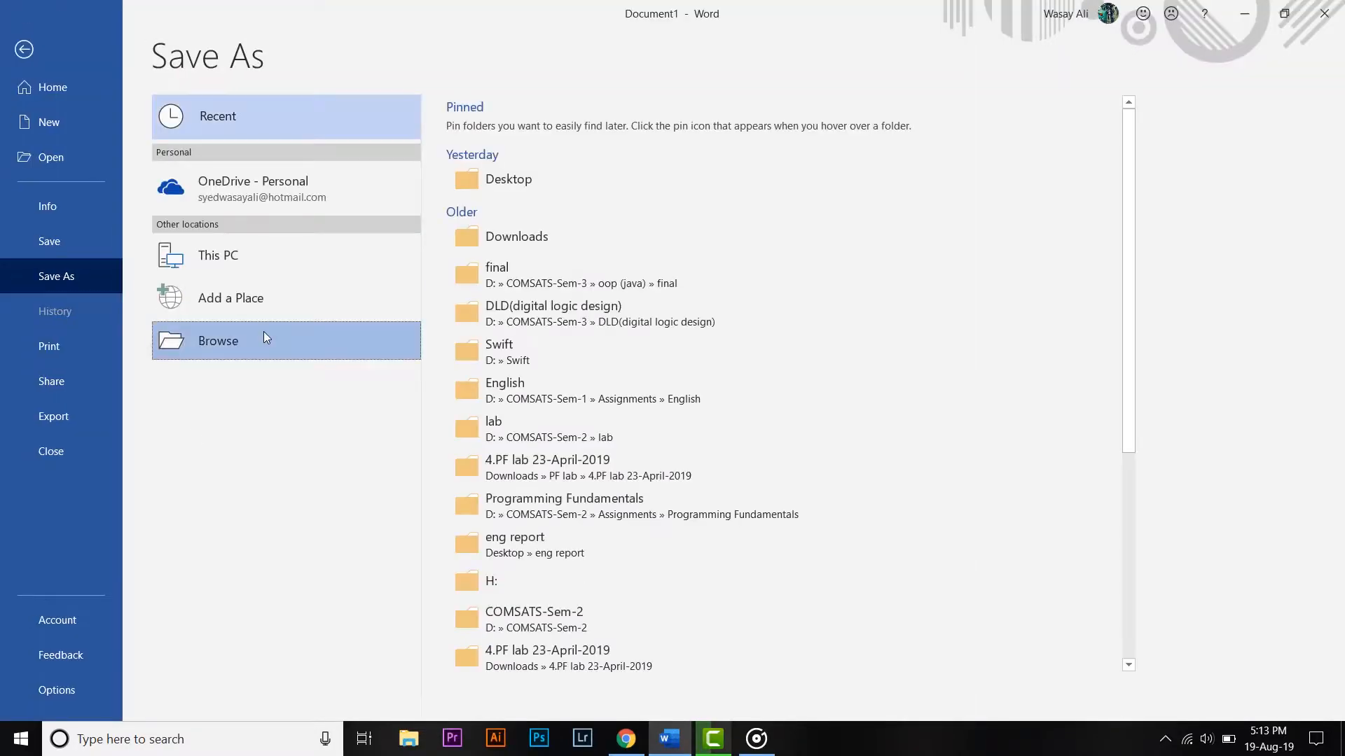
click(274, 336)
click(24, 49)
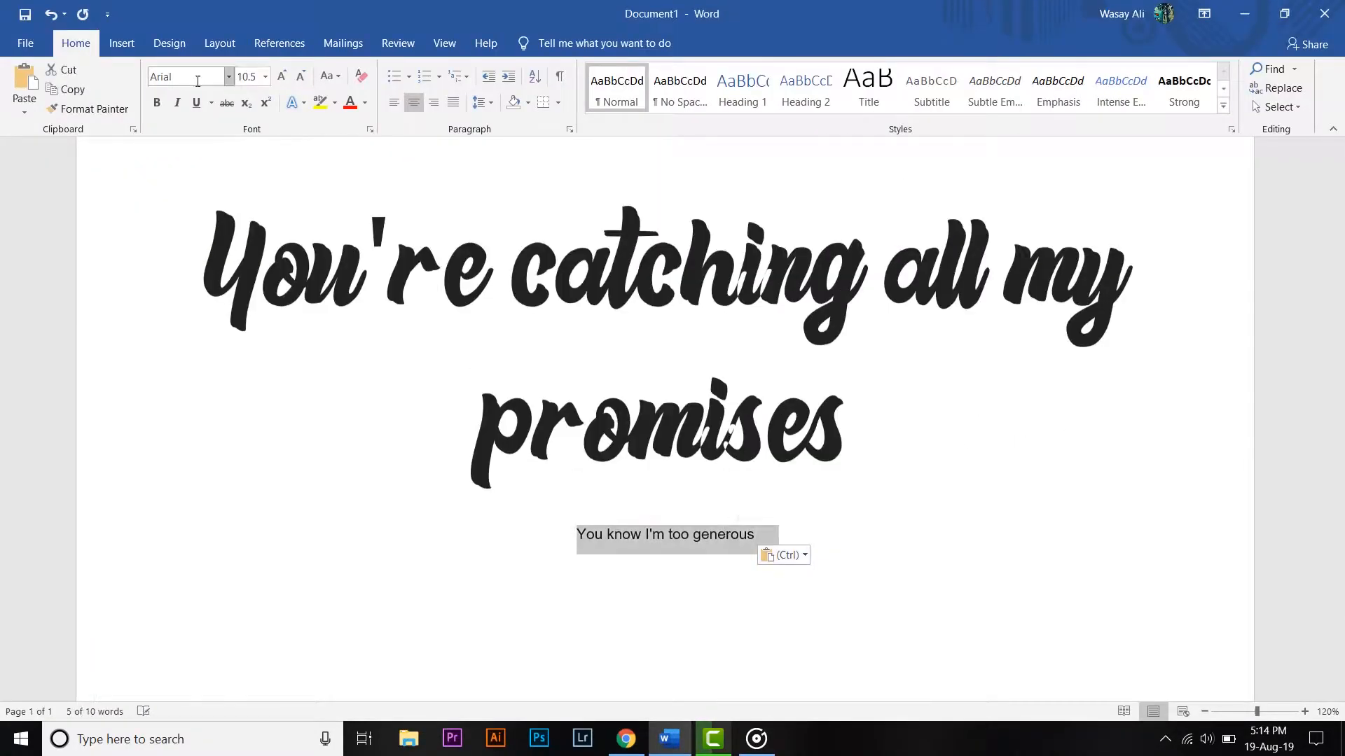
Format "You know I'm too generous" in Beneth FREE at size 90 and add "Now I've learned to never help you out" on page 3, formatted alike
click(229, 77)
click(112, 170)
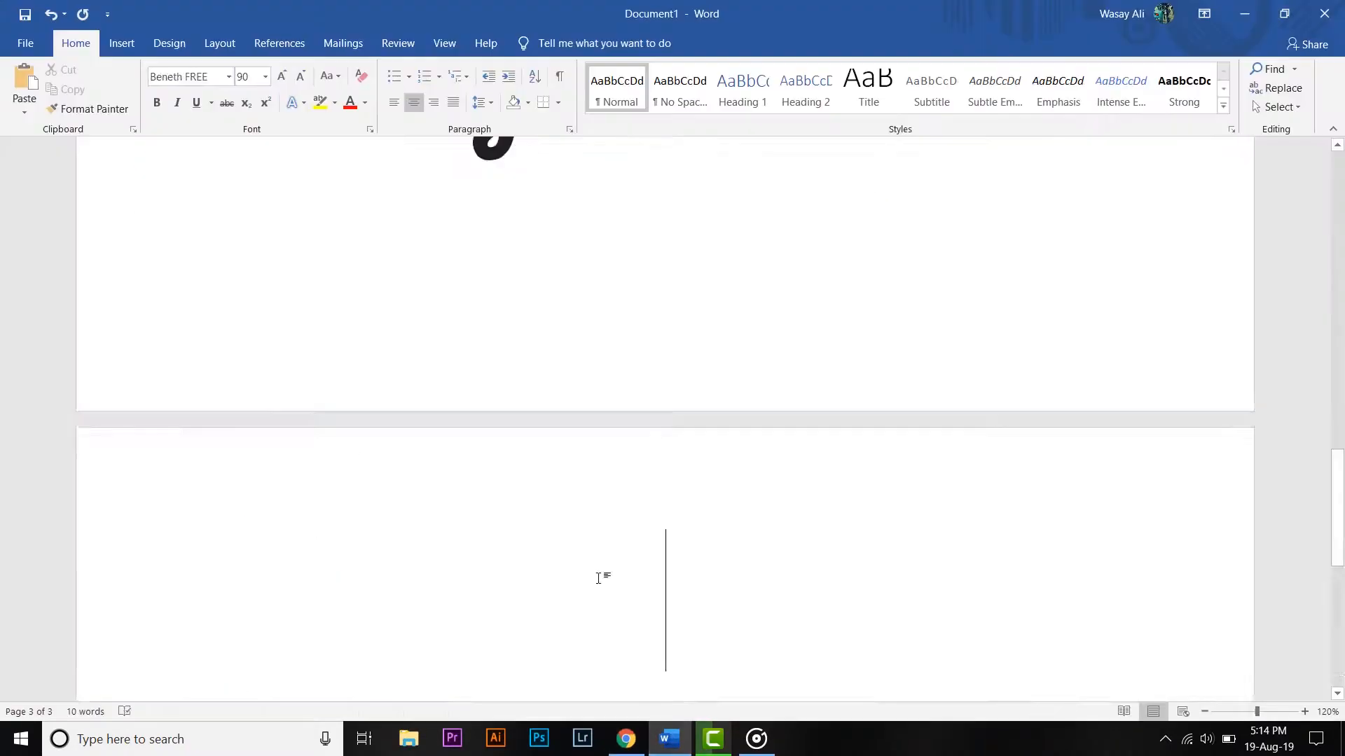
text(Now I've learned to never help you out)
drag(540, 465, 783, 465)
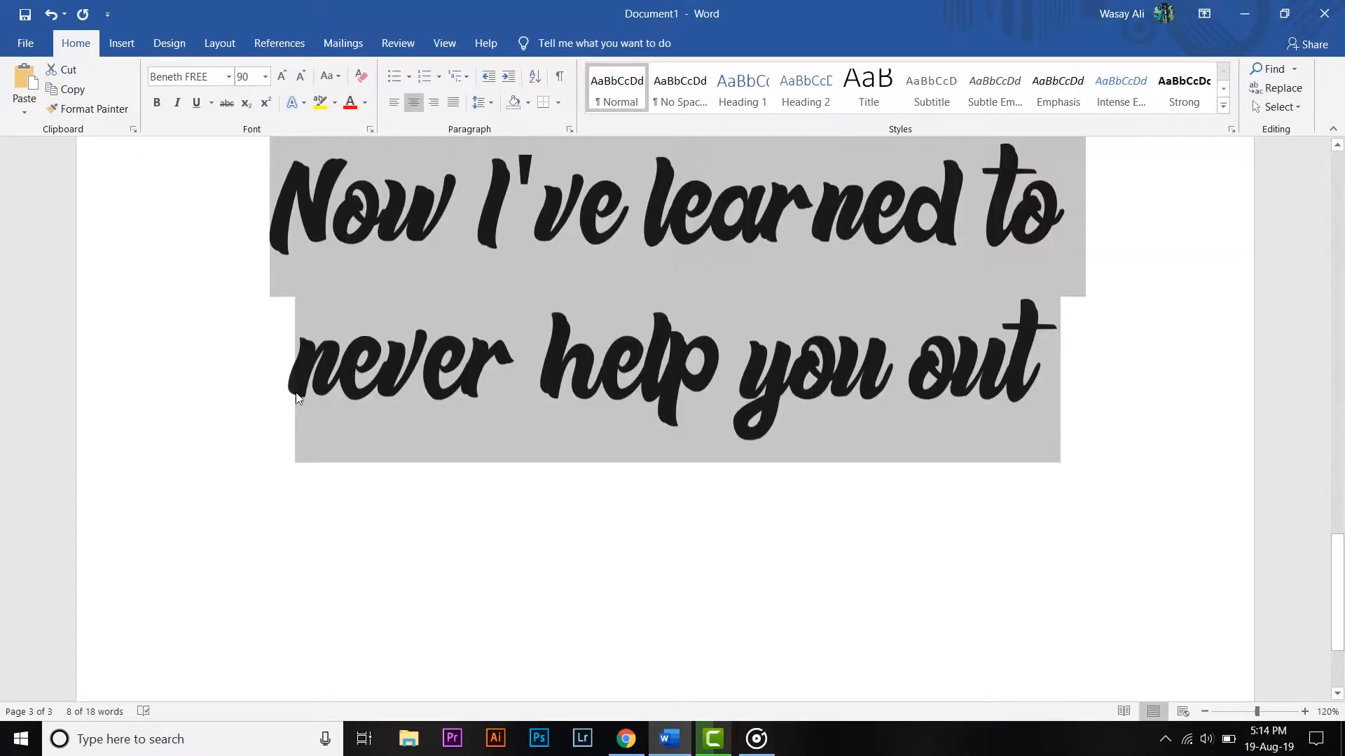
Copy "'Cause I'm done cleaning up your mess" from the lyrics page in Chrome and paste it into Word below the last line
click(1048, 413)
key(ctrl+Return)
click(635, 742)
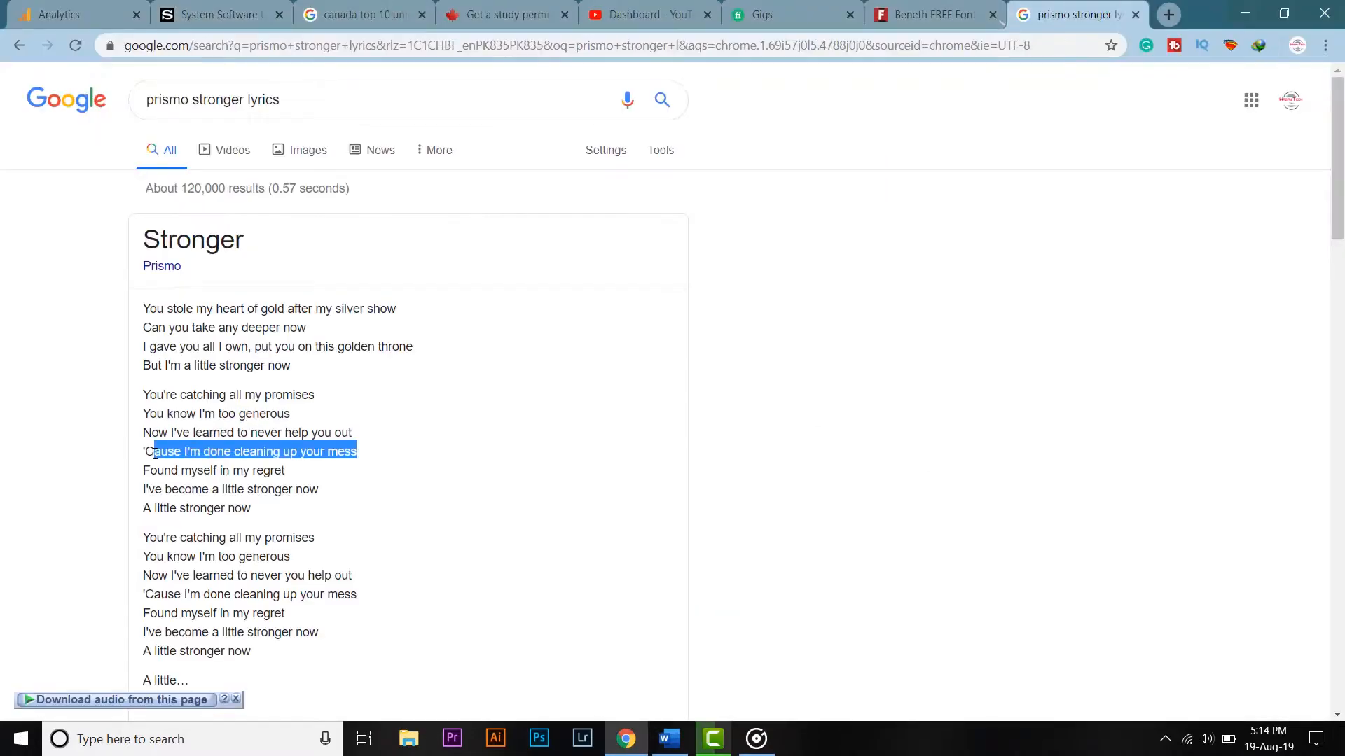
key(ctrl+c)
click(669, 739)
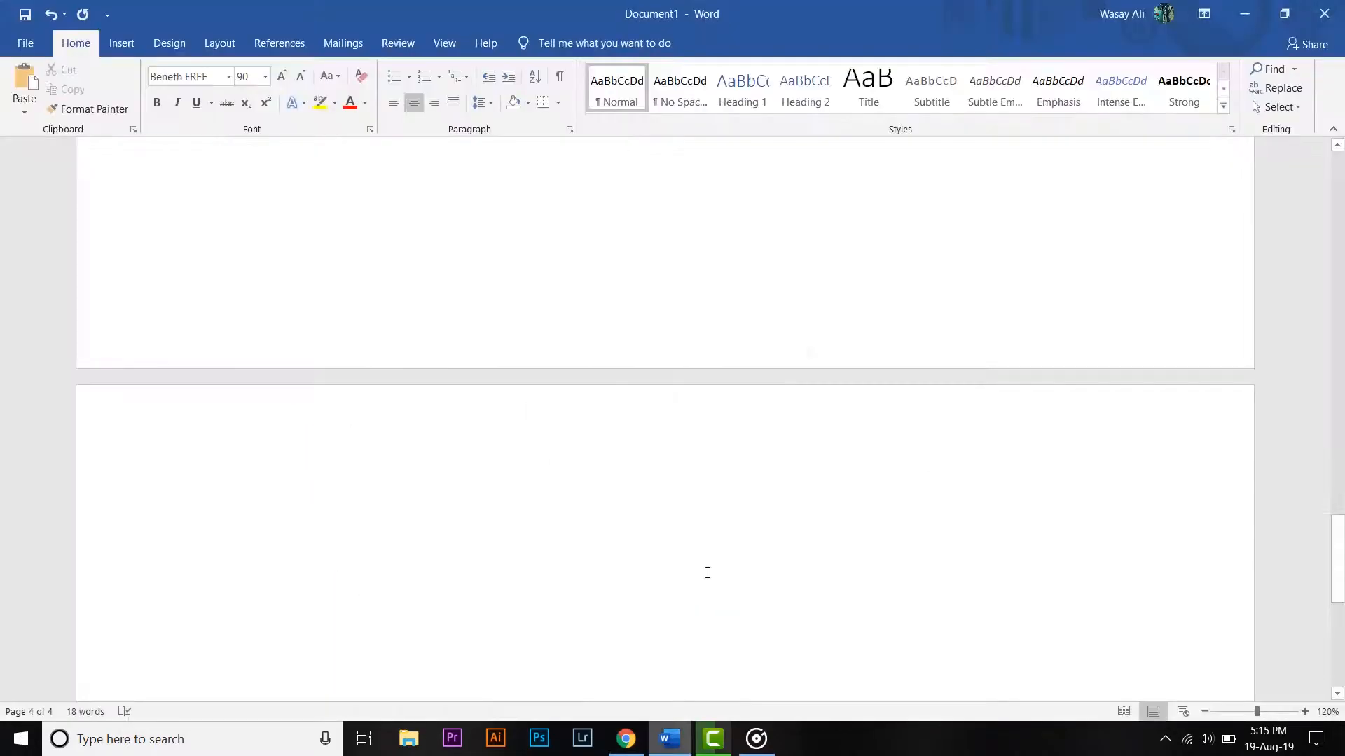
key(ctrl+v)
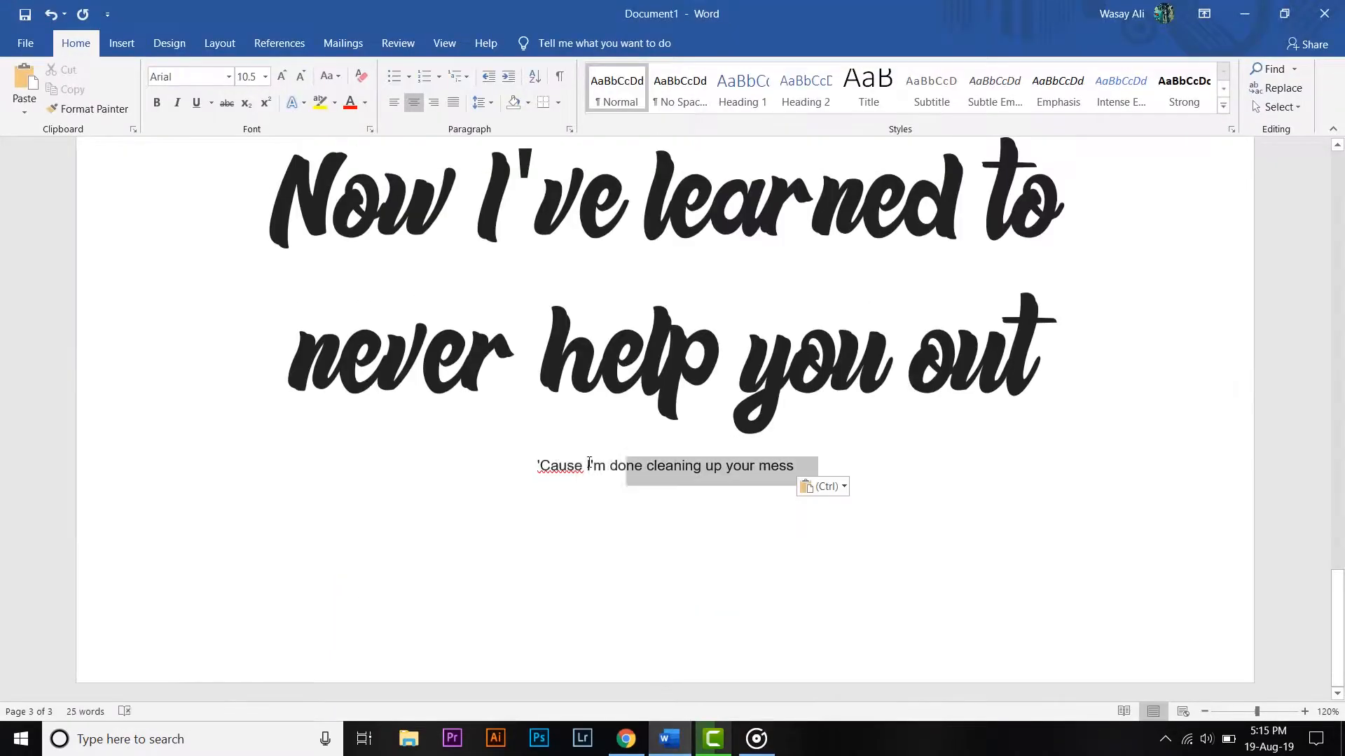
Format the pasted line "'Cause I'm done cleaning up your mess" in Beneth FREE at size 90
click(228, 77)
click(201, 176)
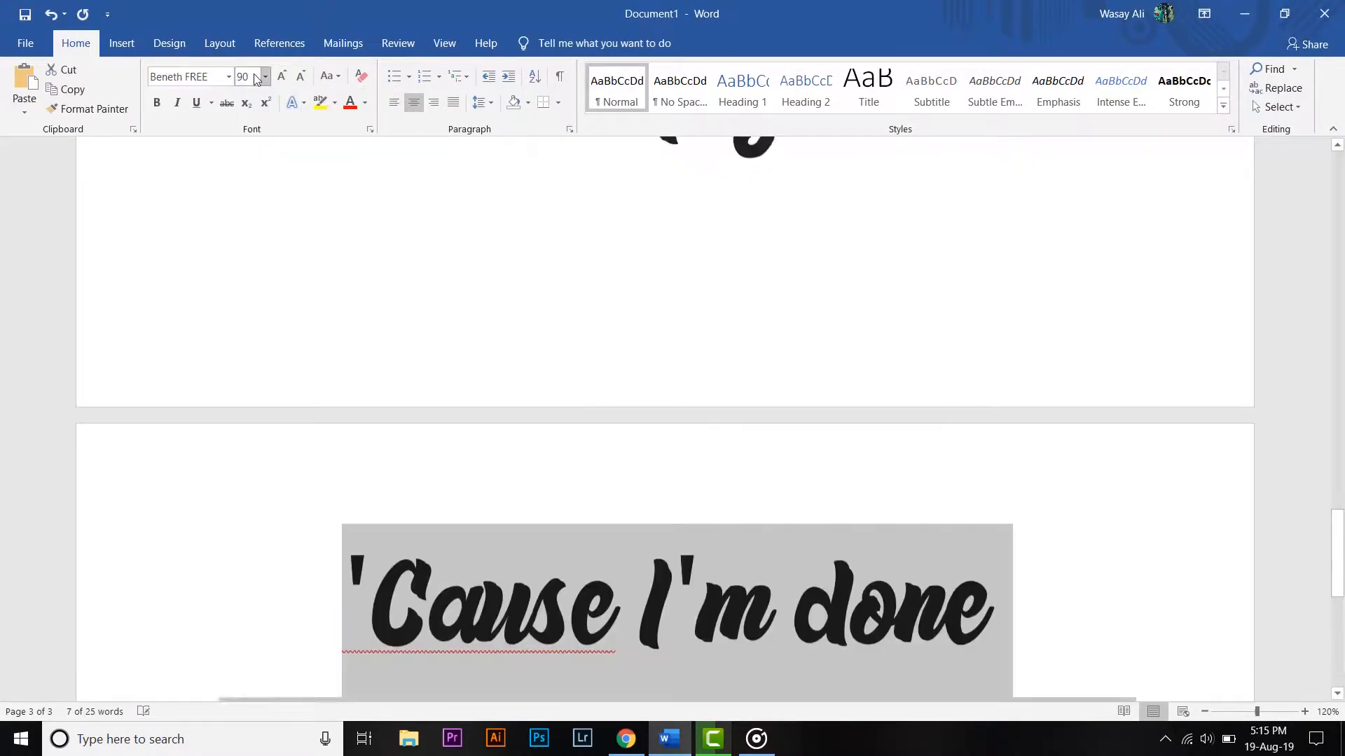
click(333, 260)
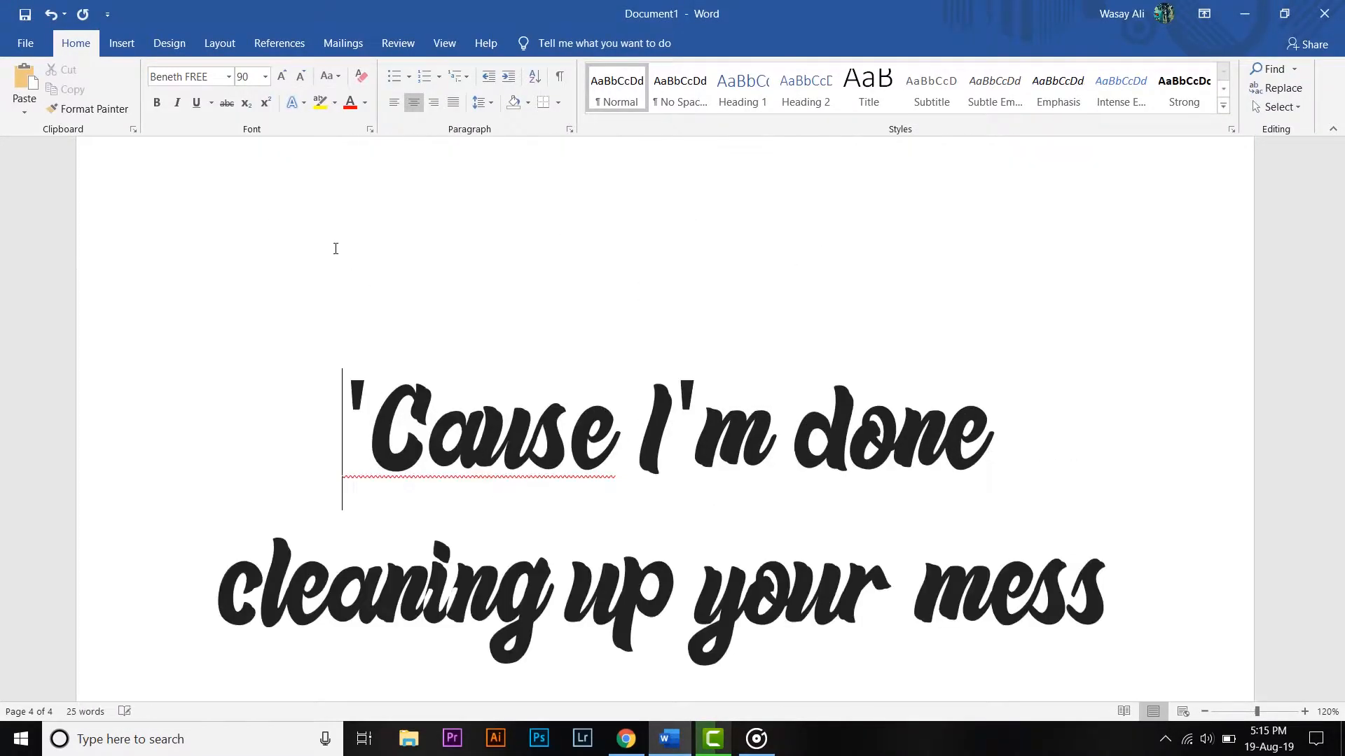
Copy "Found myself in my regret" from the Chrome lyrics page into Word on a new page, formatted in Beneth FREE at size 90
key(ctrl+Return)
click(626, 739)
drag(287, 470, 162, 489)
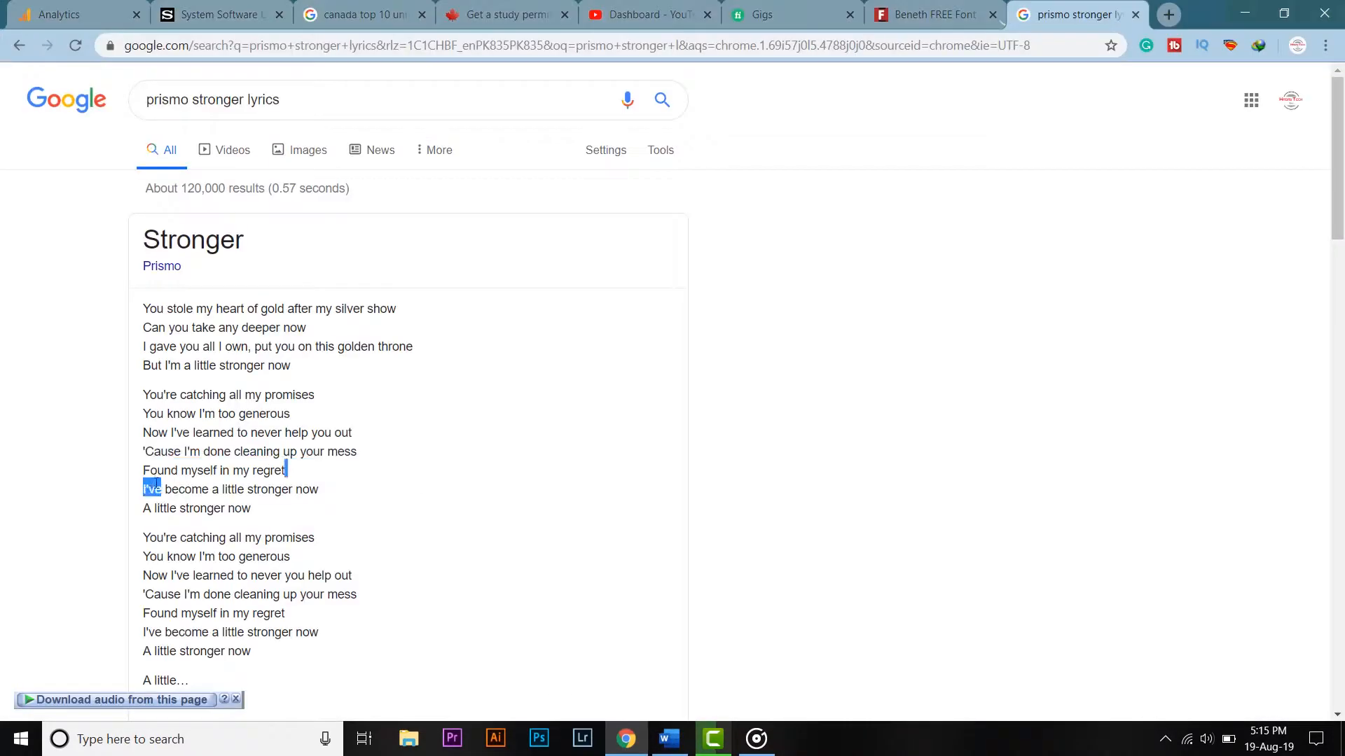
key(ctrl+c)
click(669, 738)
key(ctrl+v)
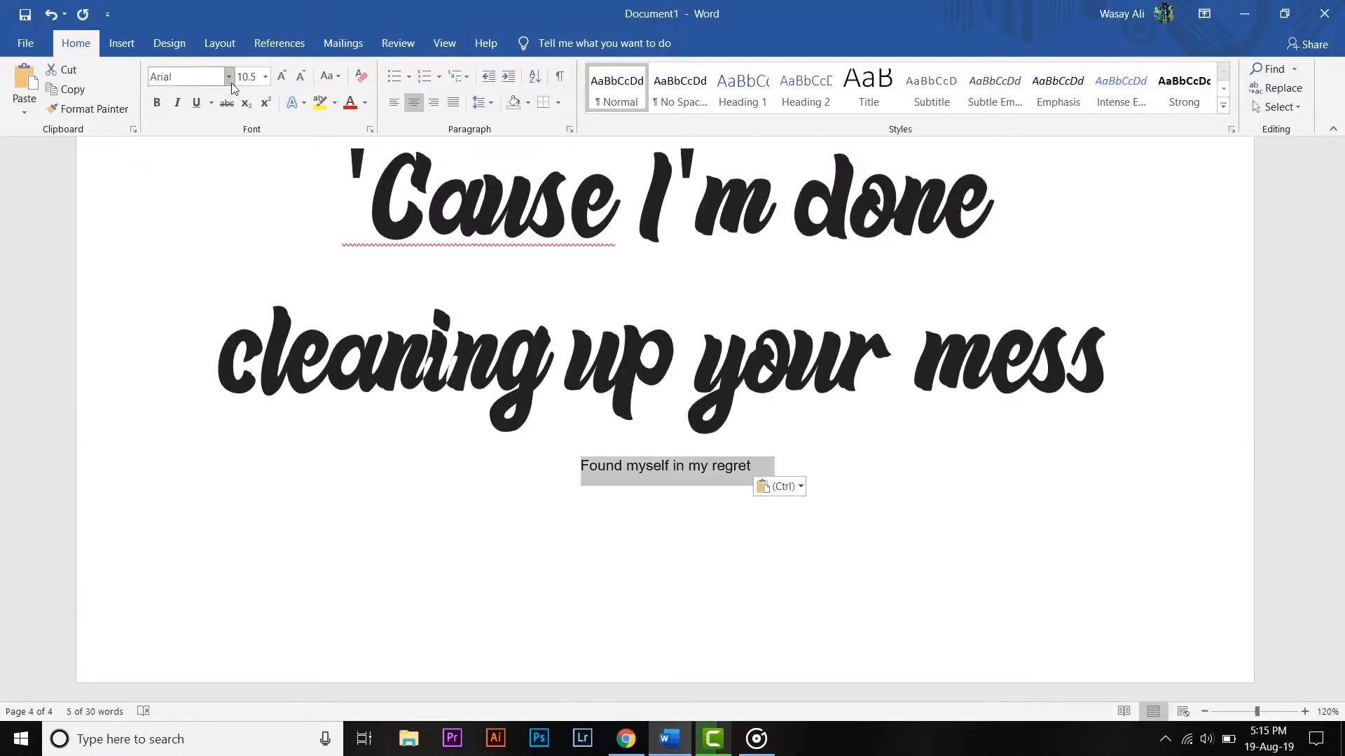
key(shift+Home)
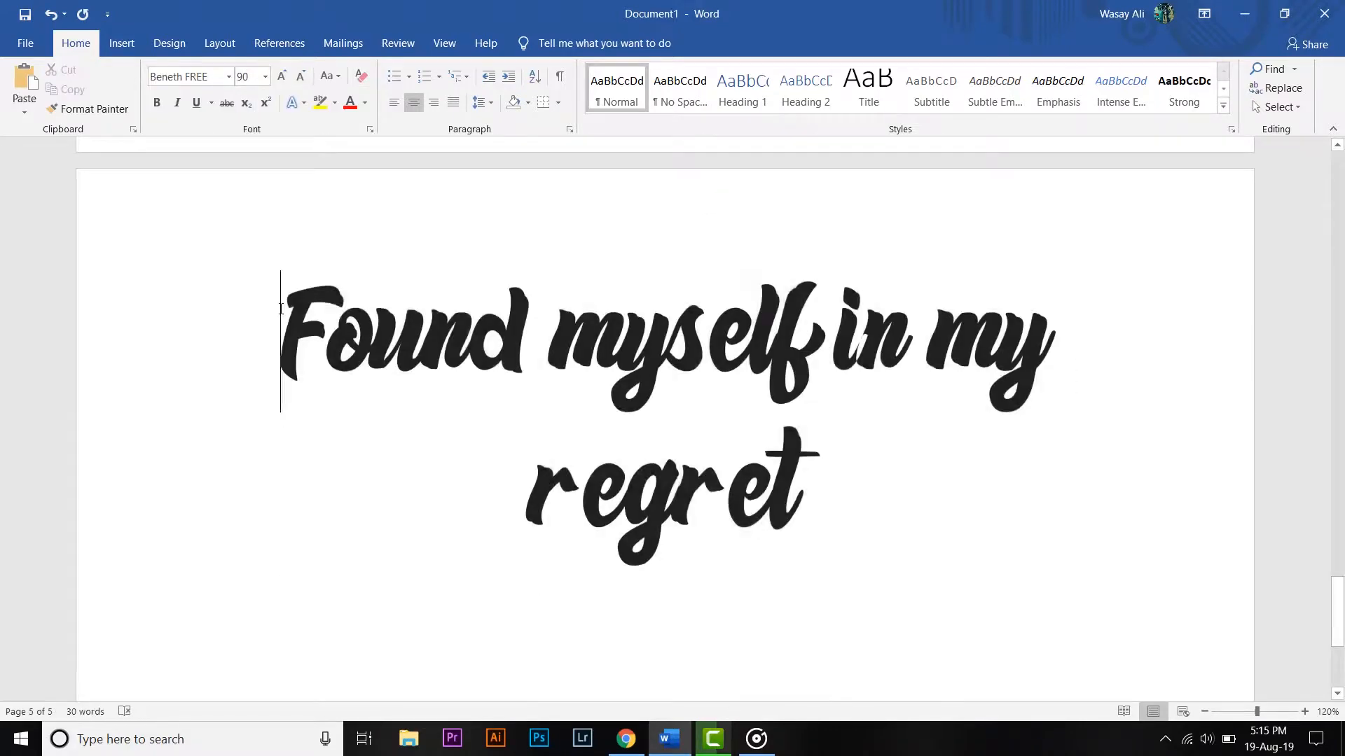
Add a new page and paste the line "I've become a little stronger now" from the Chrome lyrics page into Word
scroll(832, 396, down, 3)
click(831, 397)
key(ctrl+Return)
click(626, 738)
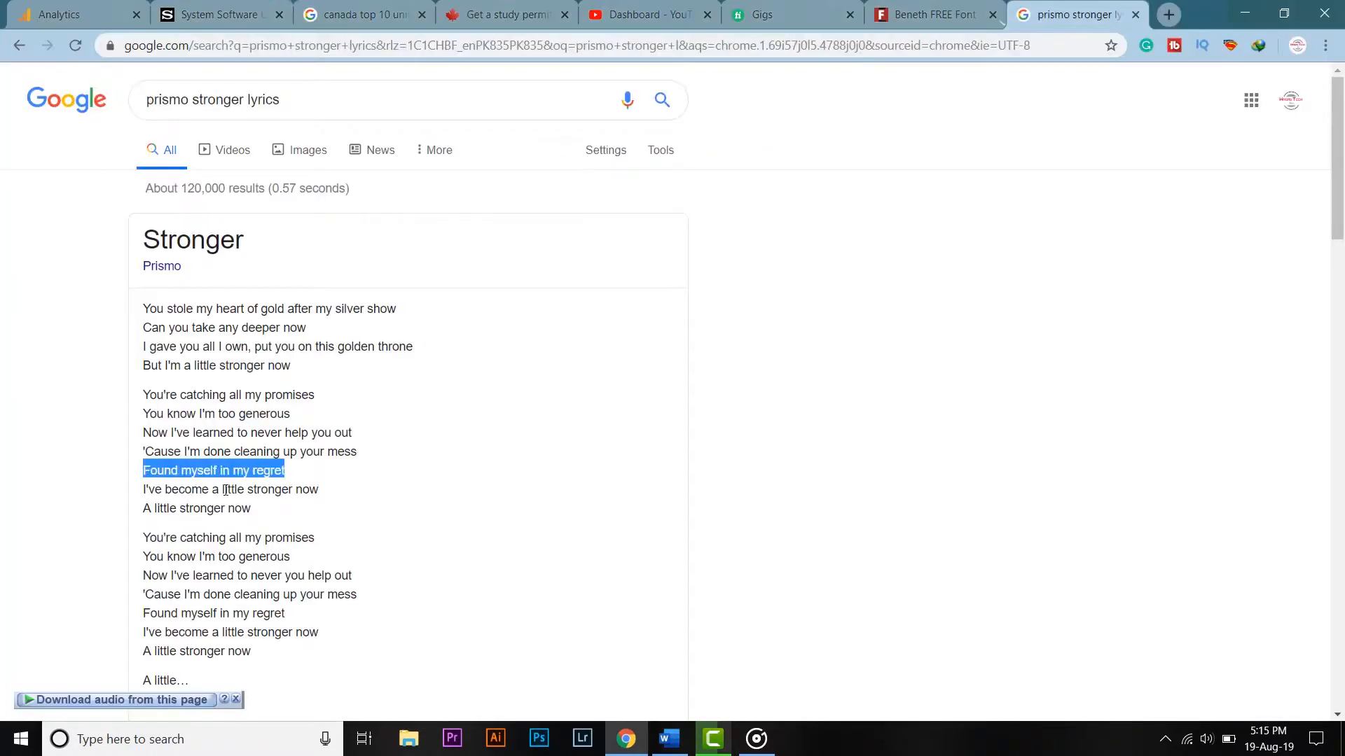
drag(320, 490, 143, 490)
key(ctrl+c)
click(670, 738)
key(ctrl+v)
Format the pasted line "I've become a little stronger now" in Beneth FREE at size 90
drag(795, 584, 557, 539)
click(229, 76)
click(201, 175)
click(252, 76)
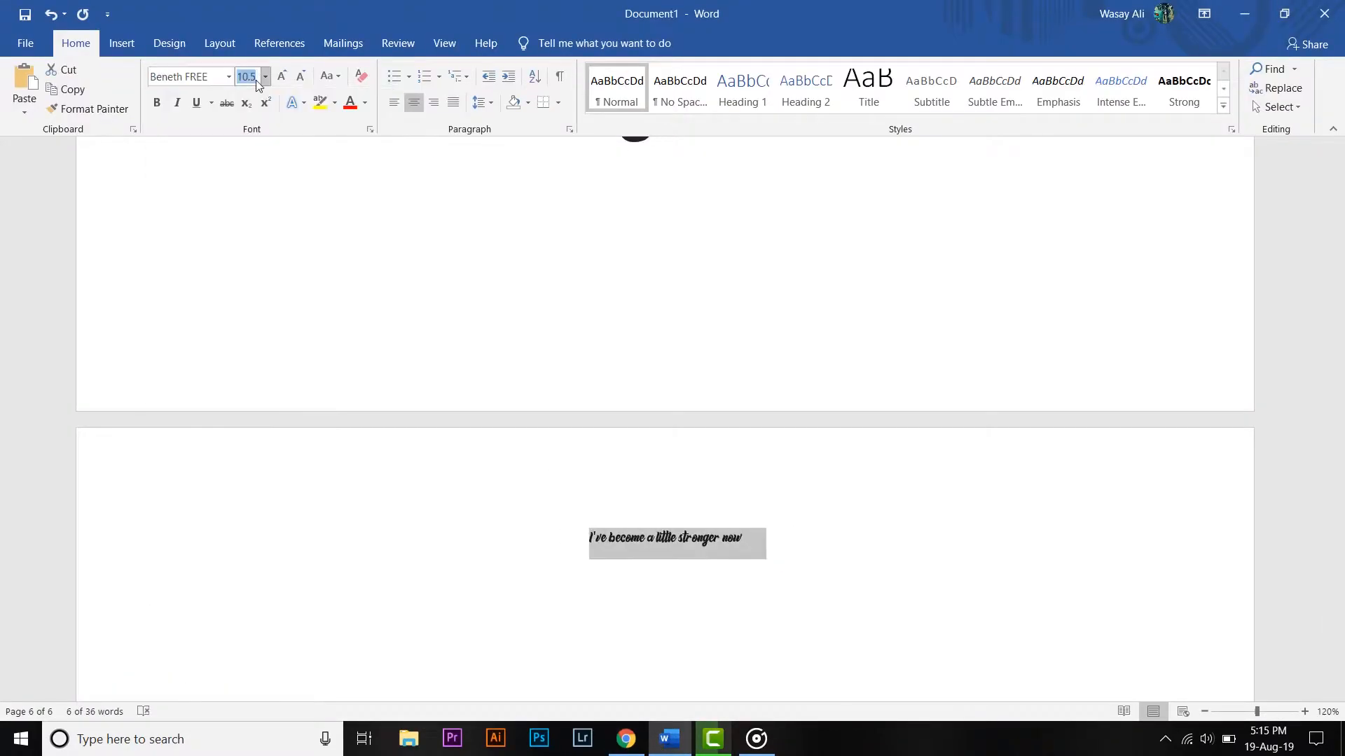
text(90)
key(Return)
Start another page in Word and paste "A little stronger now" onto it from the Chrome lyrics page
click(294, 378)
key(ctrl+Return)
click(626, 739)
drag(250, 508, 149, 513)
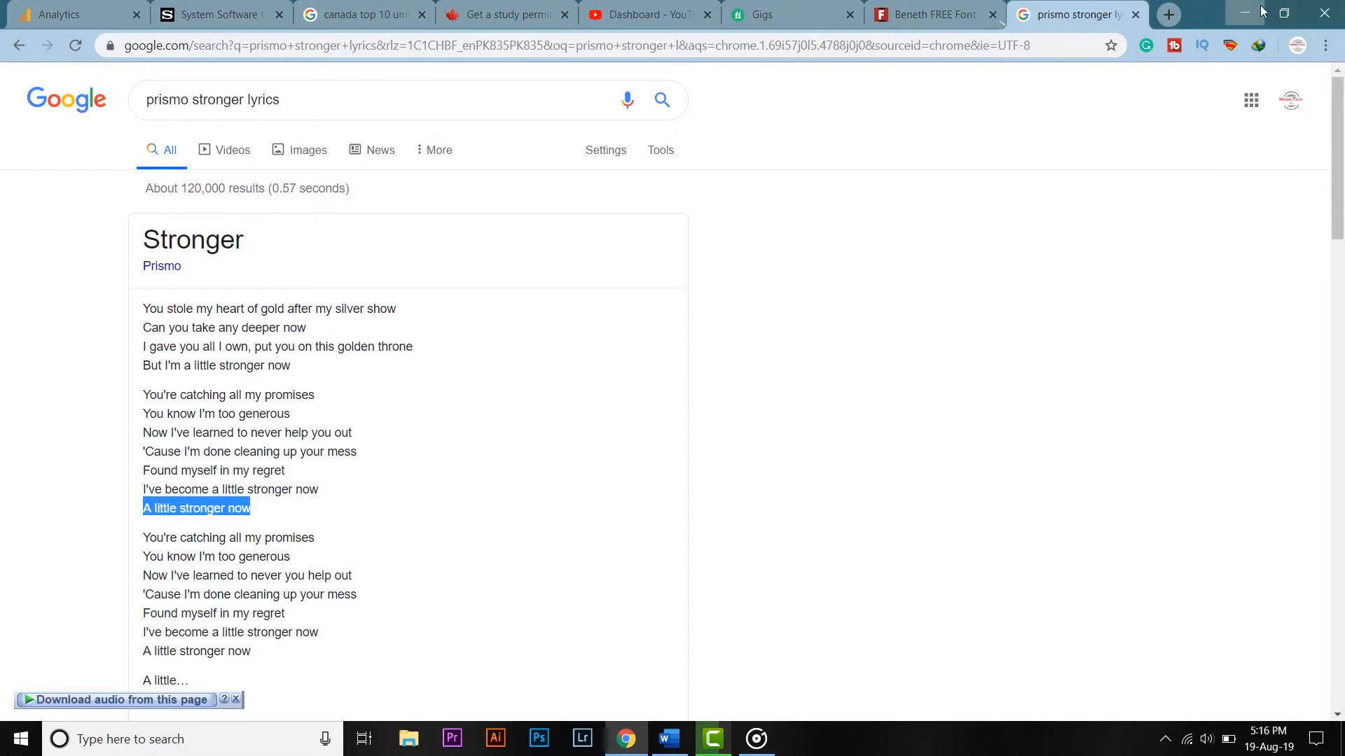
click(1258, 11)
click(670, 739)
key(ctrl+v)
Format the pasted line "A little stronger now" in Beneth FREE at size 90
drag(730, 527, 598, 467)
click(229, 77)
click(201, 175)
click(252, 76)
text(90)
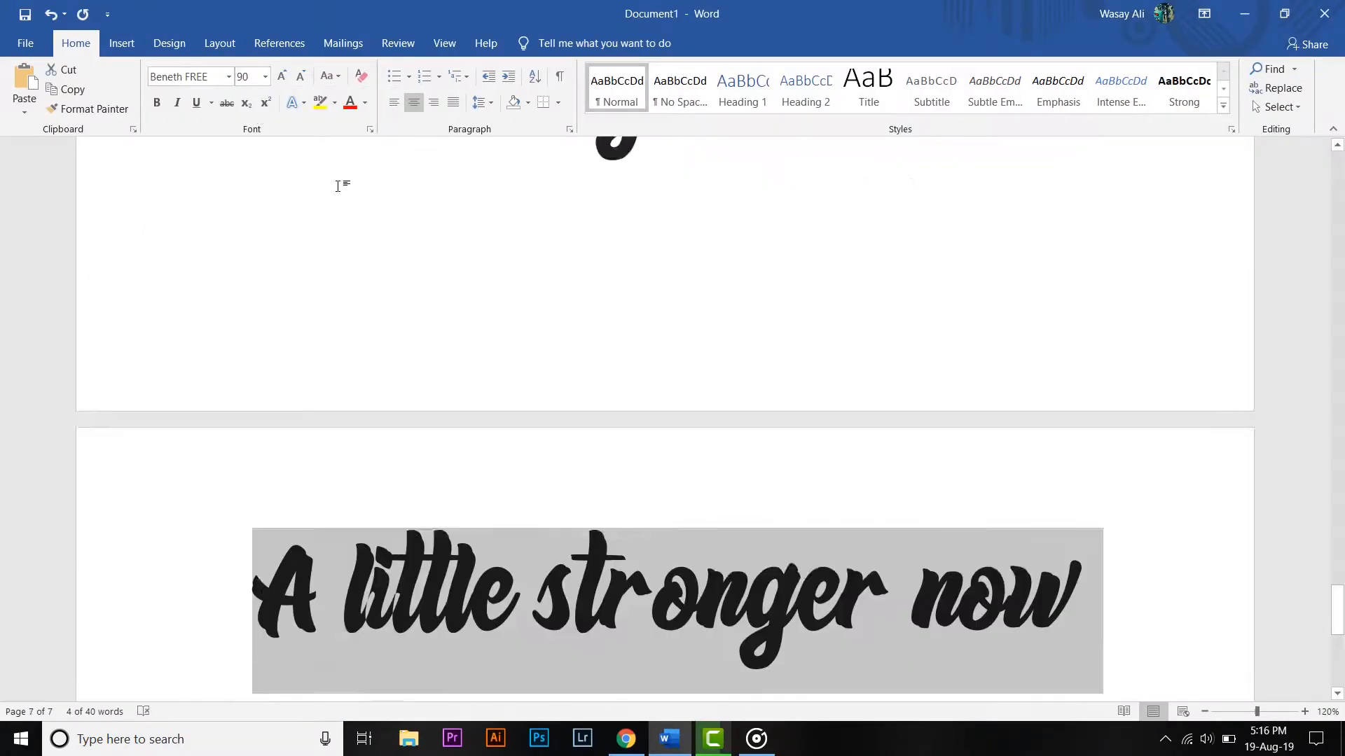
scroll(337, 186, down, 5)
click(255, 187)
key(Return)
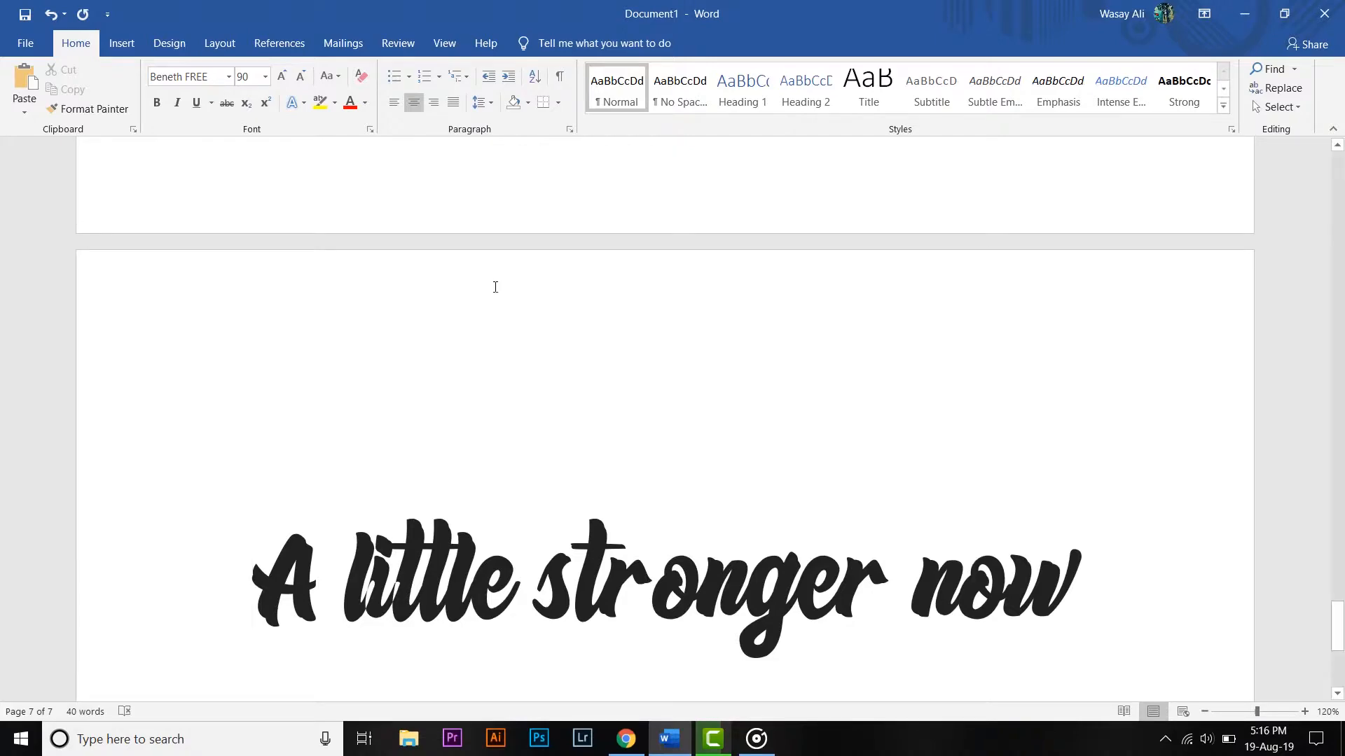
Review the finished lyric pages throughout the Word document
scroll(495, 285, up, 10)
scroll(748, 375, up, 15)
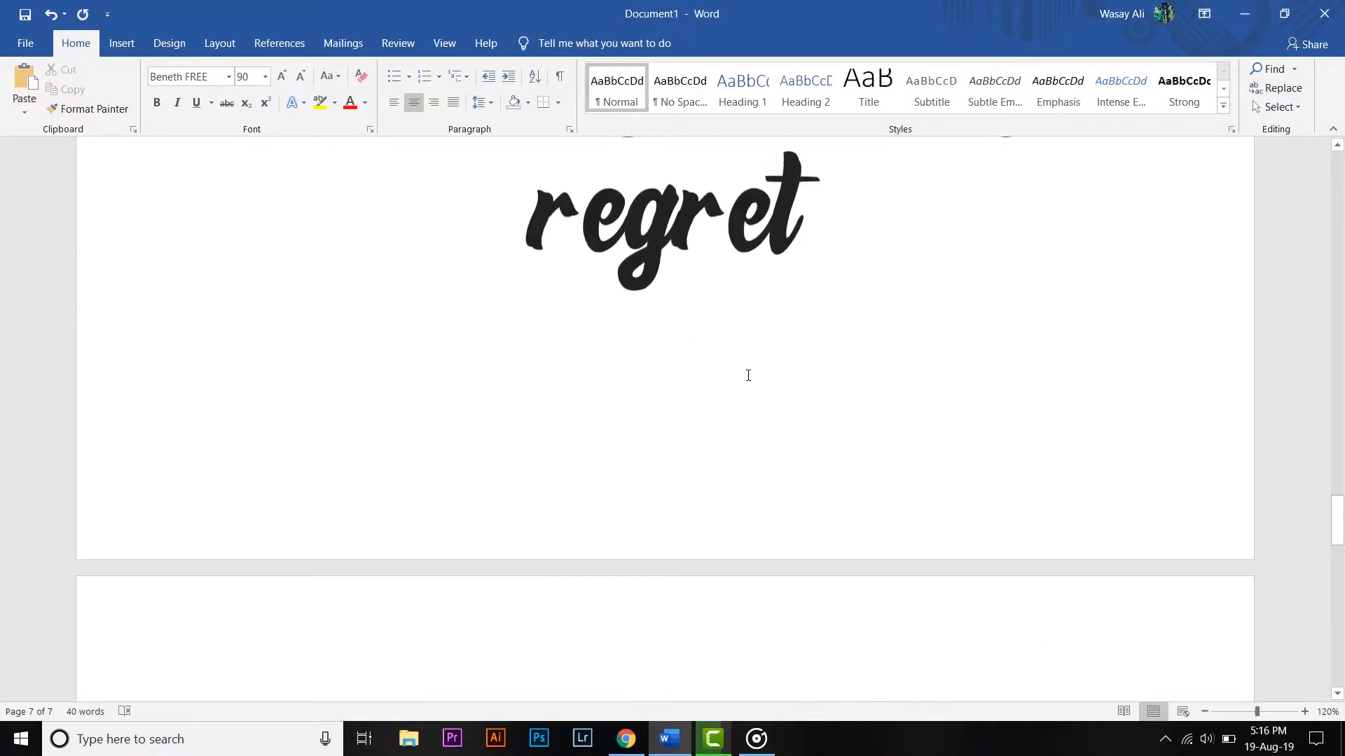
scroll(748, 375, up, 15)
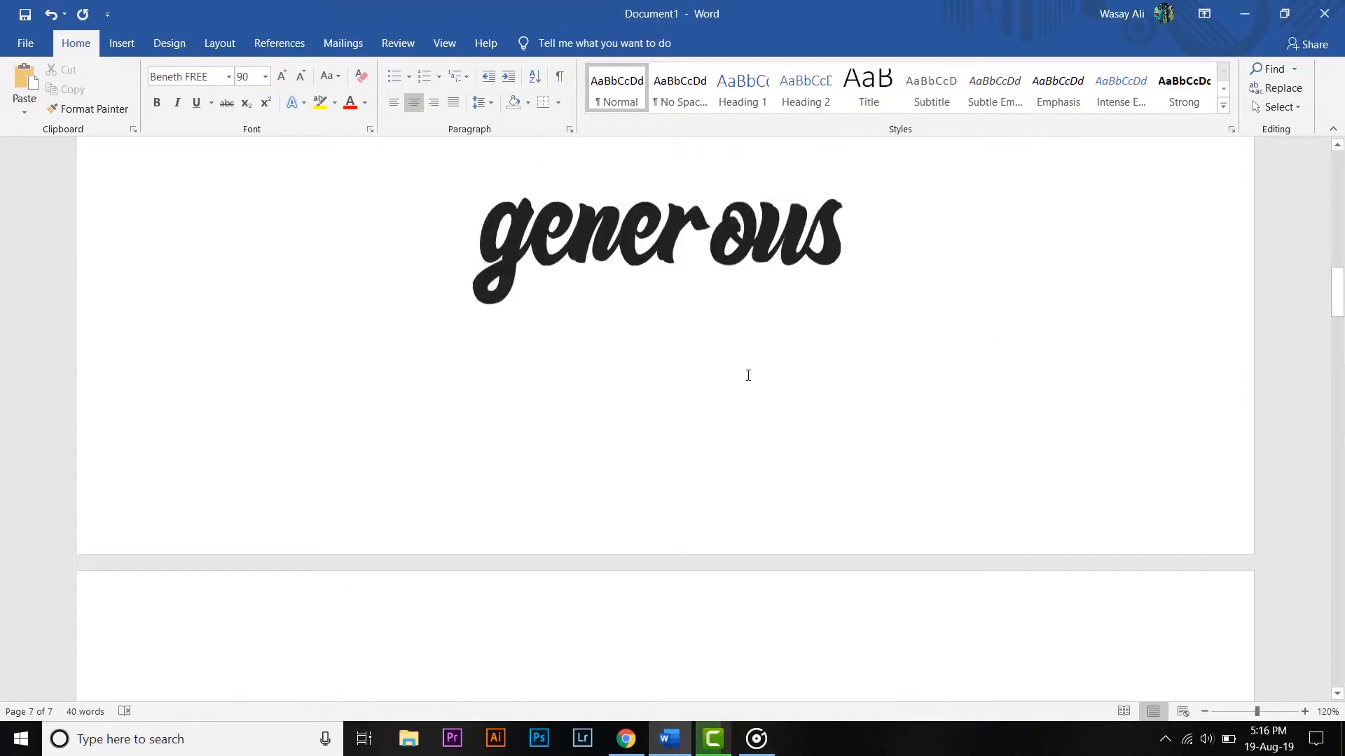
scroll(748, 375, down, 15)
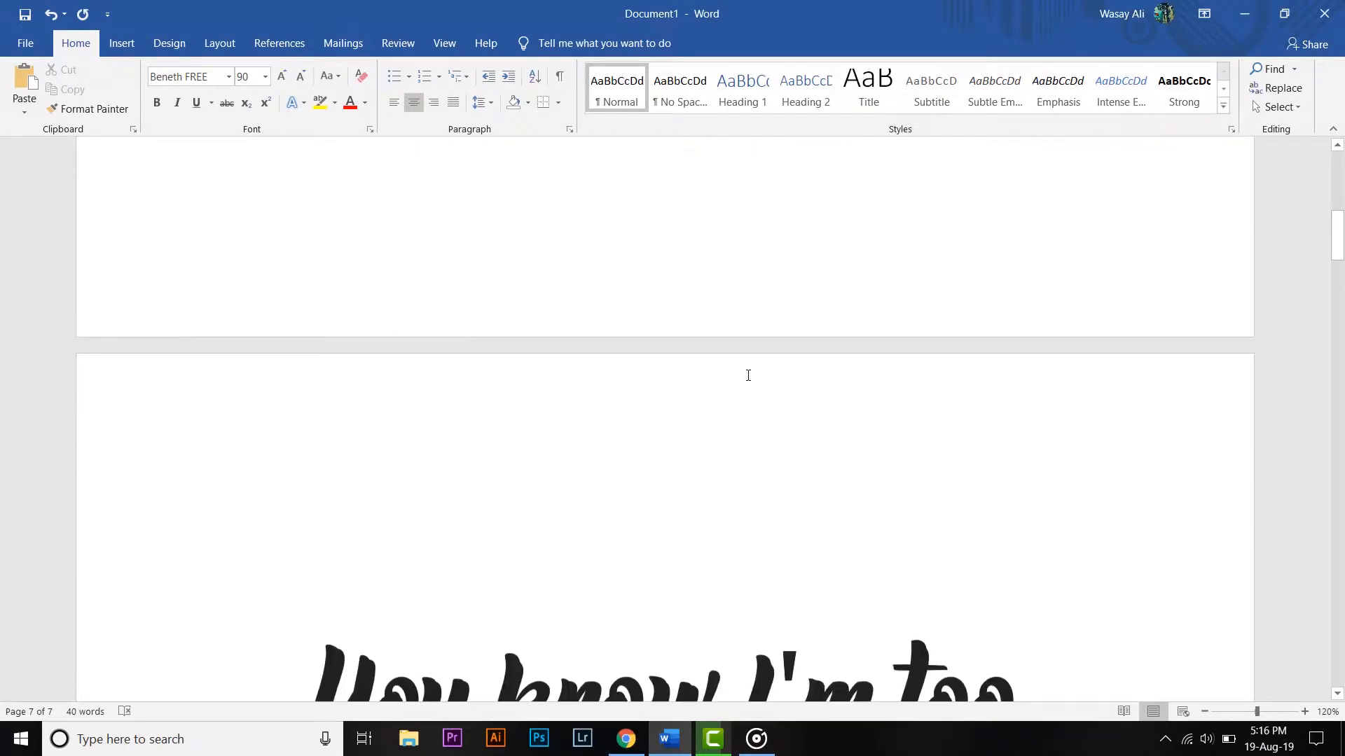
scroll(748, 376, down, 5)
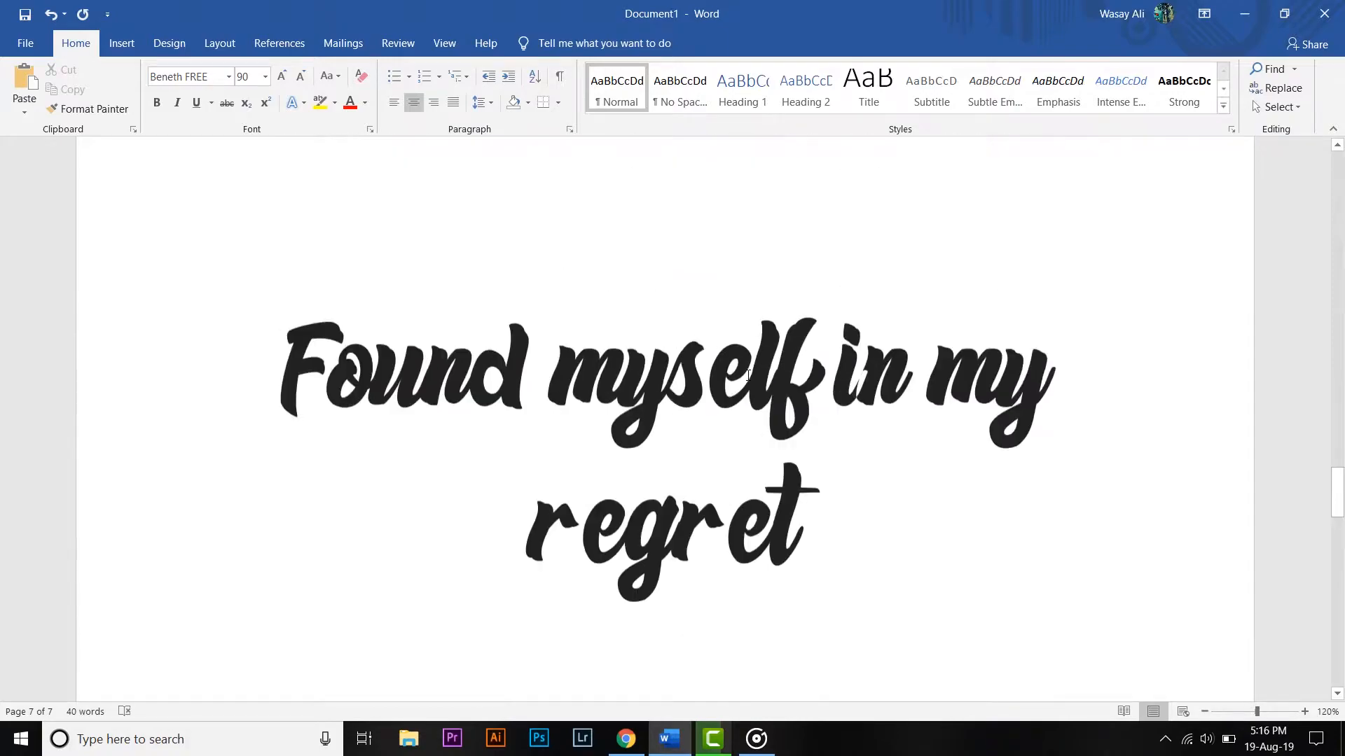
scroll(748, 375, up, 8)
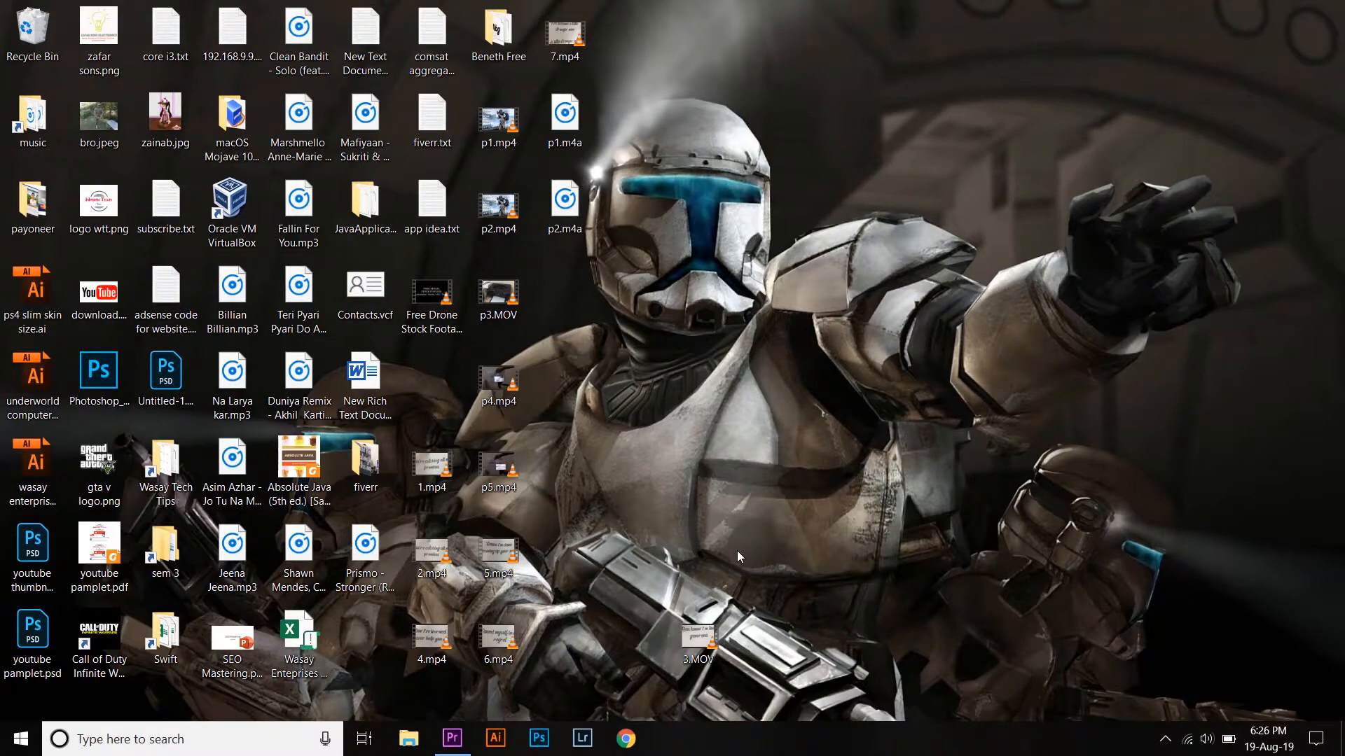
Switch to Premiere Pro and import the lyric clips 1.mp4, 2.mp4, 3.MOV, 4.mp4, 5.mp4, 6.mp4 and 7.mp4 from the Desktop
click(452, 738)
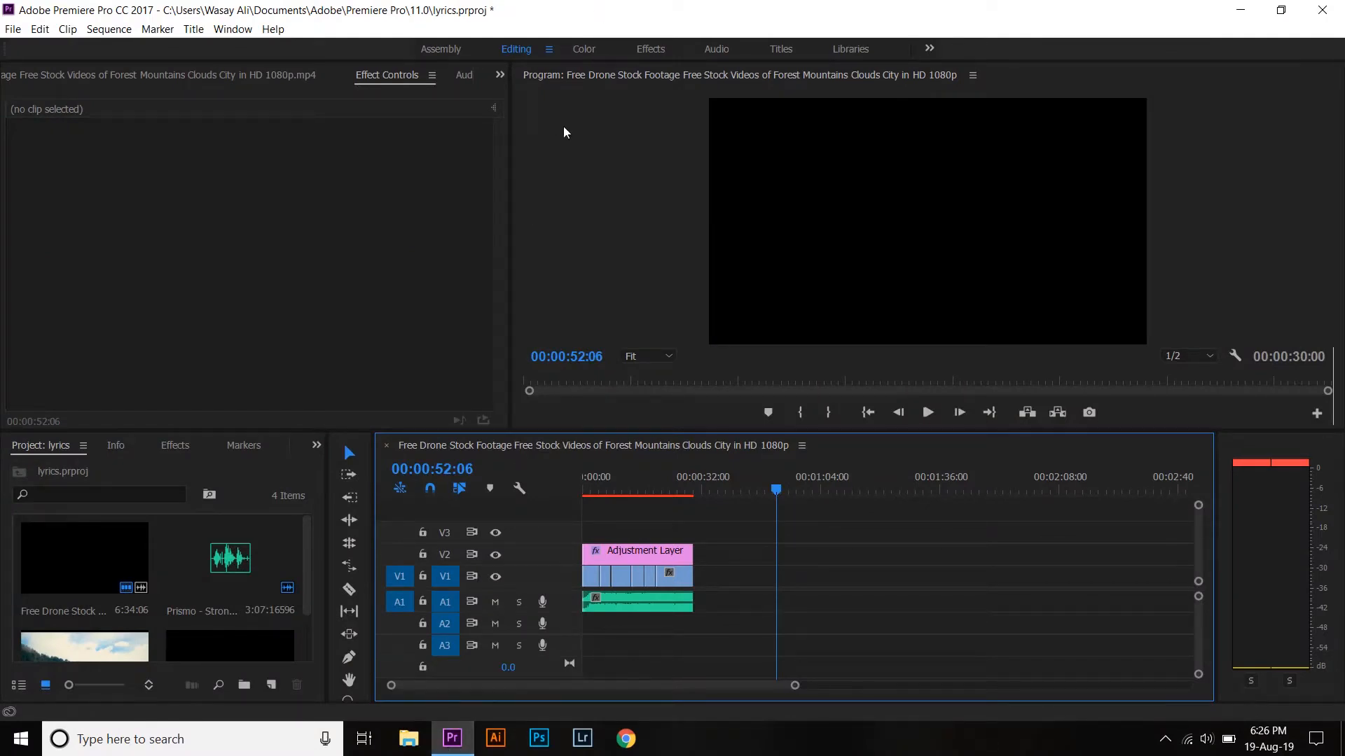
double_click(157, 619)
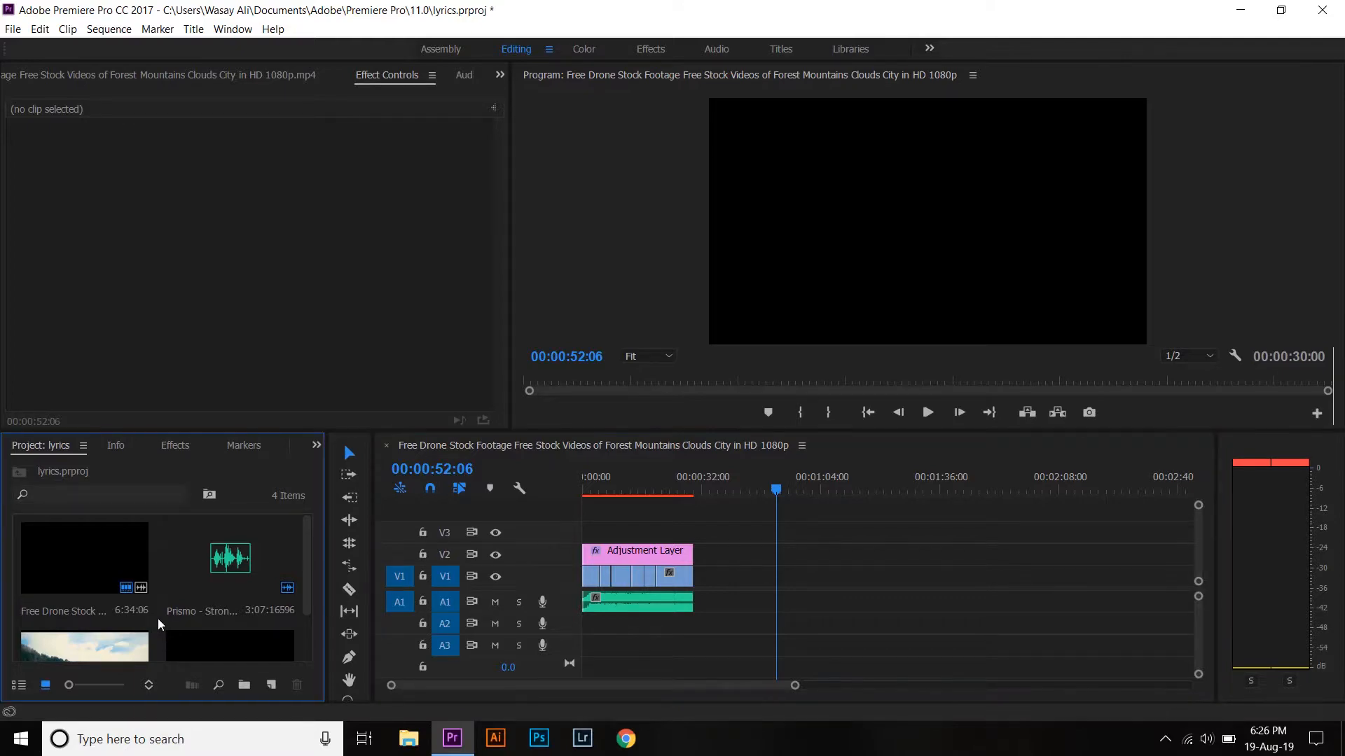
click(73, 147)
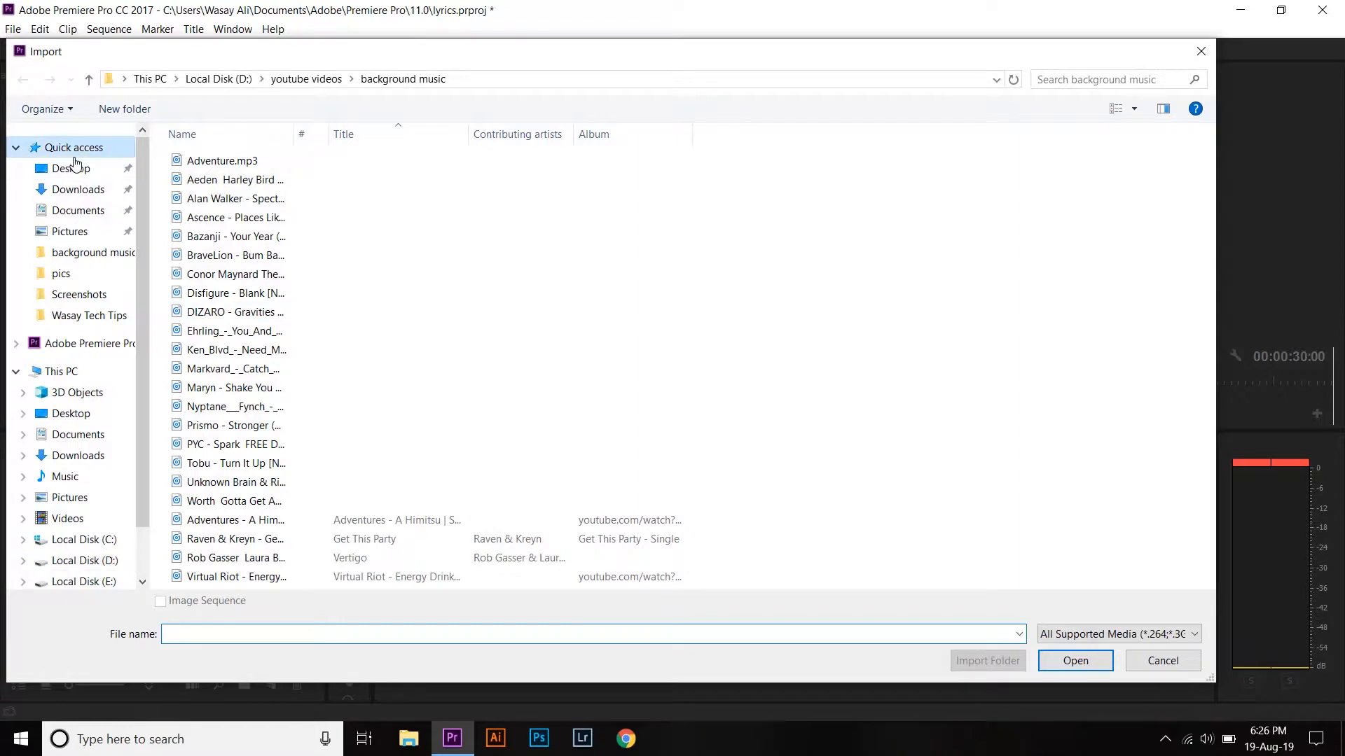
click(71, 168)
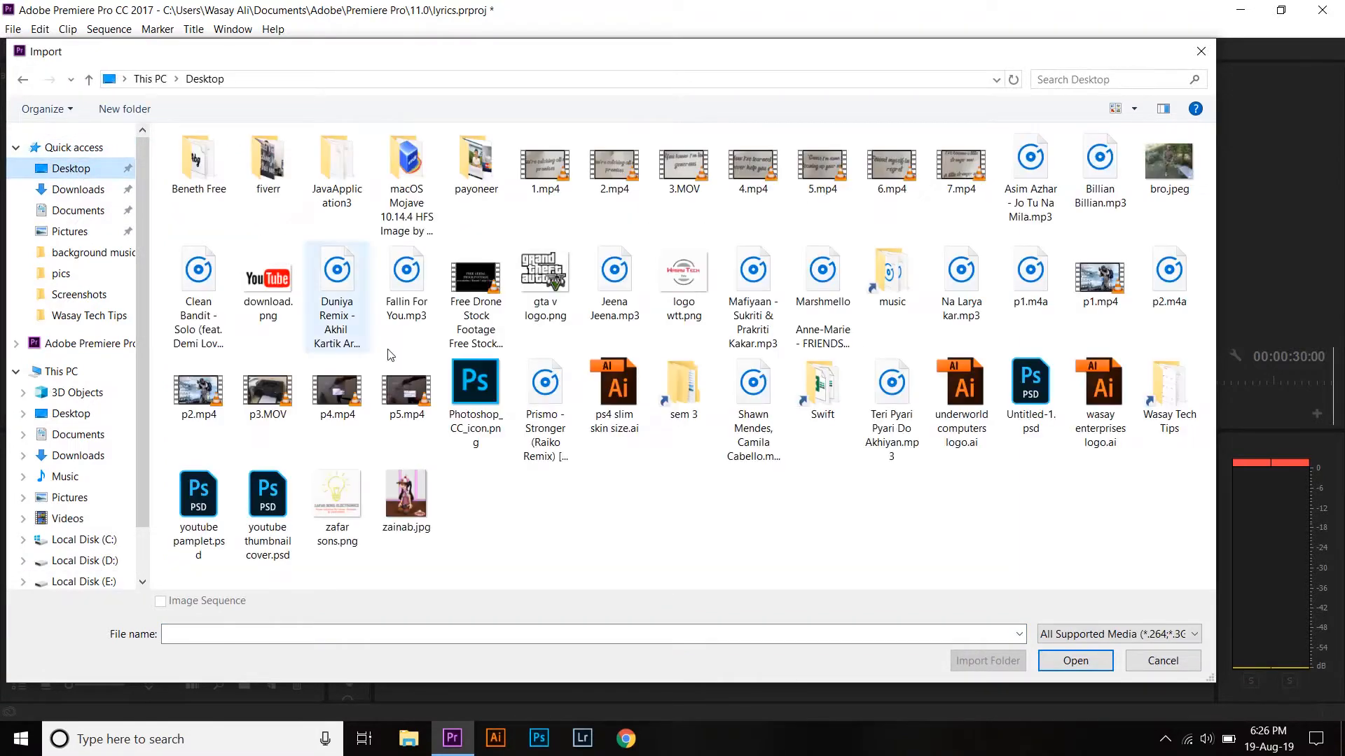
click(567, 168)
shift+click(966, 169)
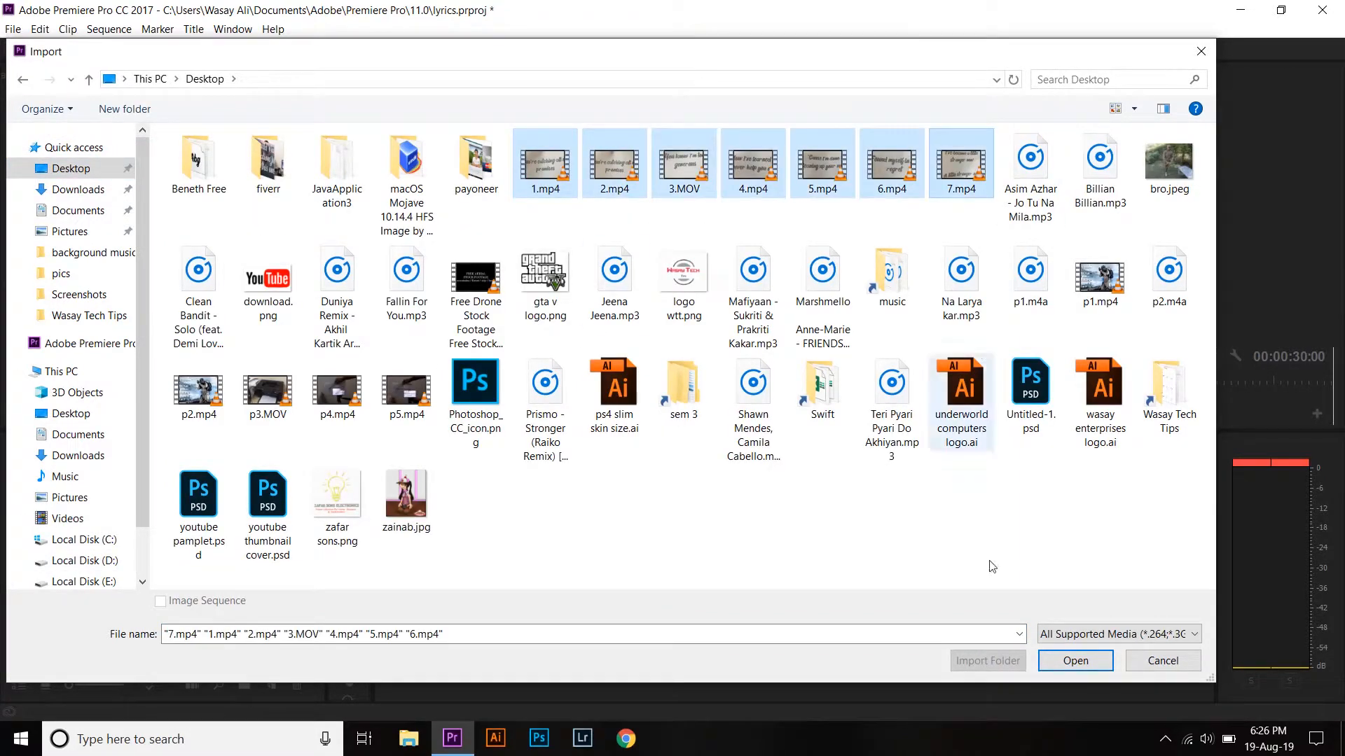
click(1069, 671)
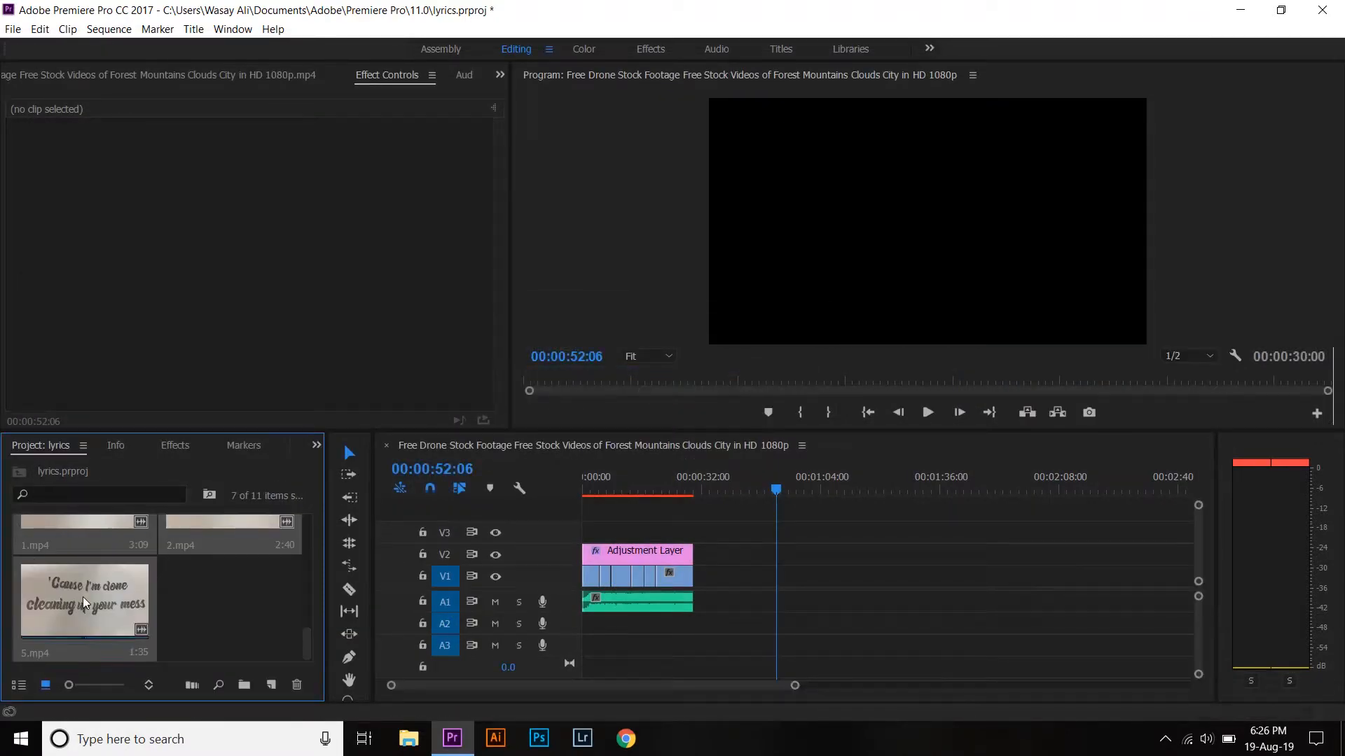
Place the seven imported lyric clips on V1 beyond the existing footage, then unlink and delete their audio
drag(83, 597, 741, 601)
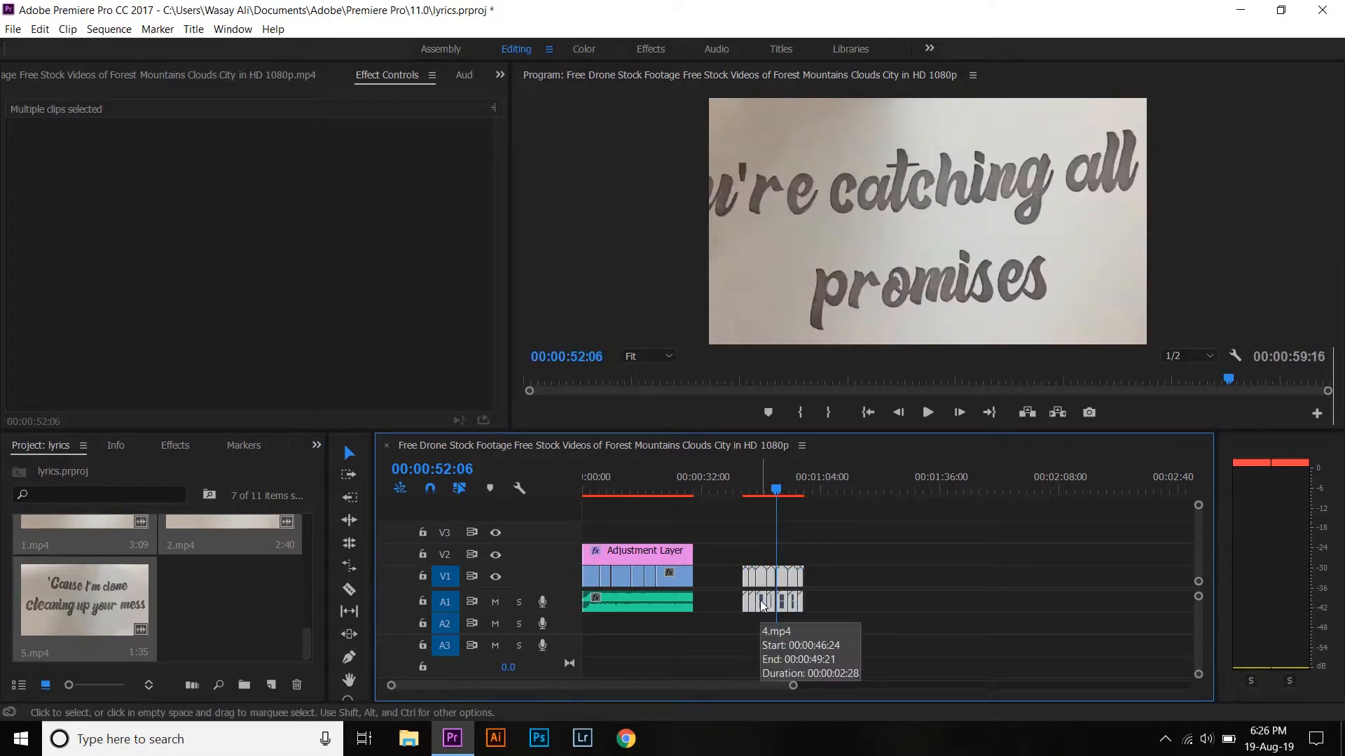
right_click(761, 601)
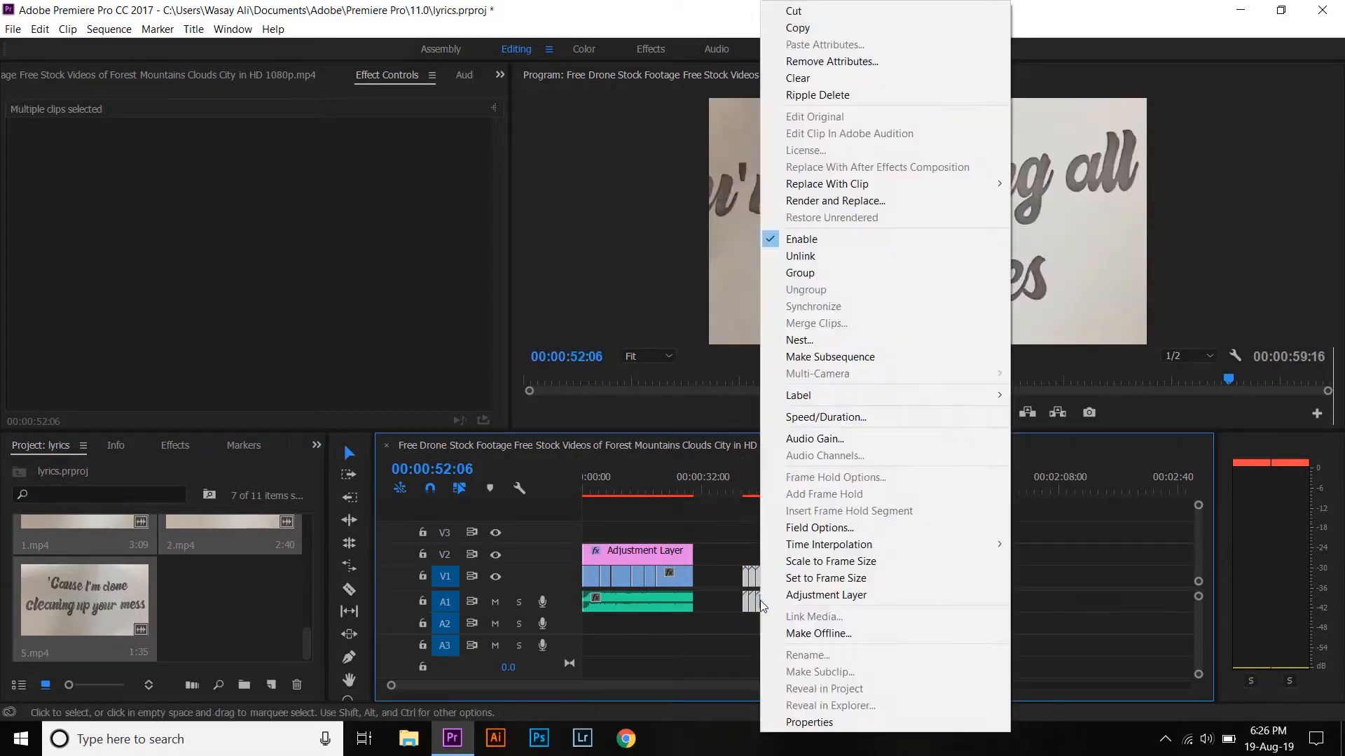
click(830, 256)
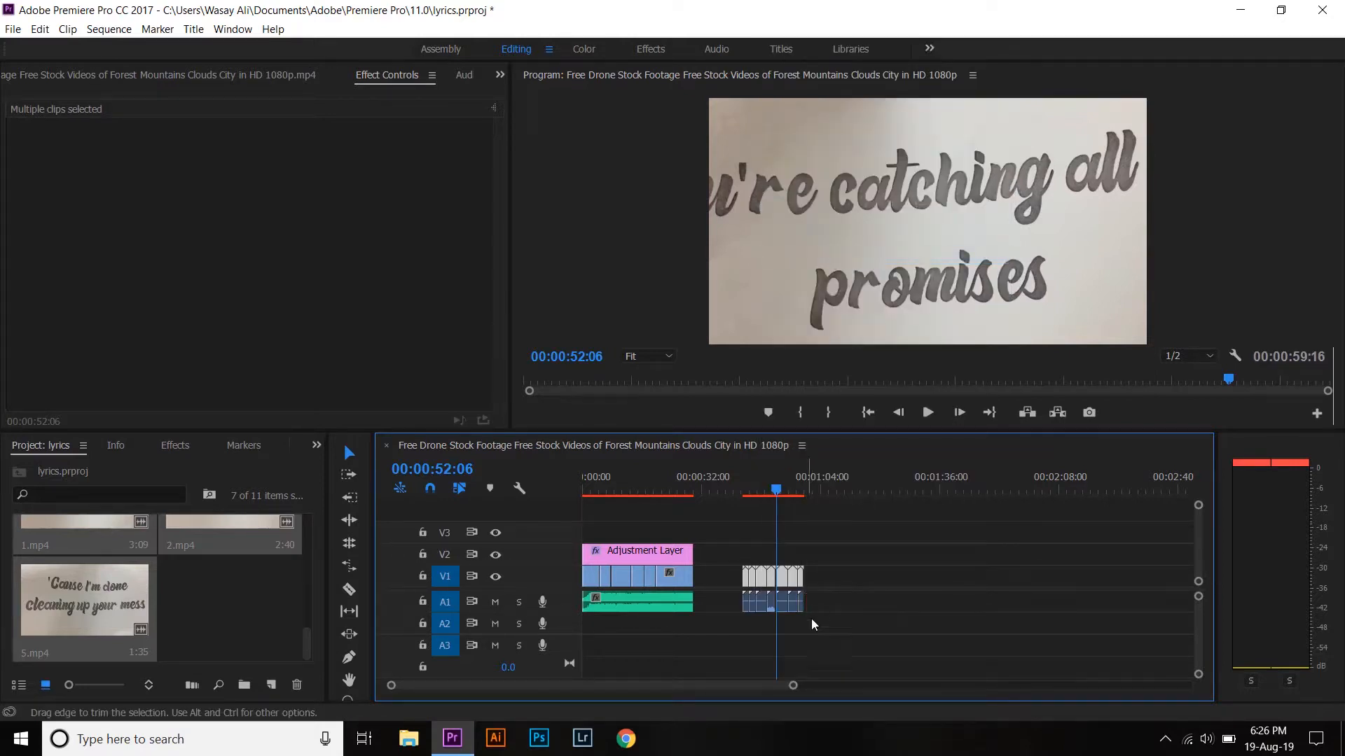
drag(815, 625, 746, 603)
key(Delete)
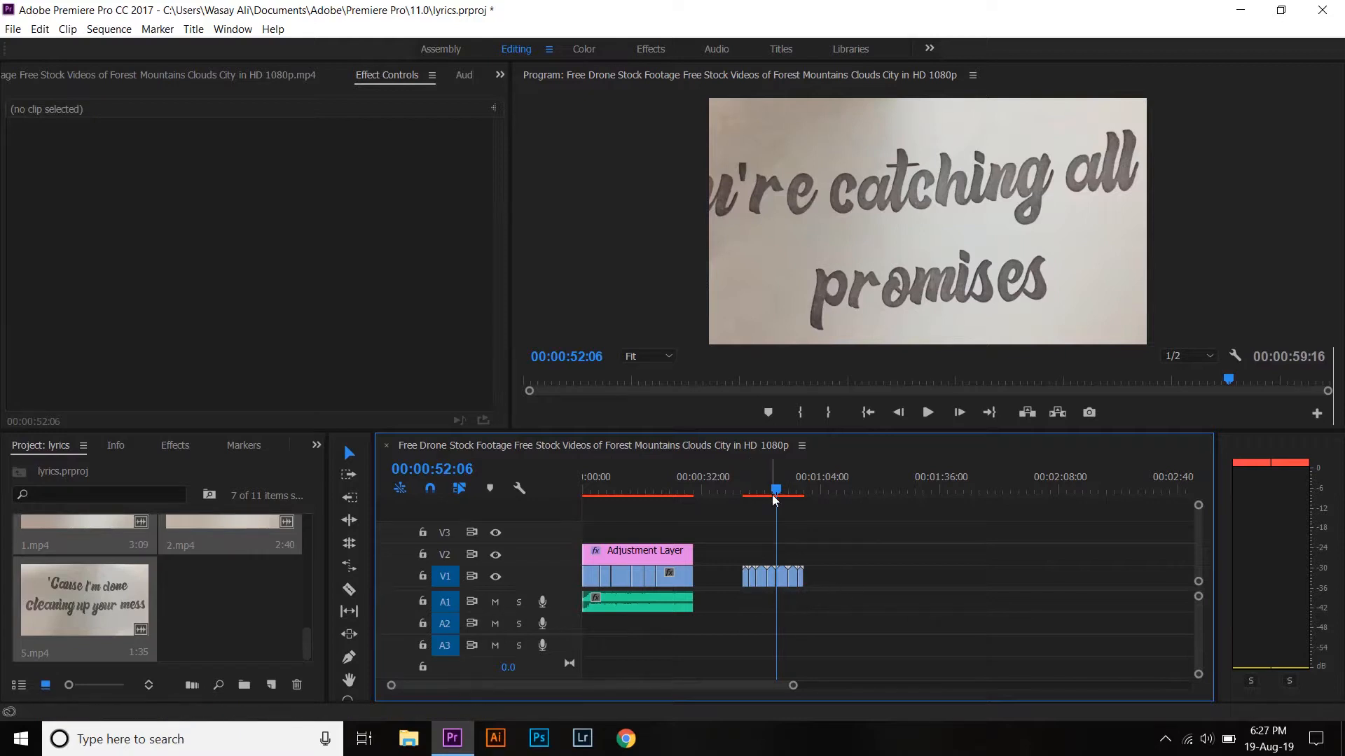
Apply the Invert video effect to the 6.mp4 clip showing "Found myself in my regret"
drag(777, 485, 758, 486)
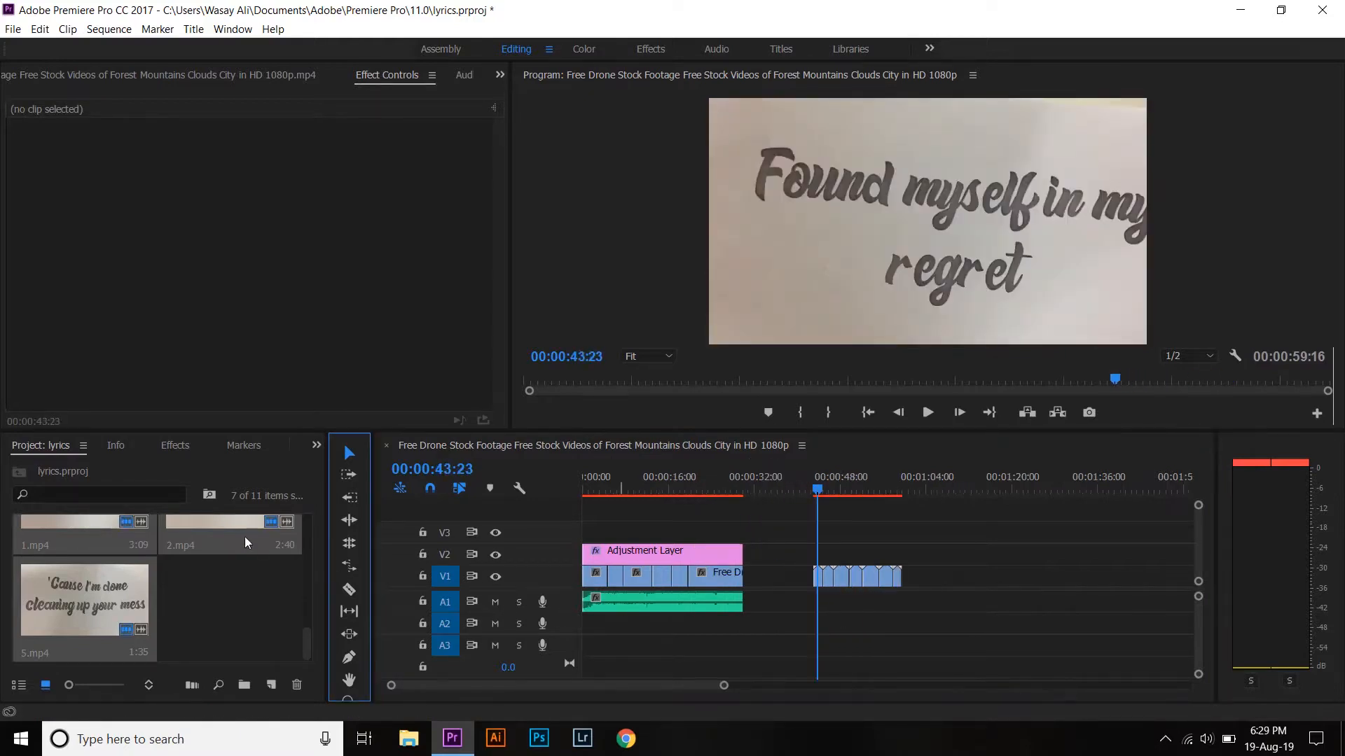
click(816, 580)
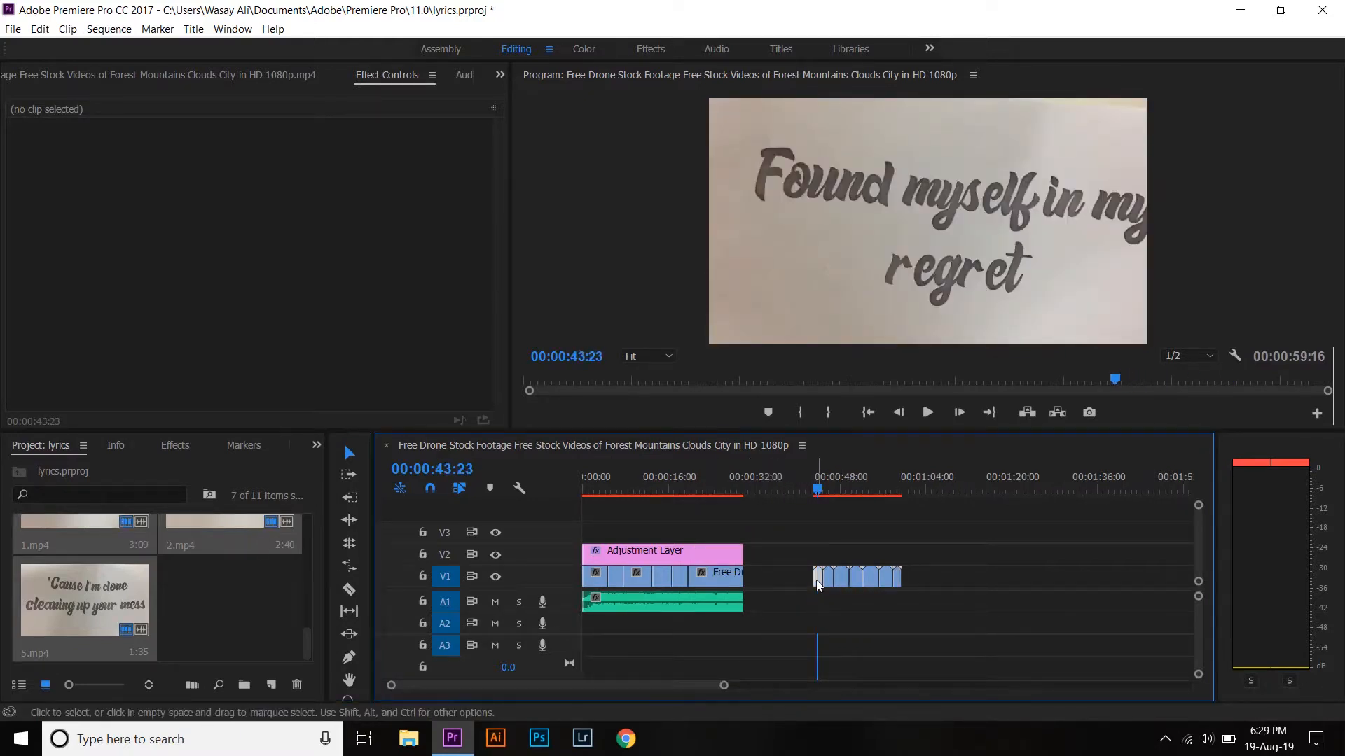
click(176, 448)
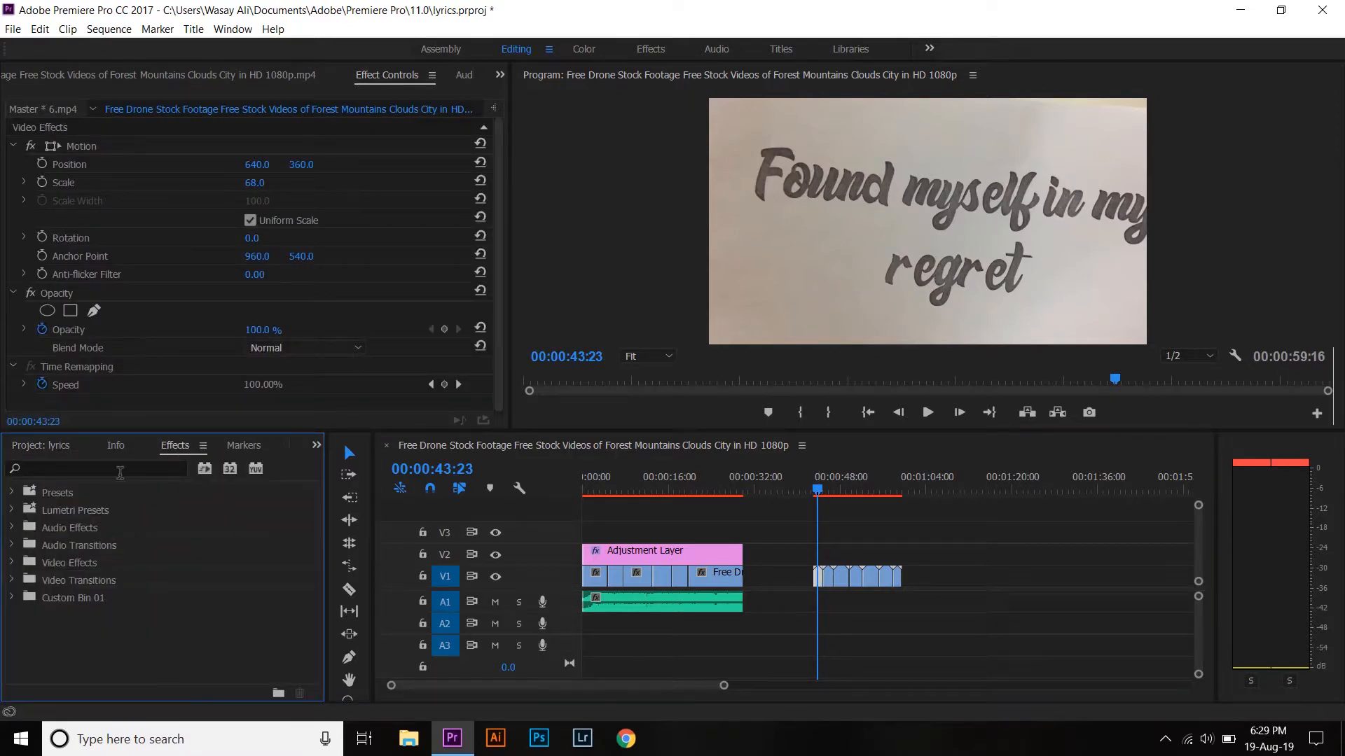
click(67, 469)
text(inver)
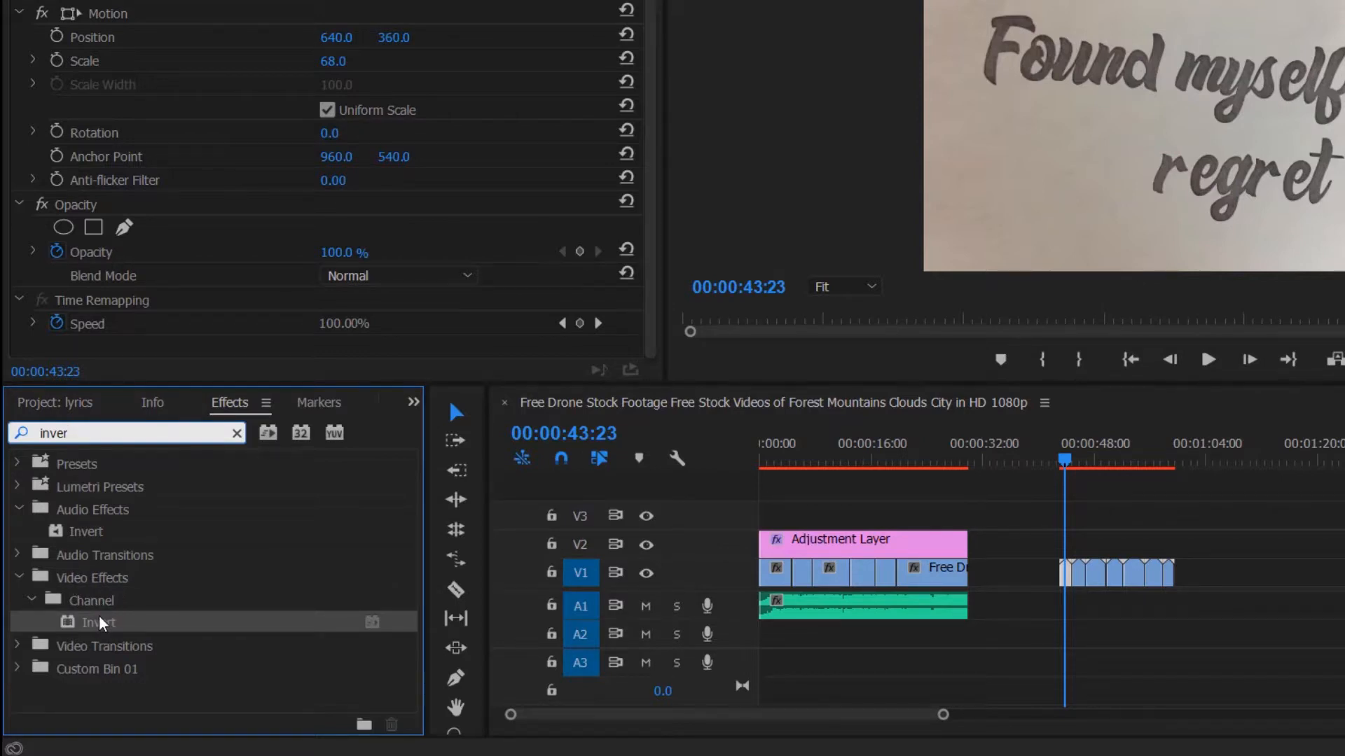
drag(101, 632, 1064, 569)
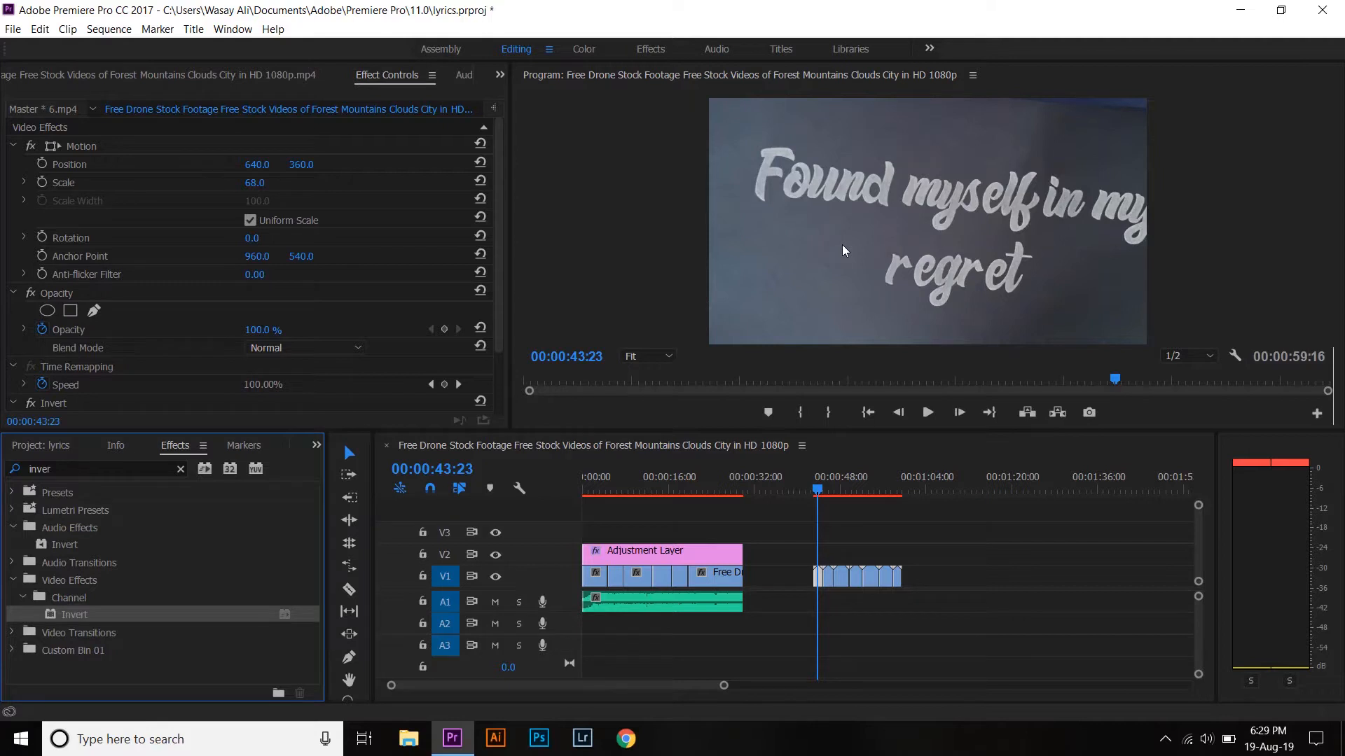
In Lumetri Color, set the 6.mp4 clip's Contrast to 100, Highlights to -100, Shadows to -100 and Whites to 100
click(596, 52)
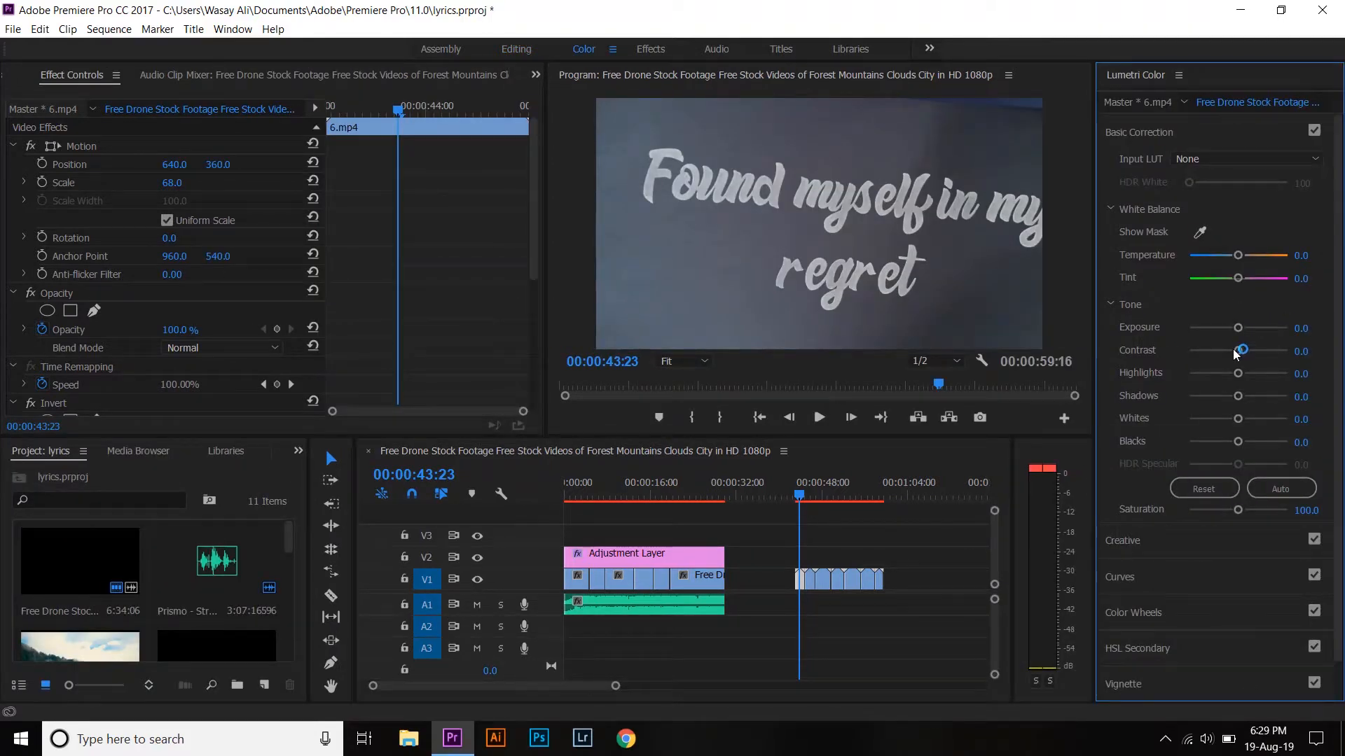
drag(1238, 350, 1160, 362)
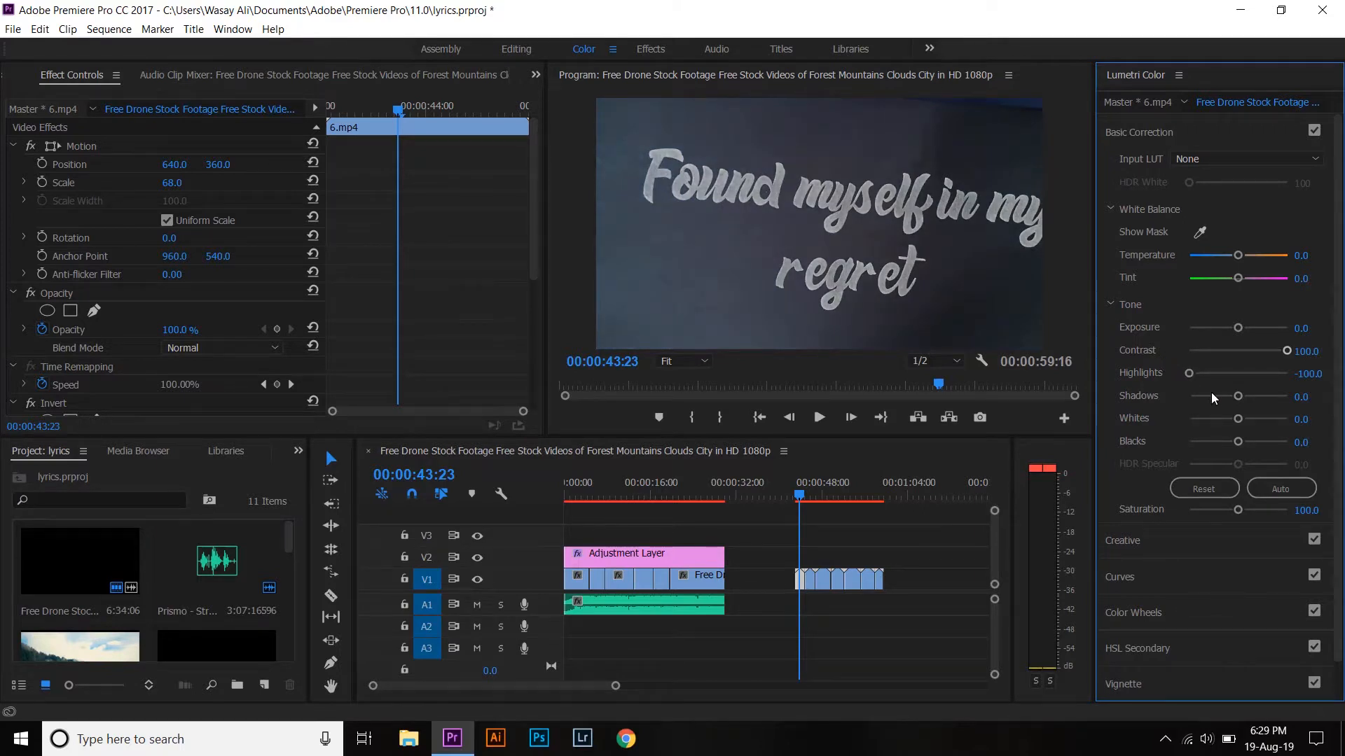
drag(1237, 397, 1192, 405)
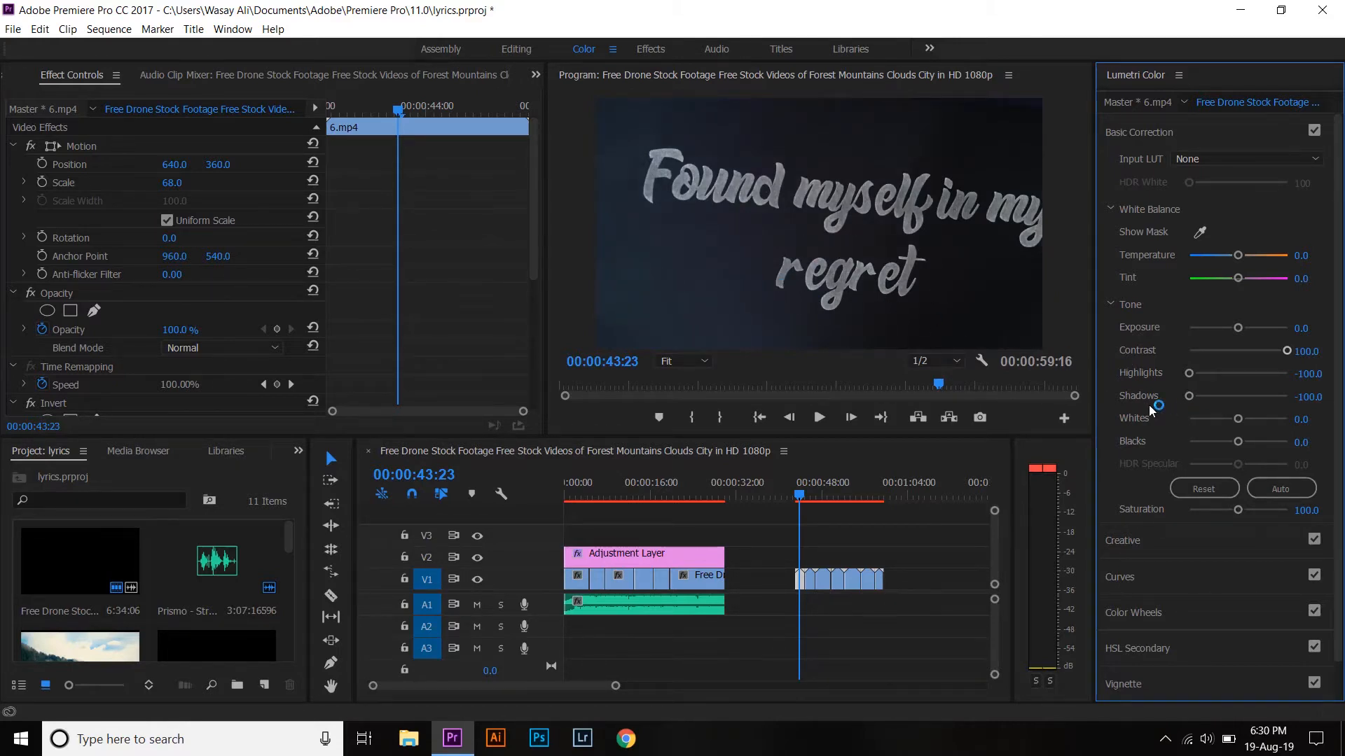
drag(1234, 421, 1290, 433)
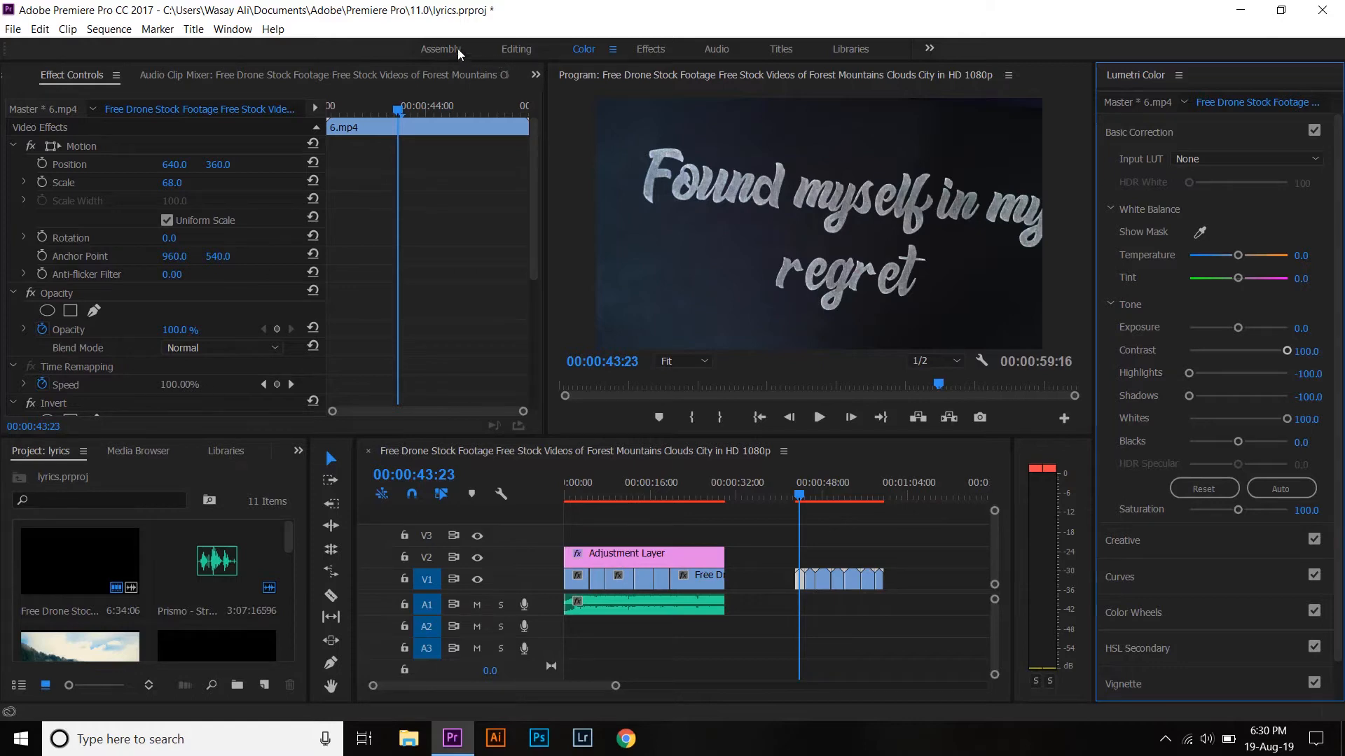
Return to the Editing workspace and set the 6.mp4 clip's opacity blend mode to Screen
click(521, 49)
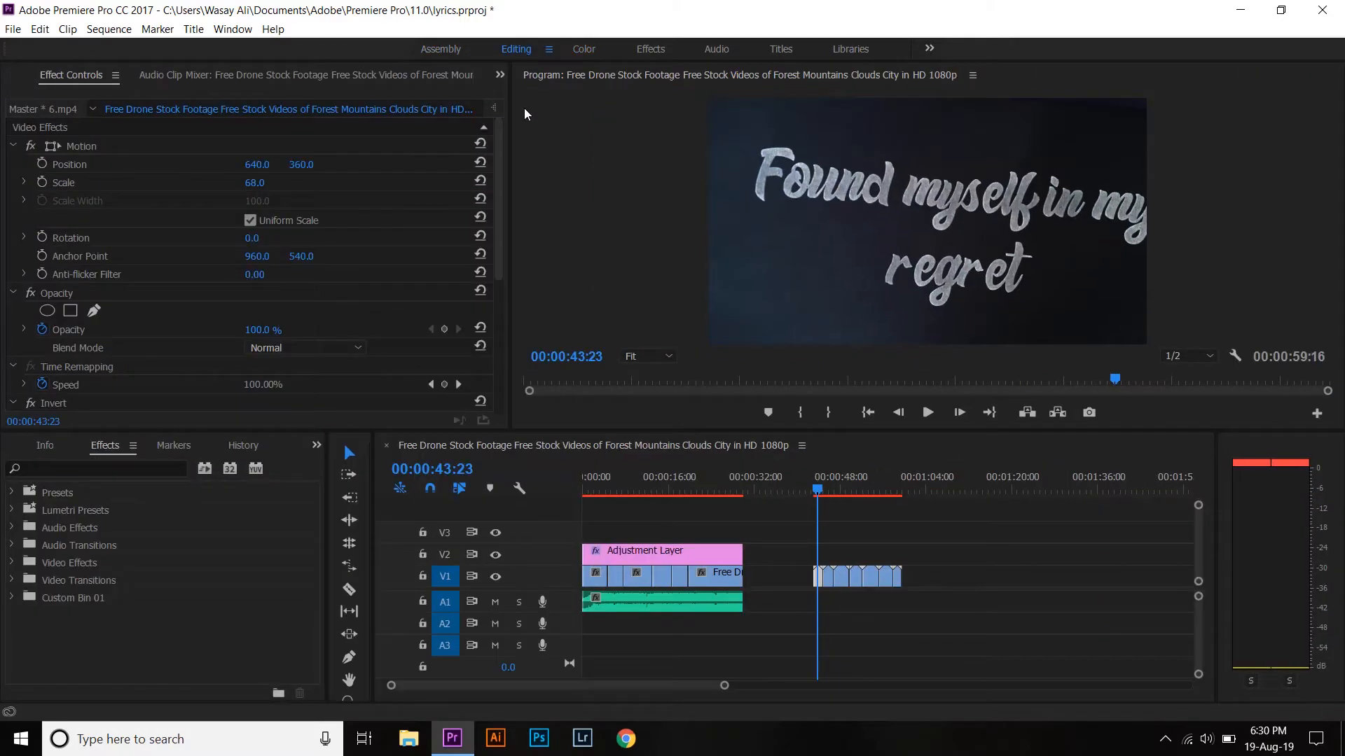
scroll(317, 222, down, 5)
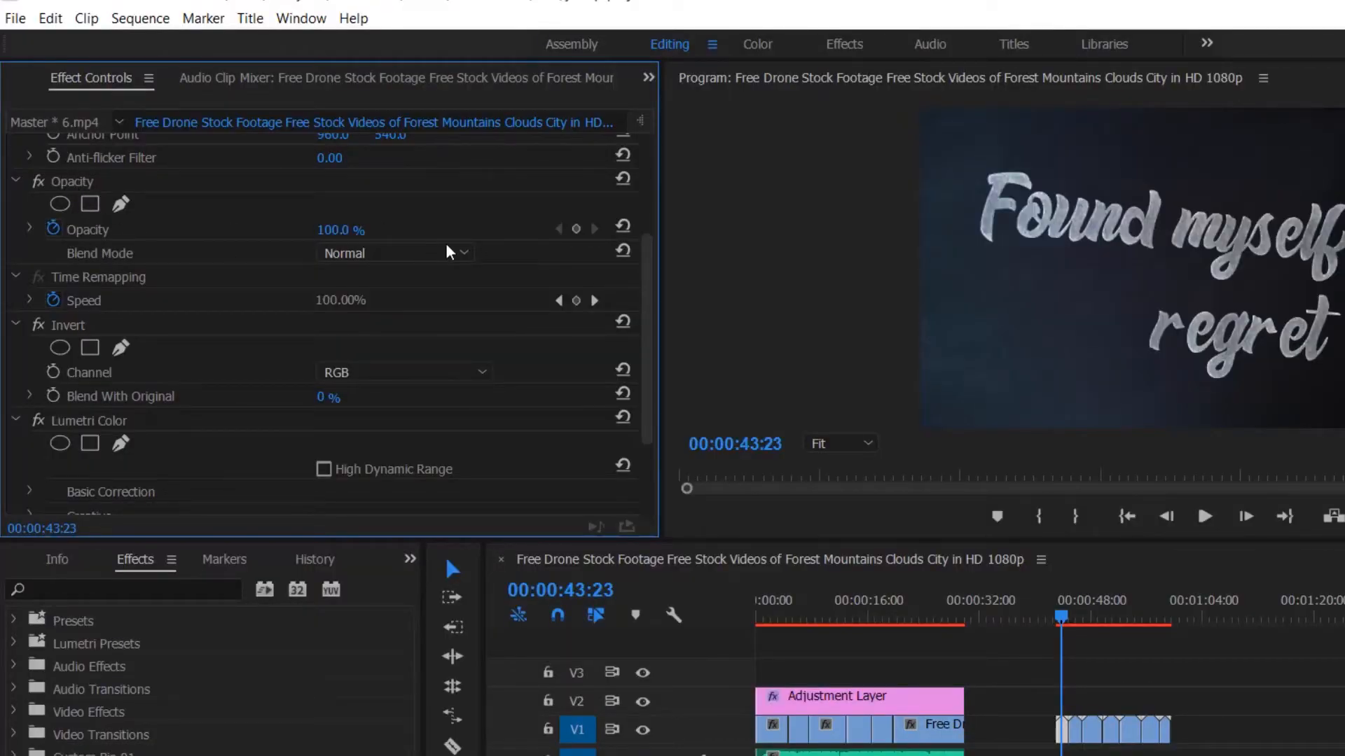
click(449, 261)
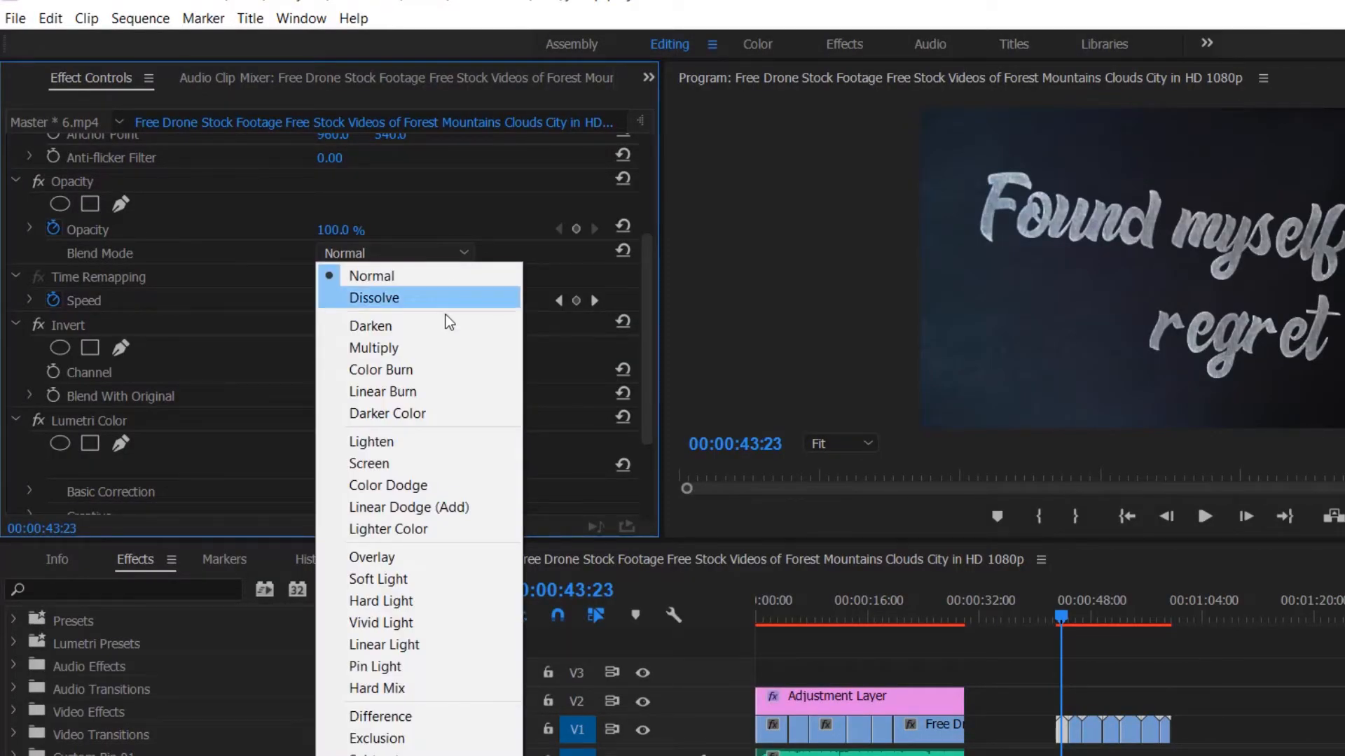
click(406, 463)
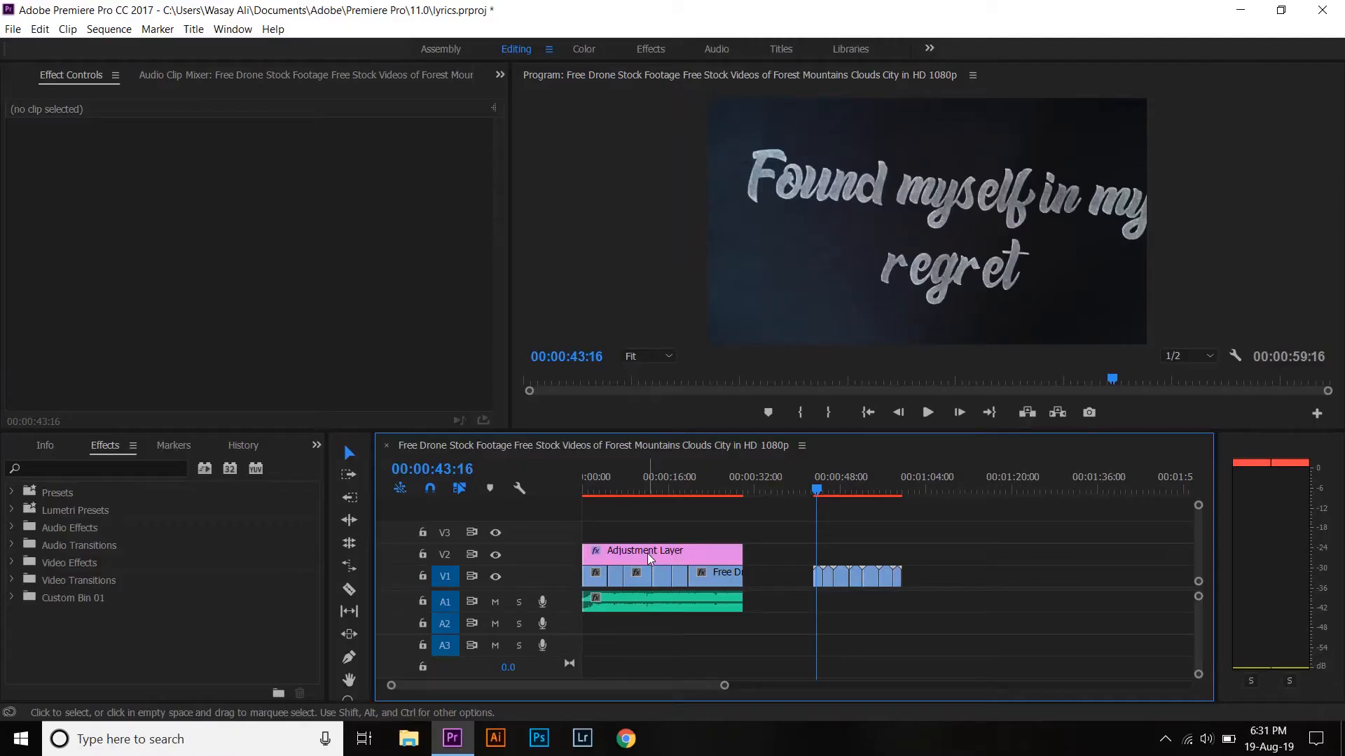
Move the Adjustment Layer up to V3 and place the 6.mp4 clip on V2 above the first drone footage clip
drag(647, 553, 650, 536)
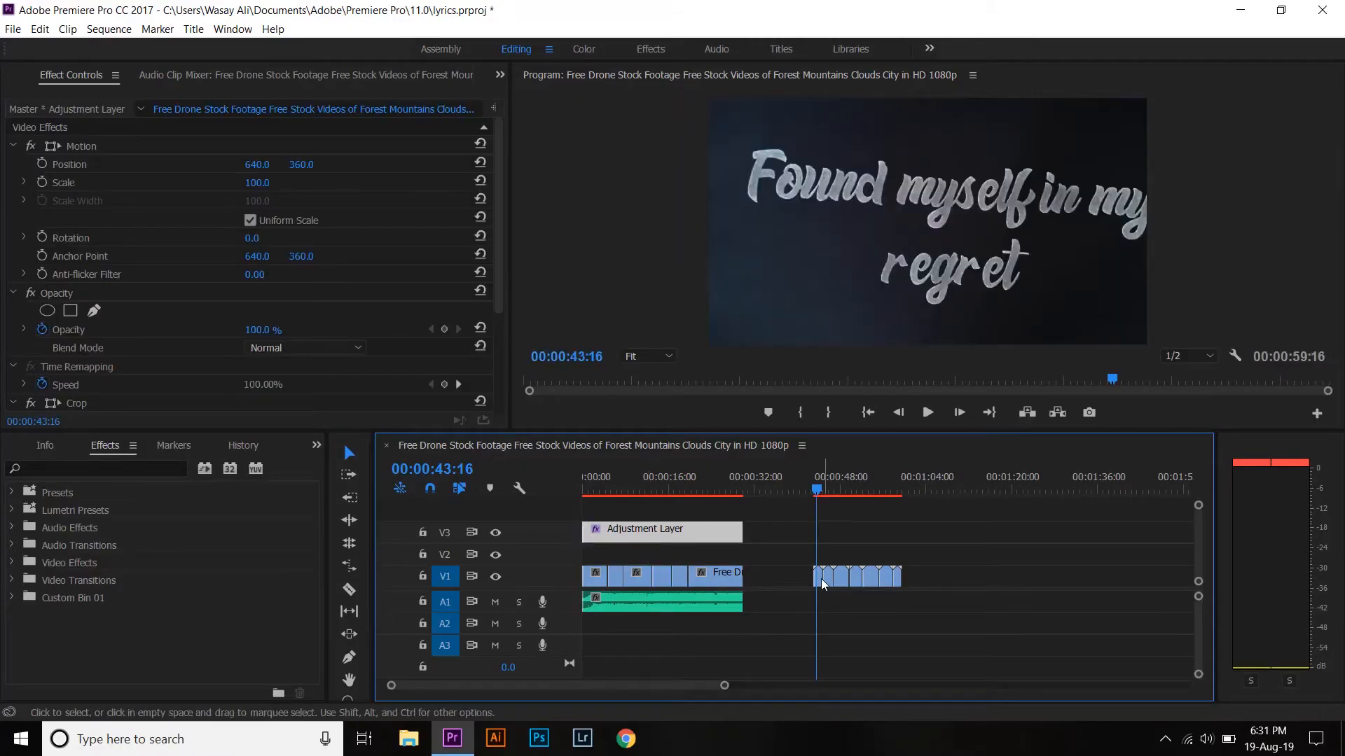
drag(823, 584, 608, 554)
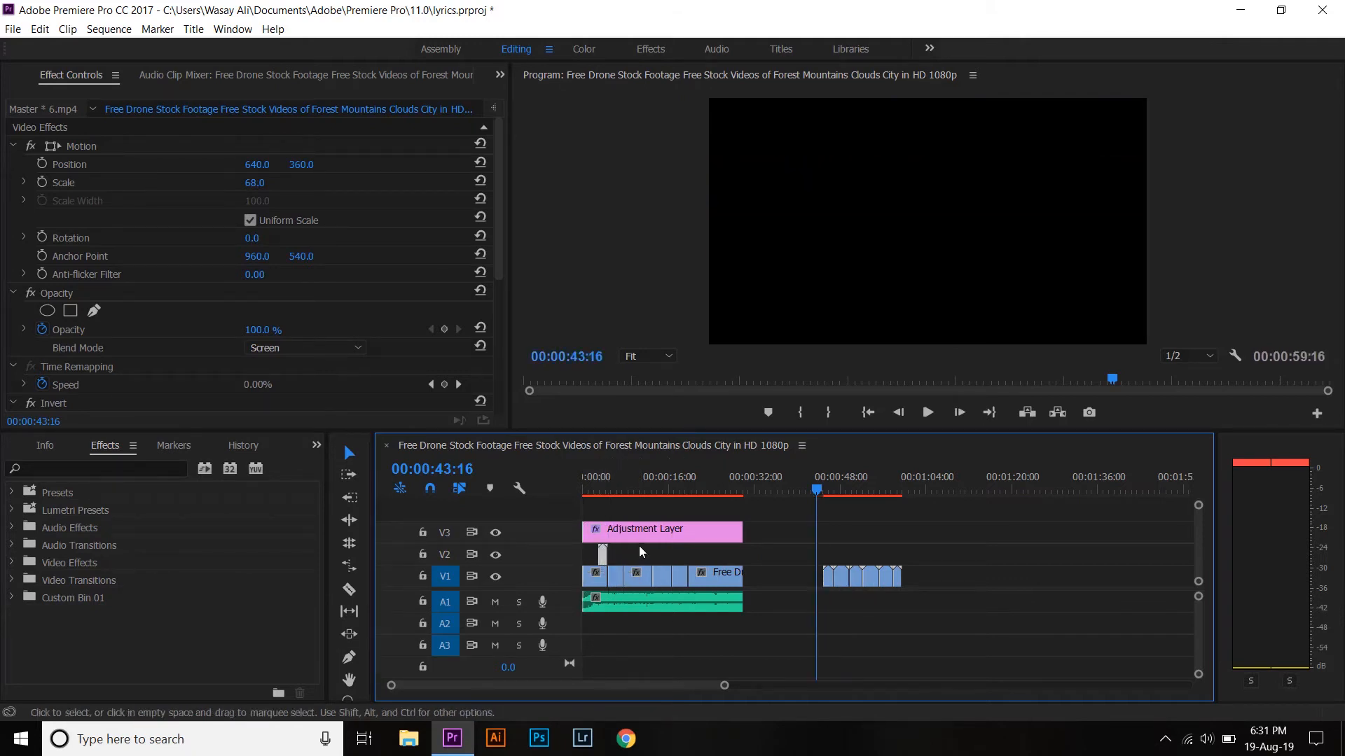
Preview the lyric text over the drone footage and inspect the remaining lyric clips on V1
click(605, 489)
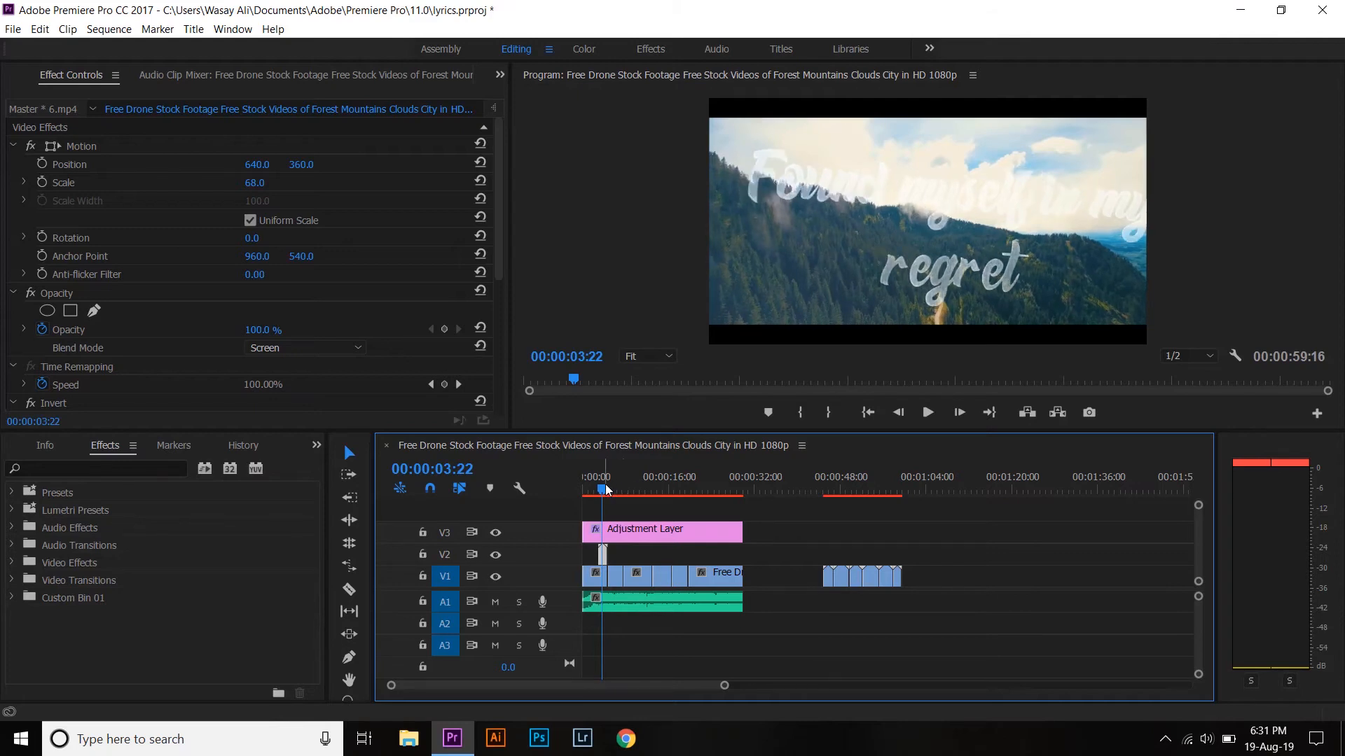
click(603, 492)
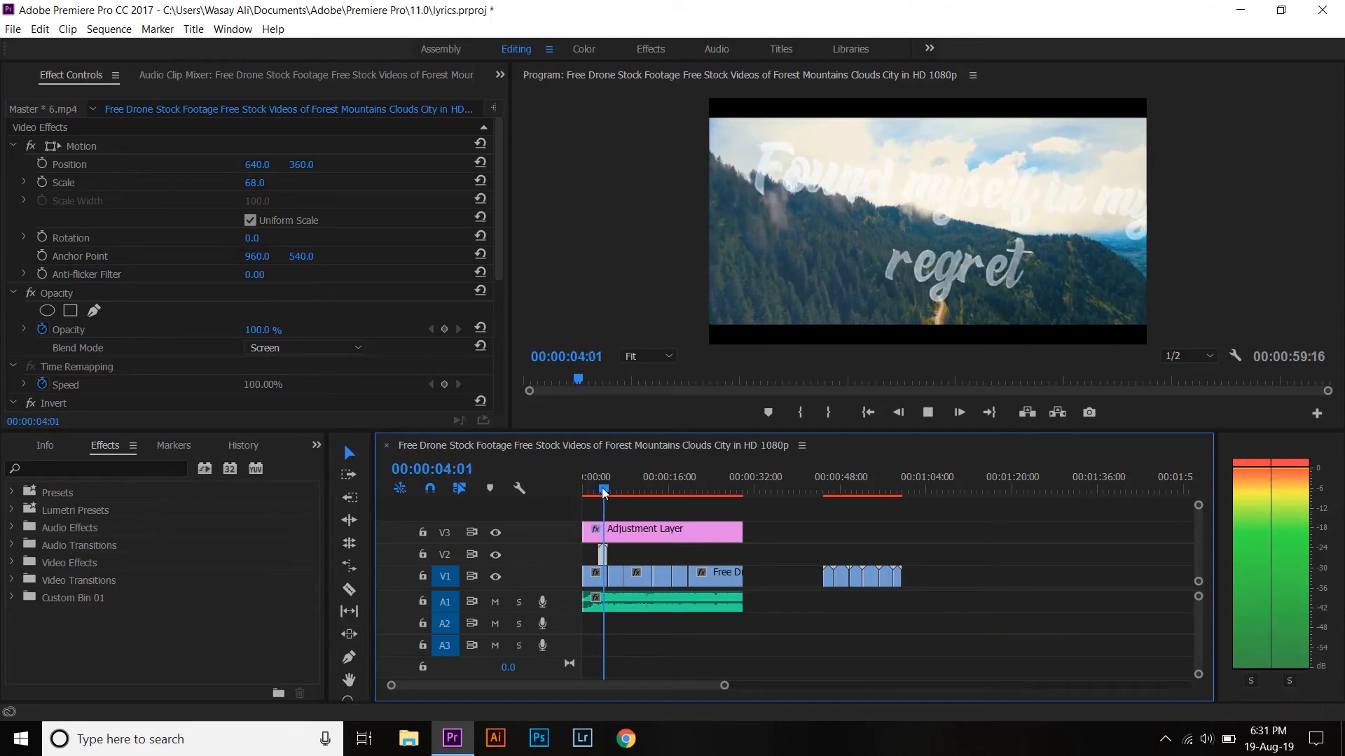
key(space)
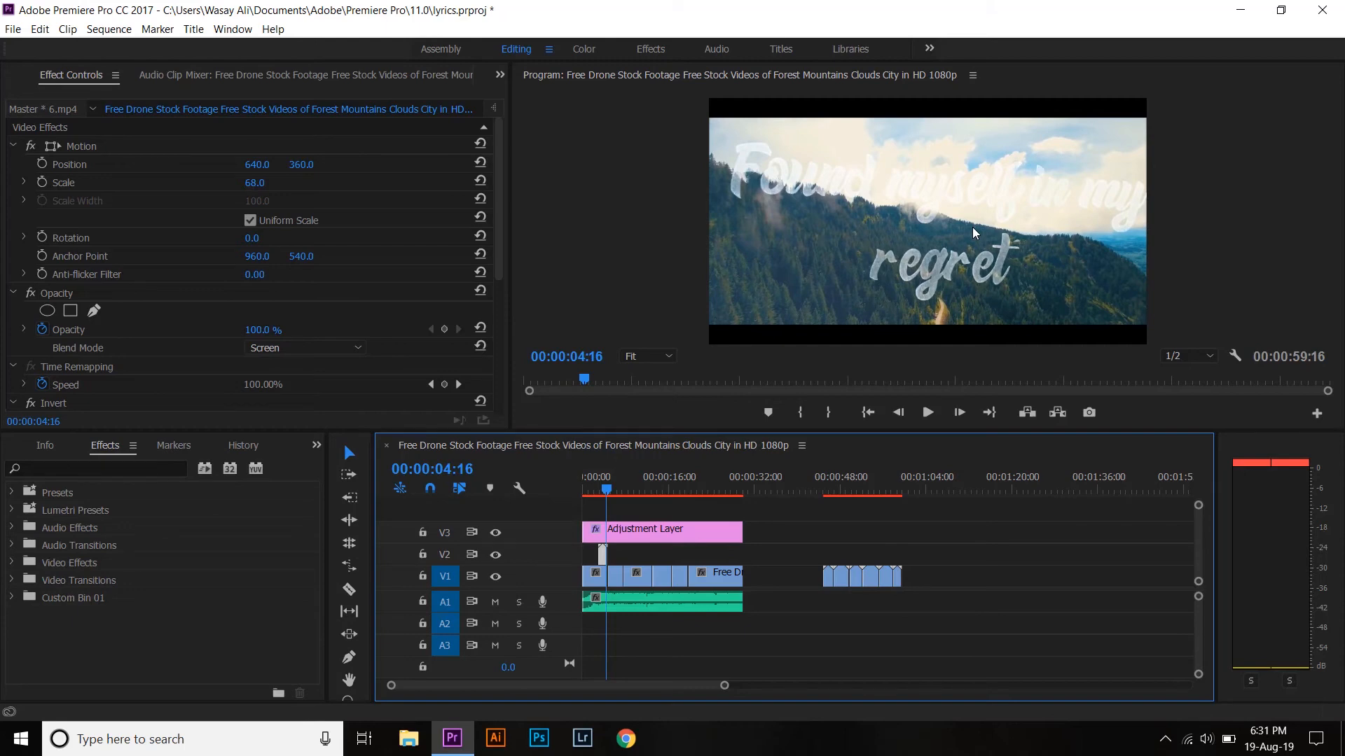
click(828, 491)
mouse_move(828, 494)
mouse_down()
mouse_move(843, 495)
mouse_move(816, 495)
mouse_move(863, 503)
mouse_move(847, 494)
mouse_up()
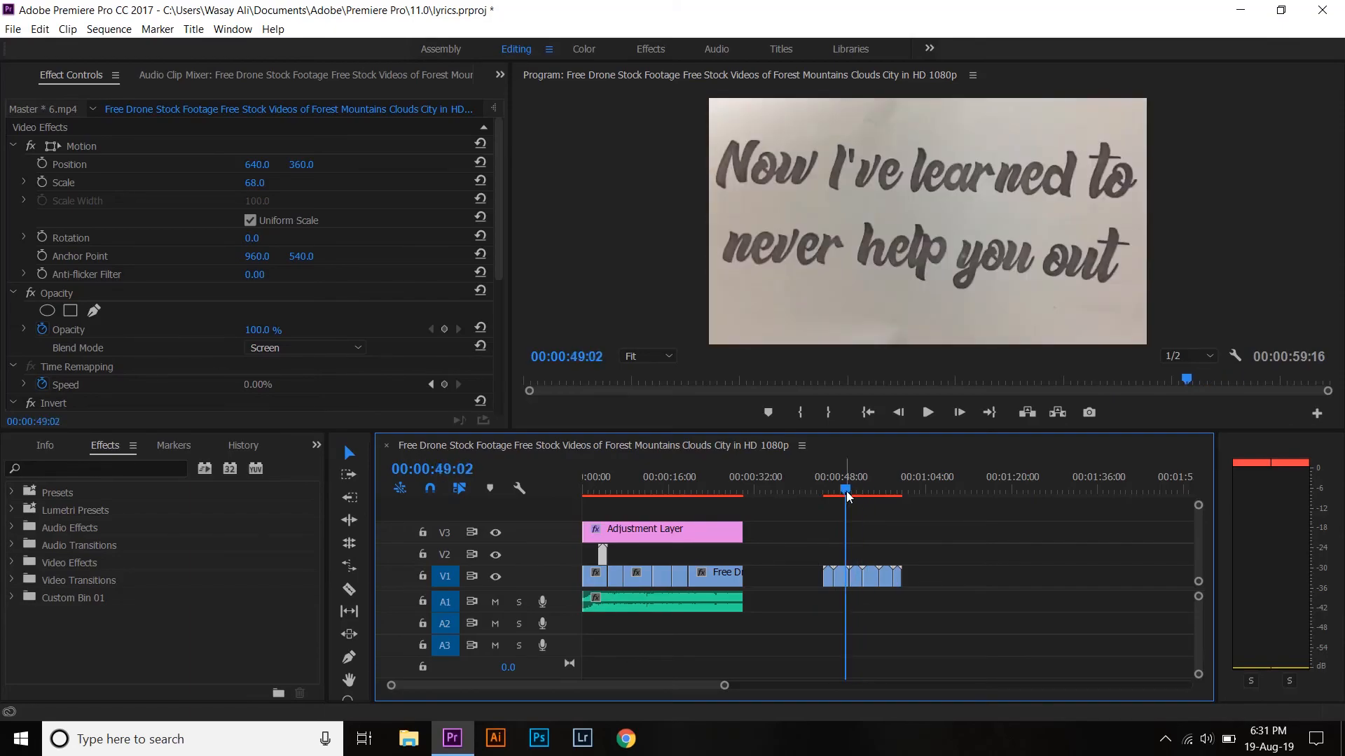